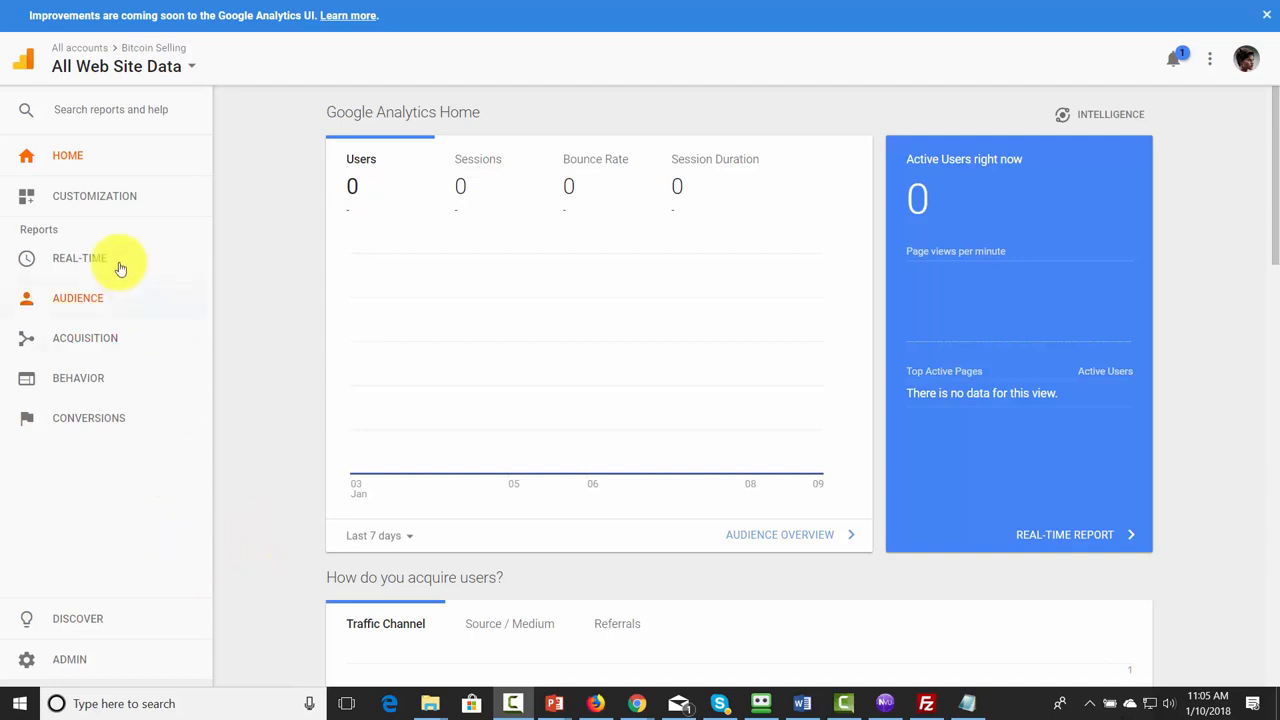
# Step: Open the Real-Time Overview report and review its active users, pageviews, referrals and locations
pyautogui.click(72, 160)
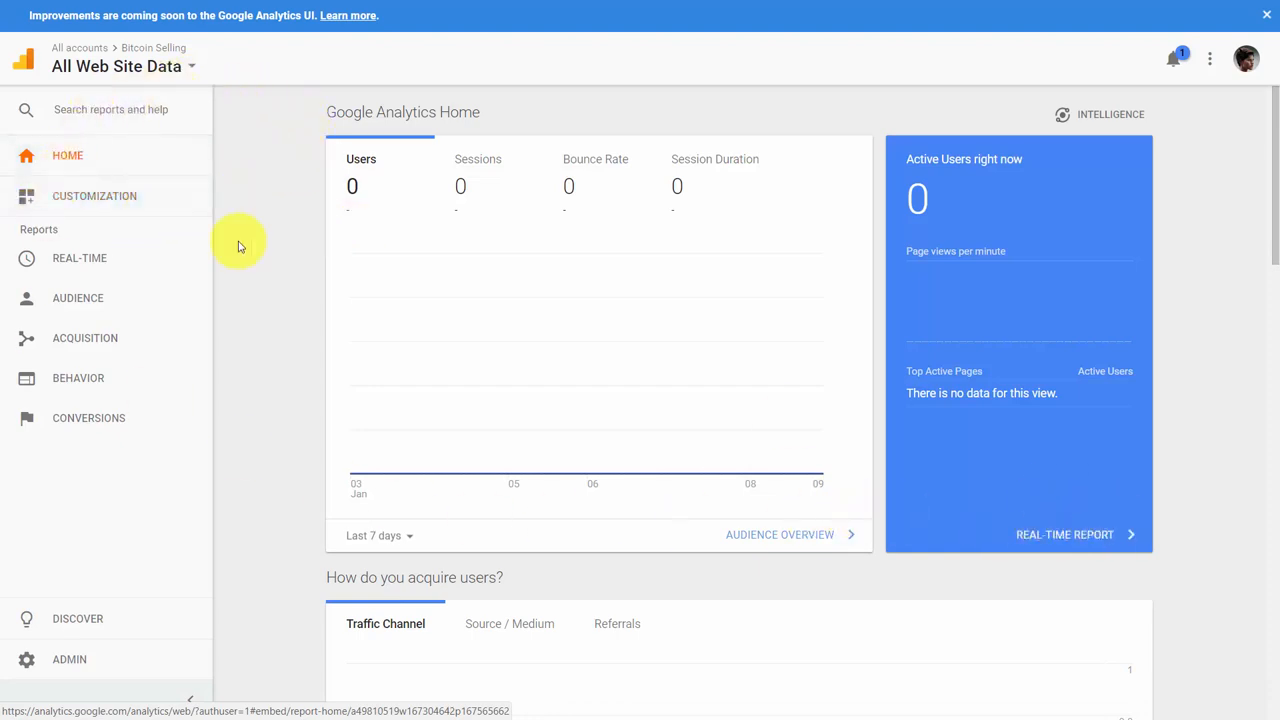
pyautogui.click(81, 262)
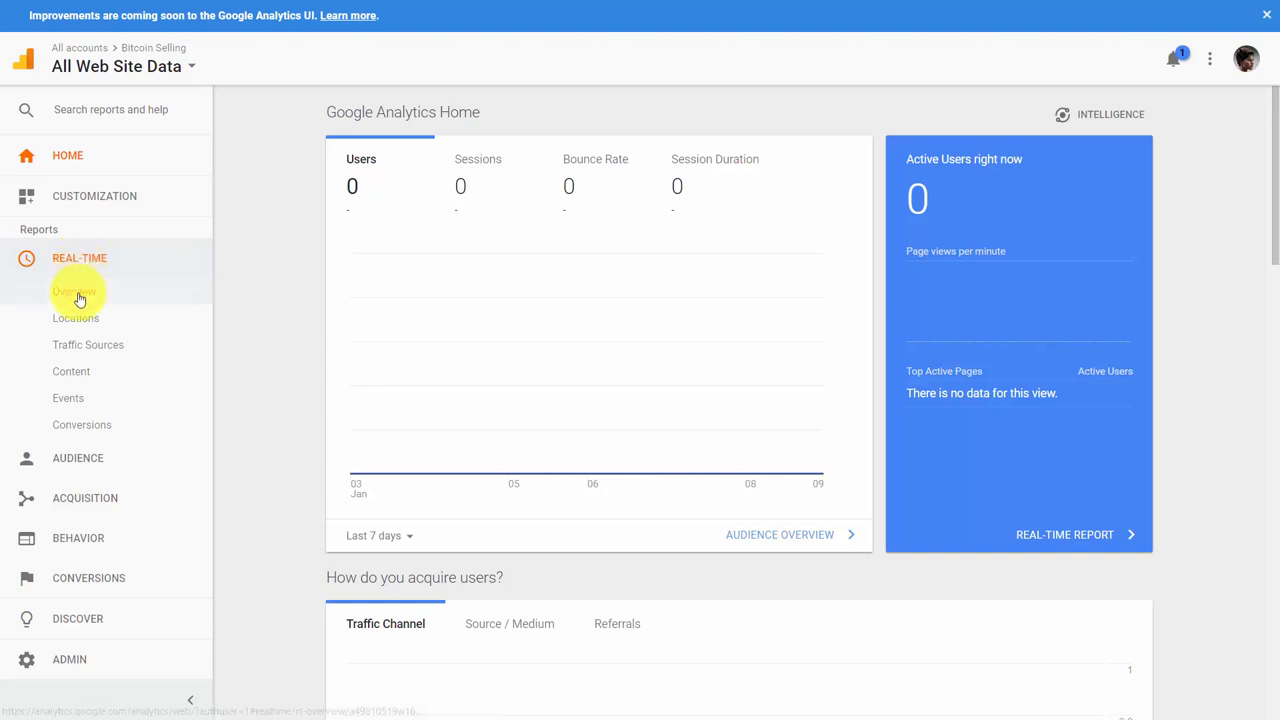
pyautogui.click(78, 297)
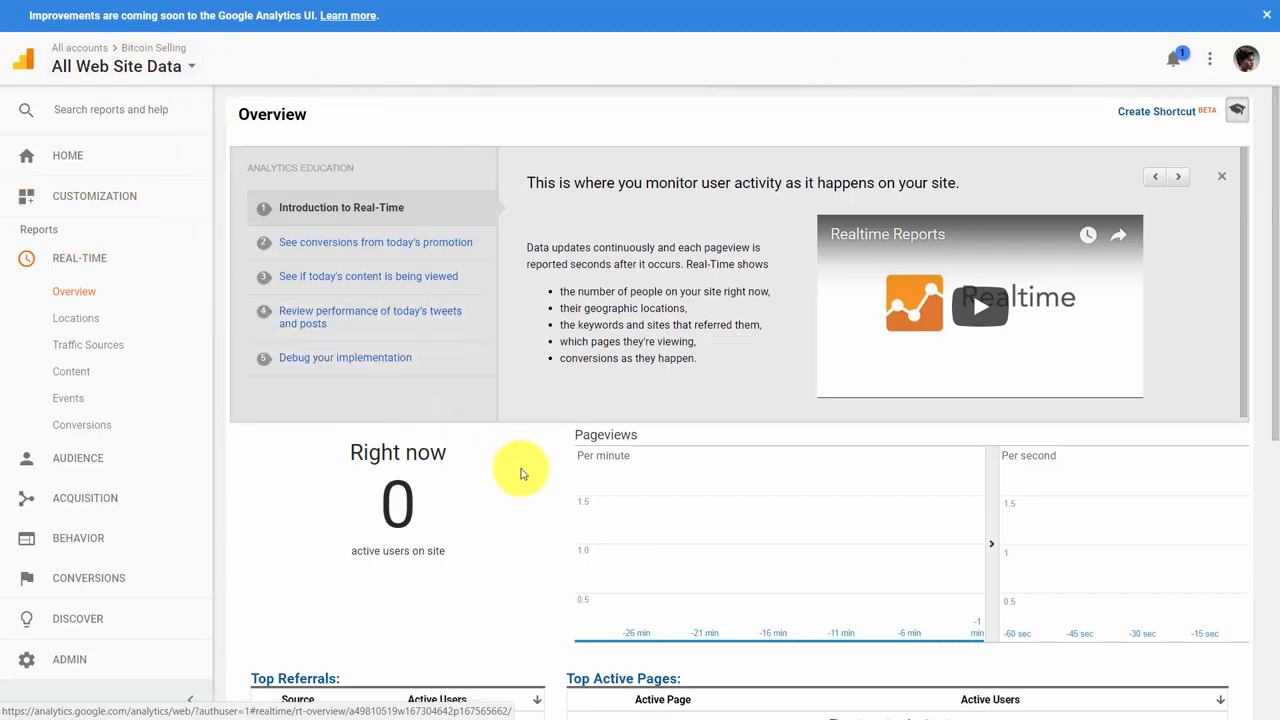
pyautogui.scroll(-2, 520, 474)
pyautogui.scroll(-1, 543, 506)
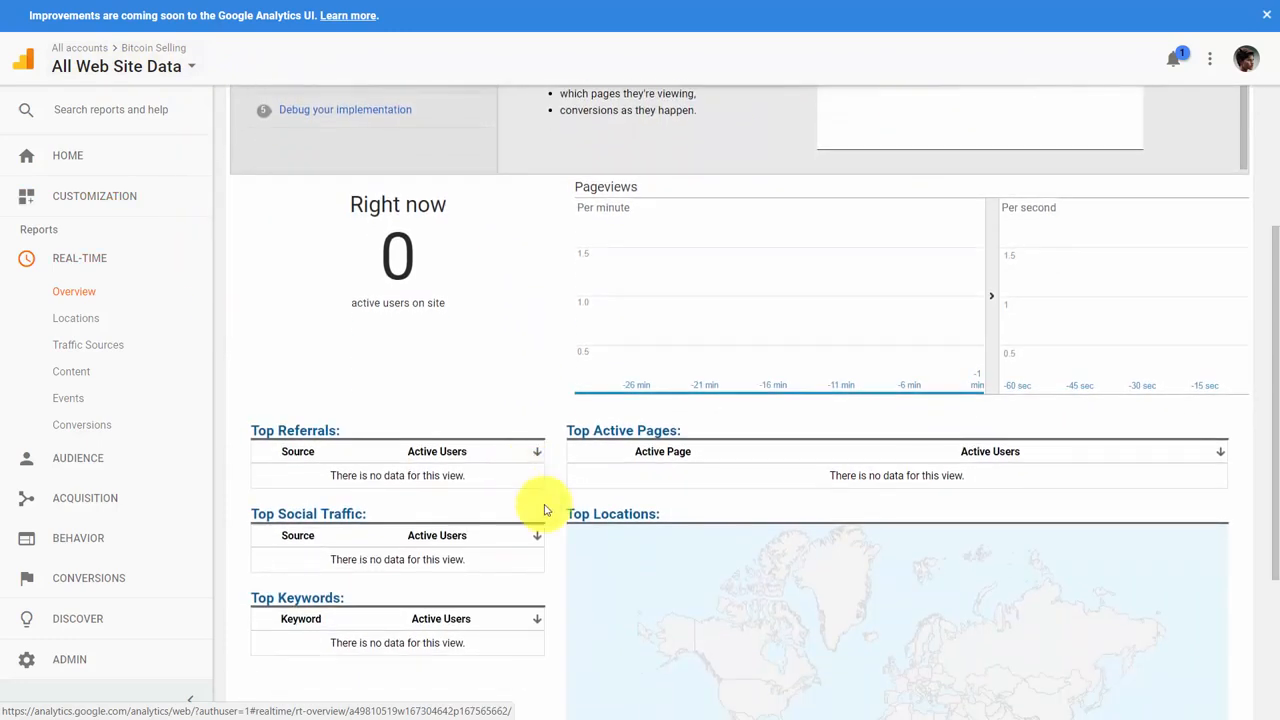
pyautogui.scroll(2, 540, 470)
pyautogui.scroll(1, 533, 461)
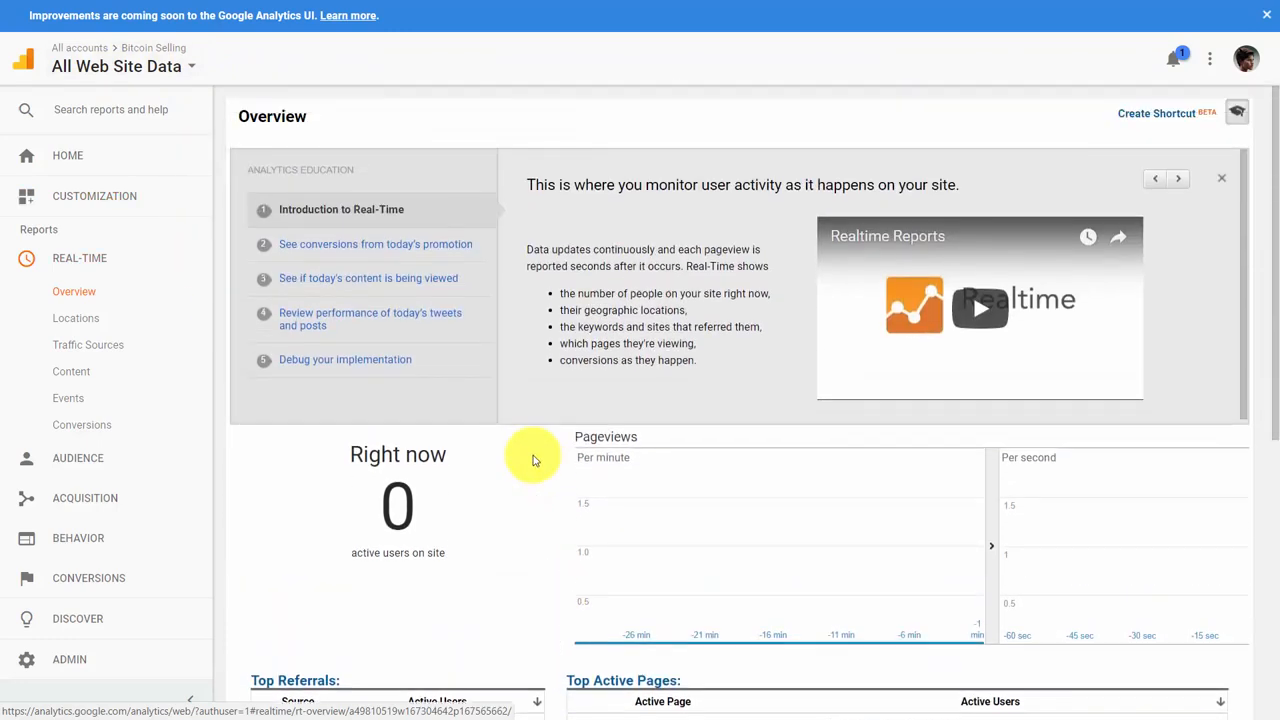
# Step: View the Real-Time reports for Locations, Traffic Sources and Content in turn
pyautogui.click(66, 319)
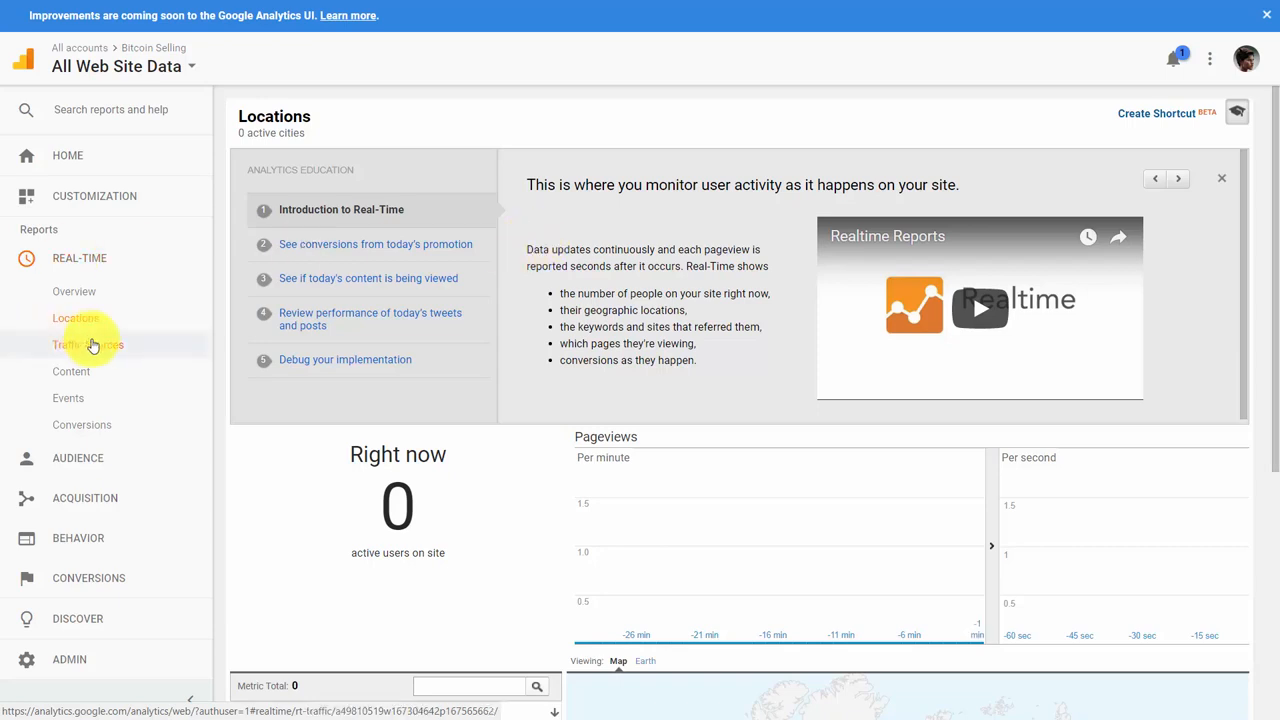
pyautogui.click(95, 347)
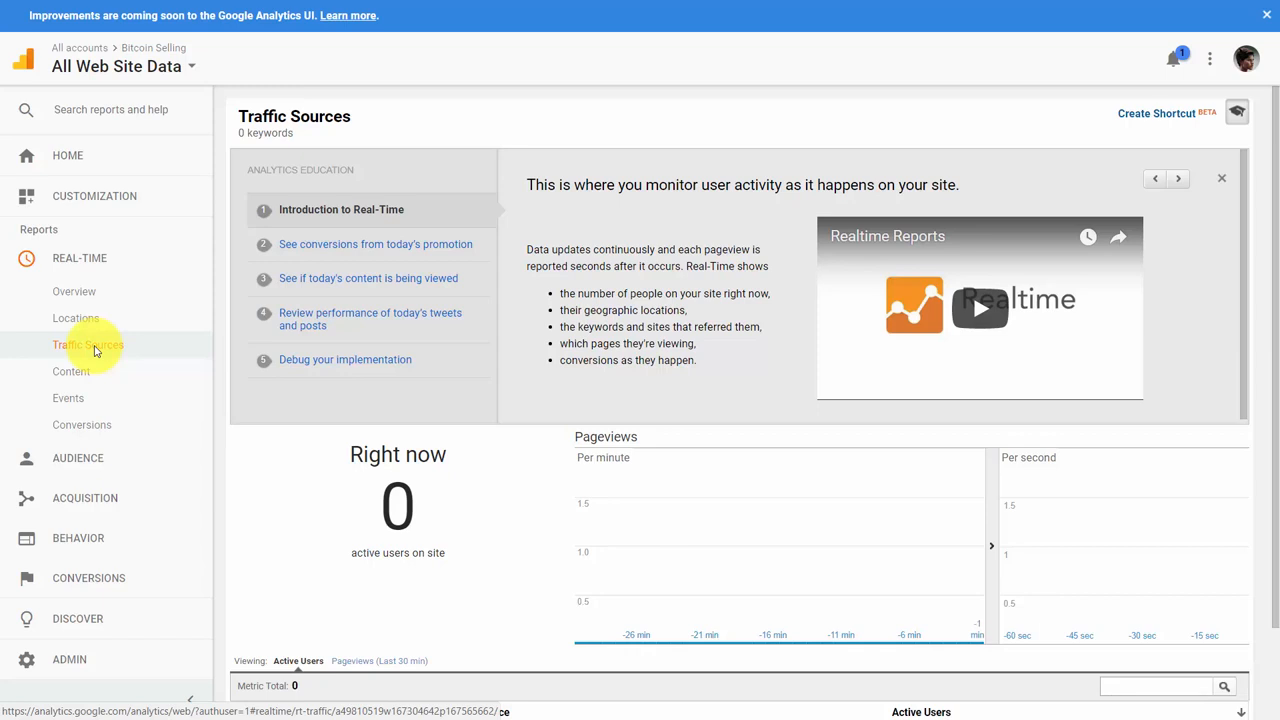
pyautogui.click(72, 373)
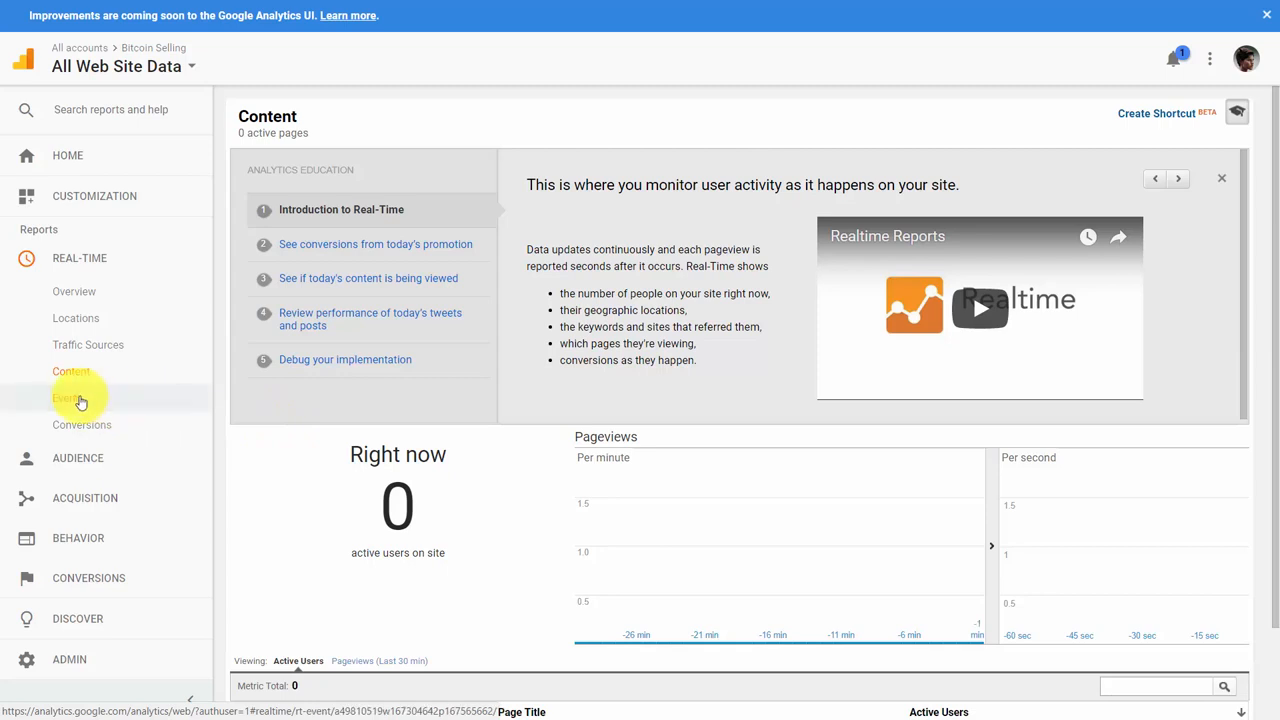
# Step: Examine the Real-Time Events report and the Real-Time Conversions report, then collapse the Real-Time group
pyautogui.click(74, 398)
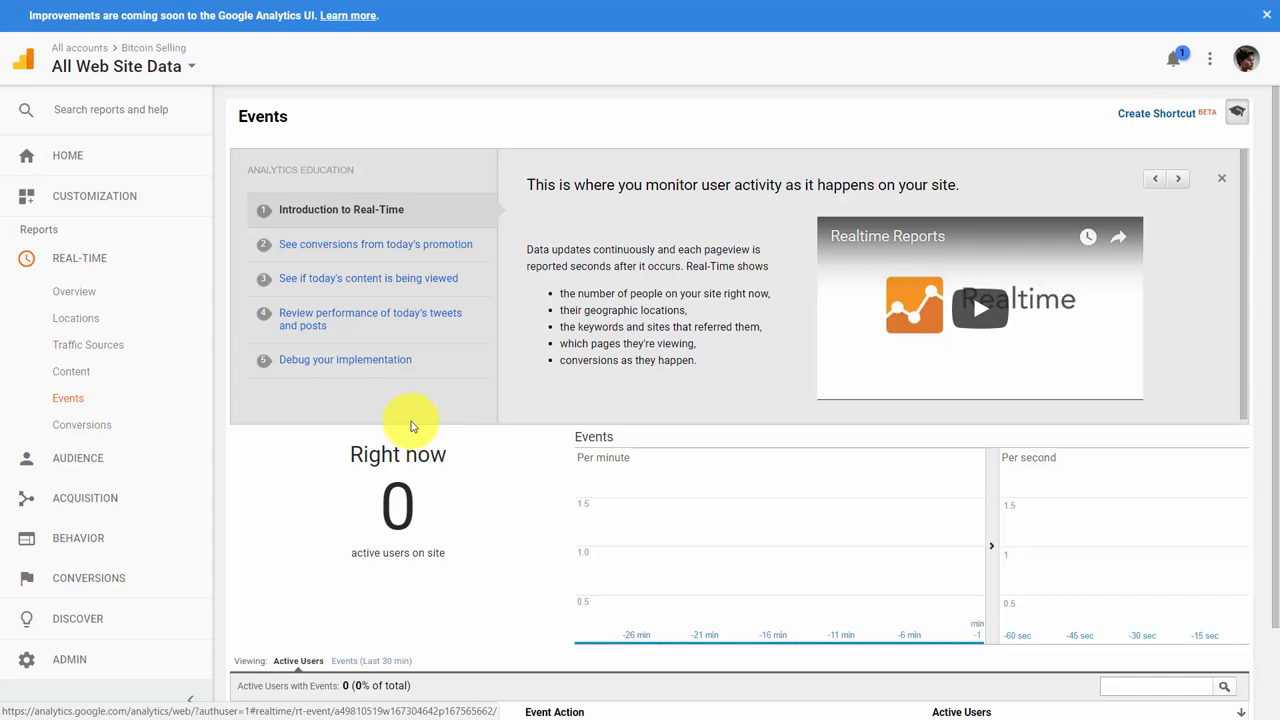
pyautogui.scroll(-1, 463, 440)
pyautogui.scroll(-1, 463, 444)
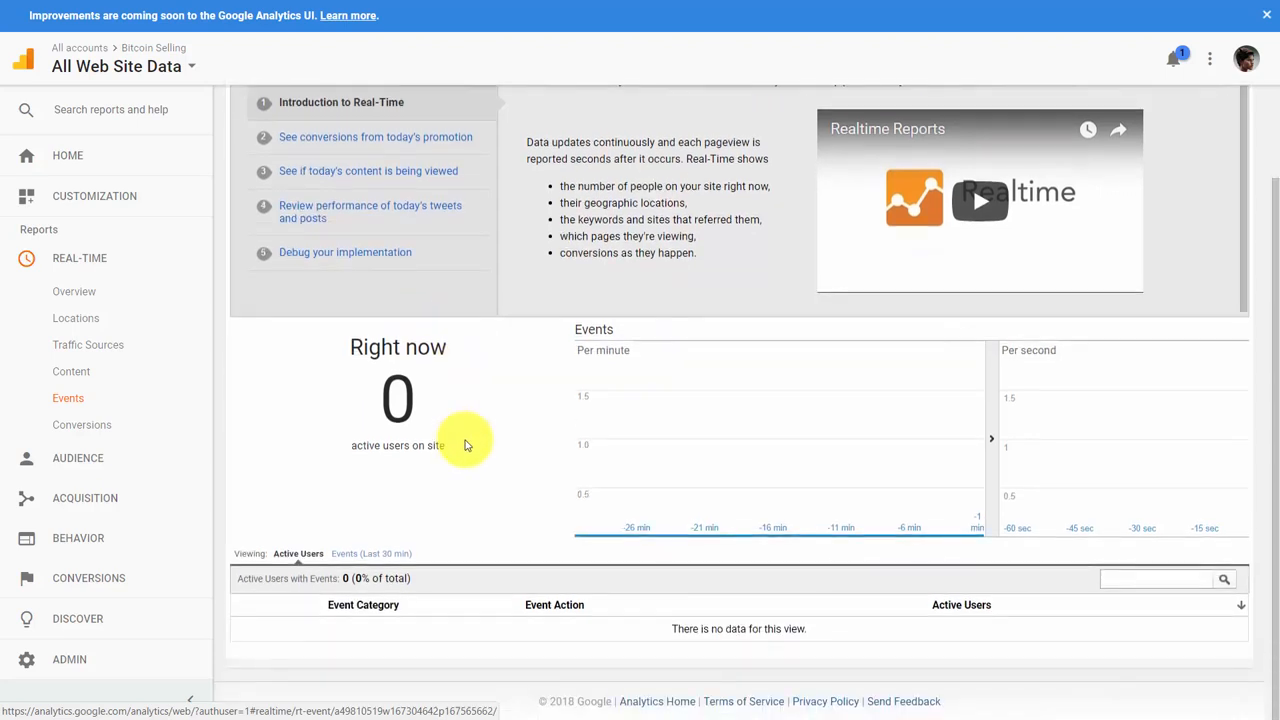
pyautogui.scroll(2, 463, 444)
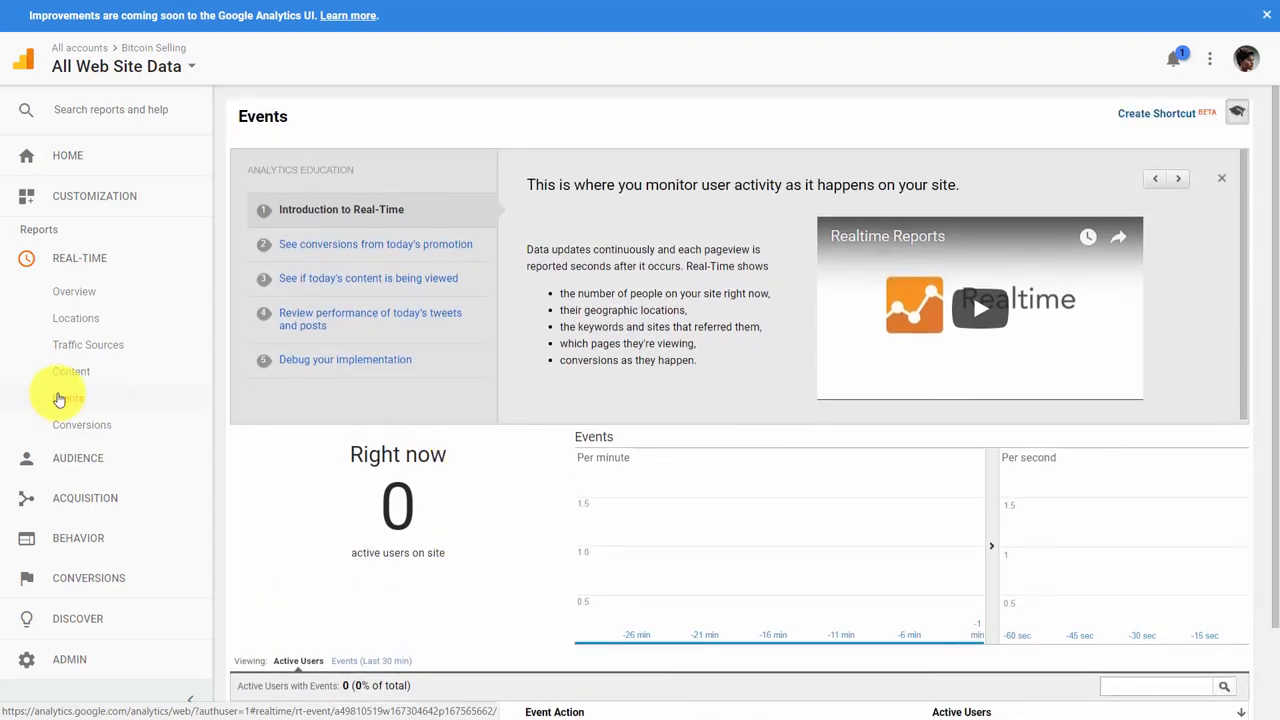
pyautogui.click(70, 424)
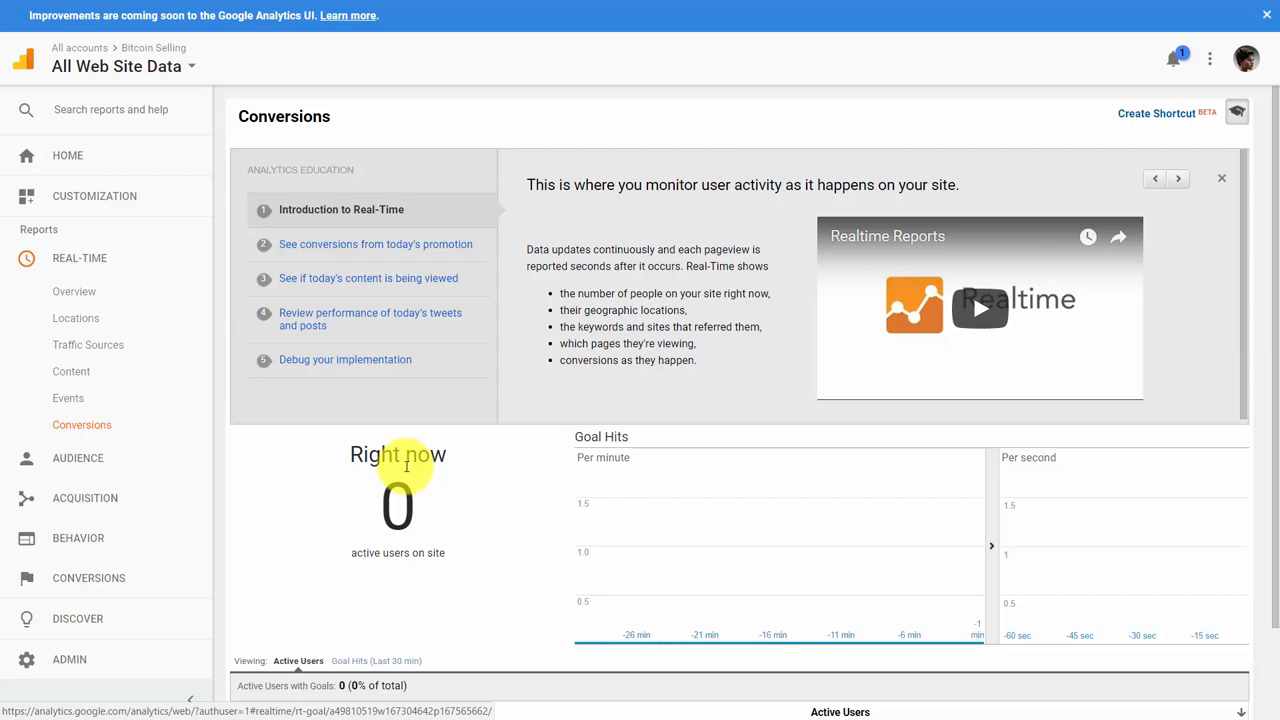
pyautogui.click(77, 259)
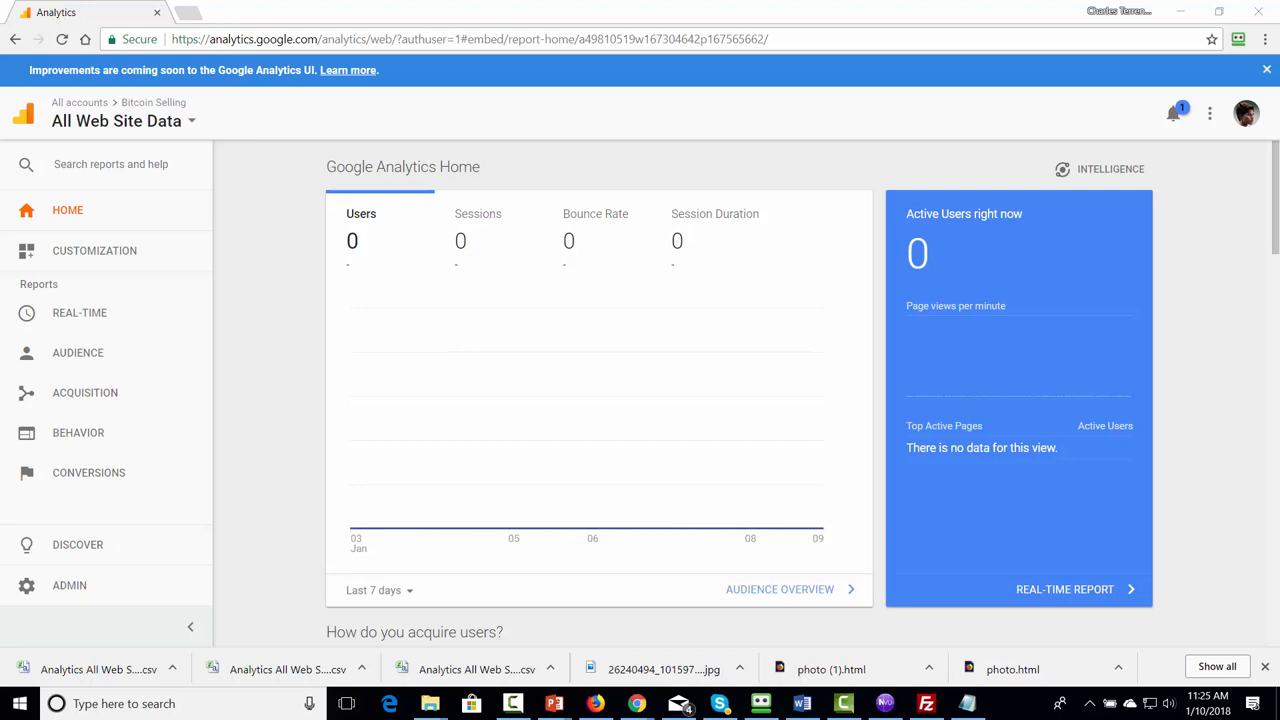
# Step: Open the Goals settings of the All Web Site Data view in the administration area
pyautogui.click(1221, 440)
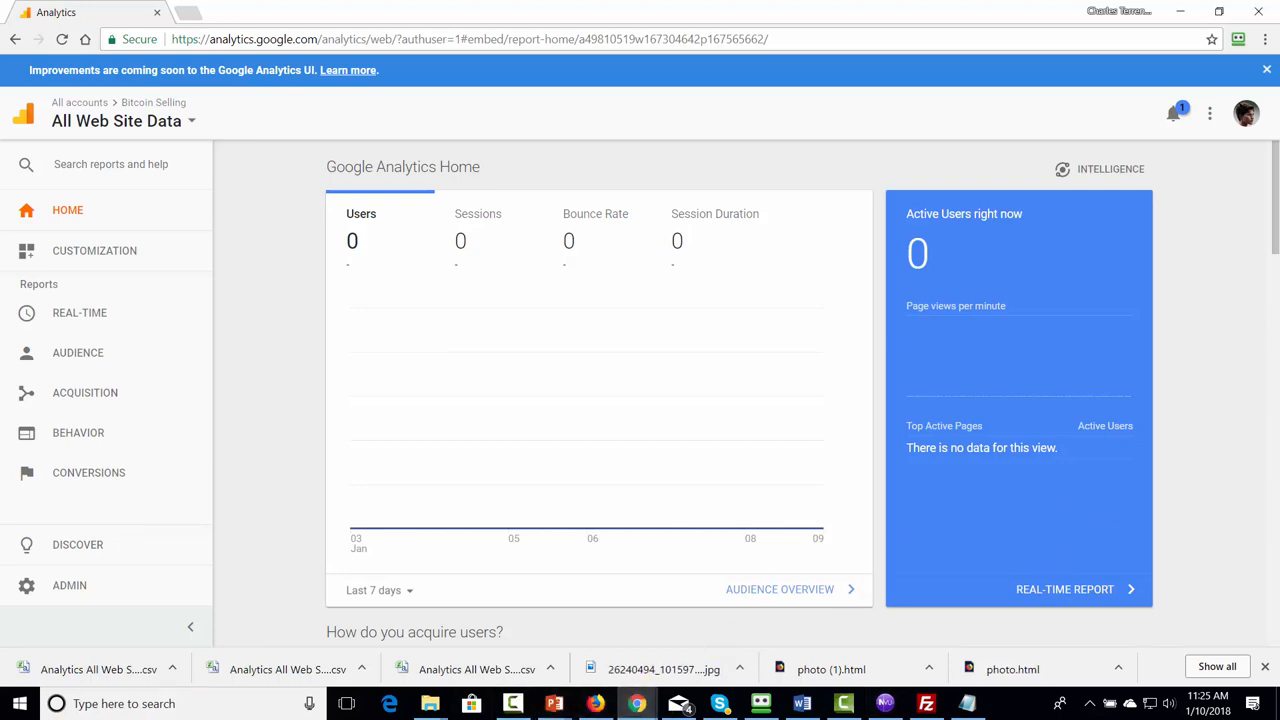
pyautogui.click(69, 586)
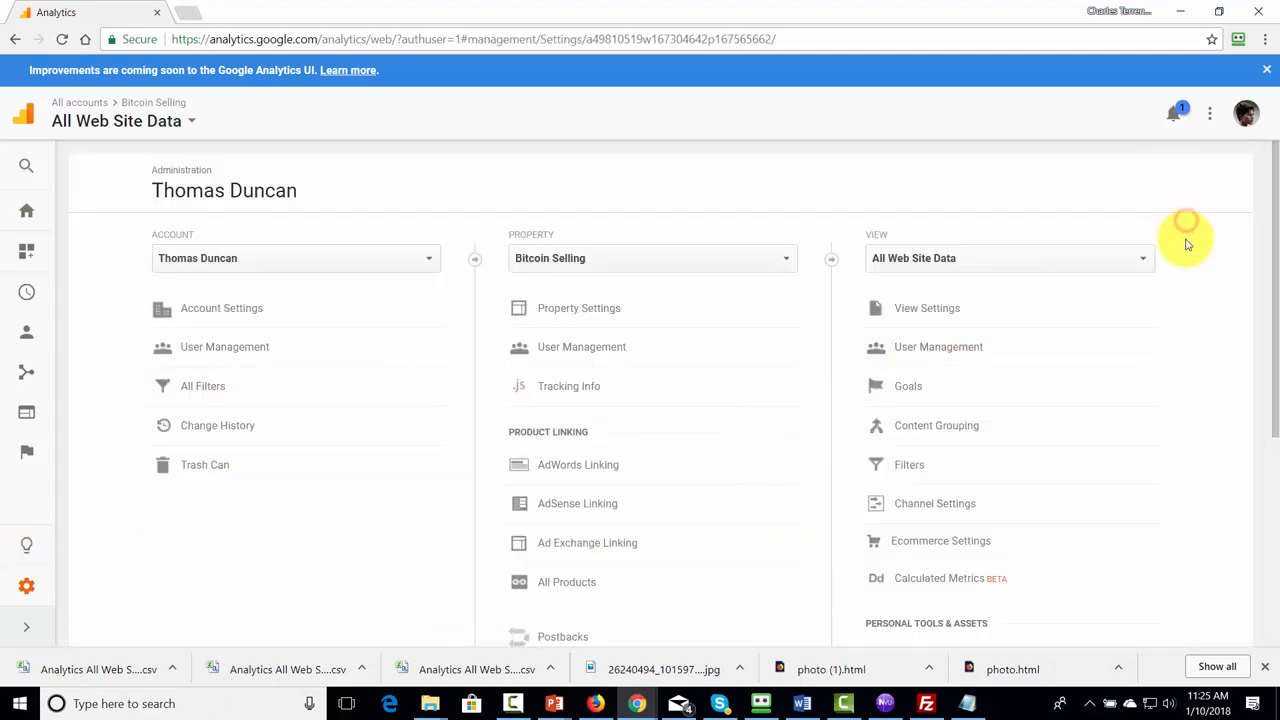
pyautogui.scroll(-2, 1187, 255)
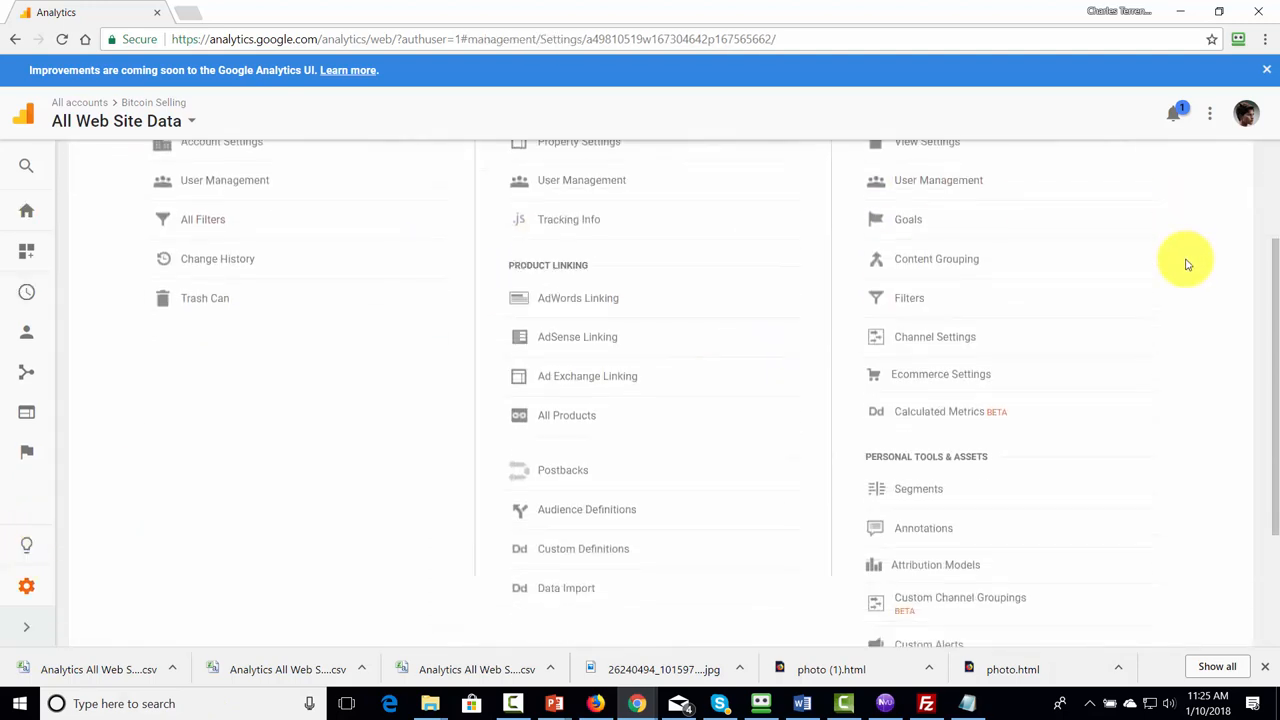
pyautogui.click(910, 222)
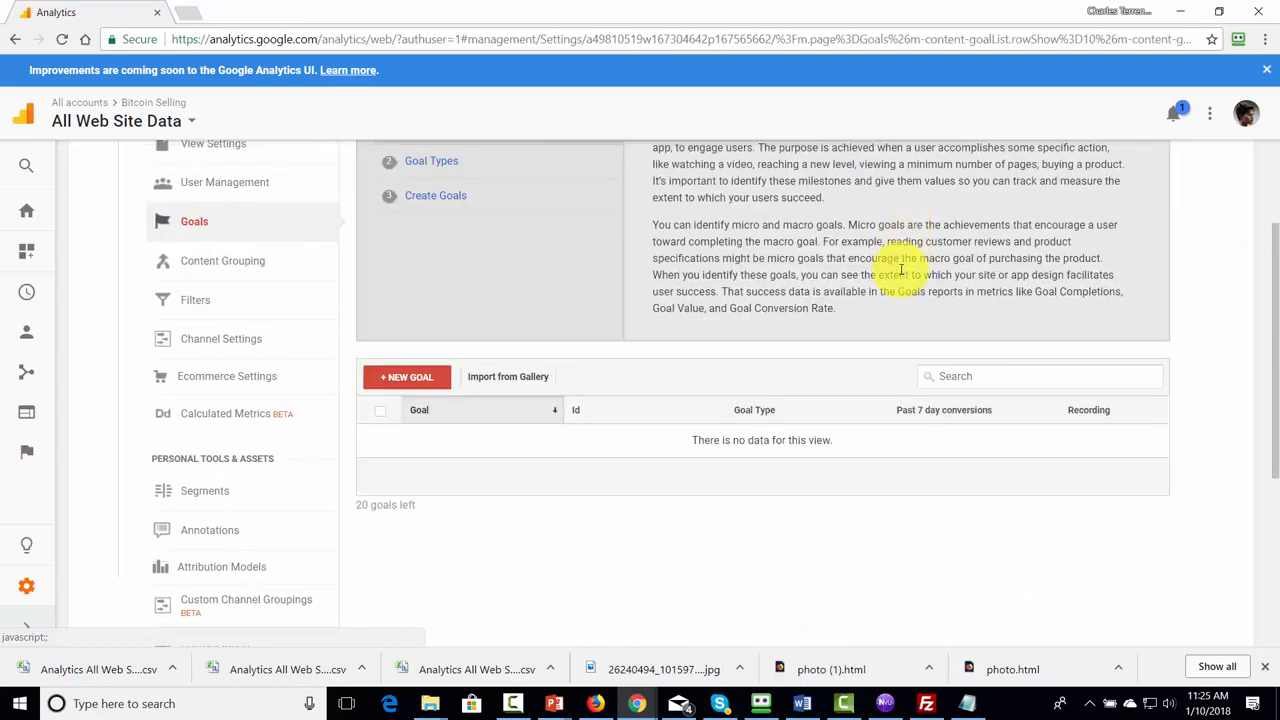
pyautogui.scroll(-2, 809, 489)
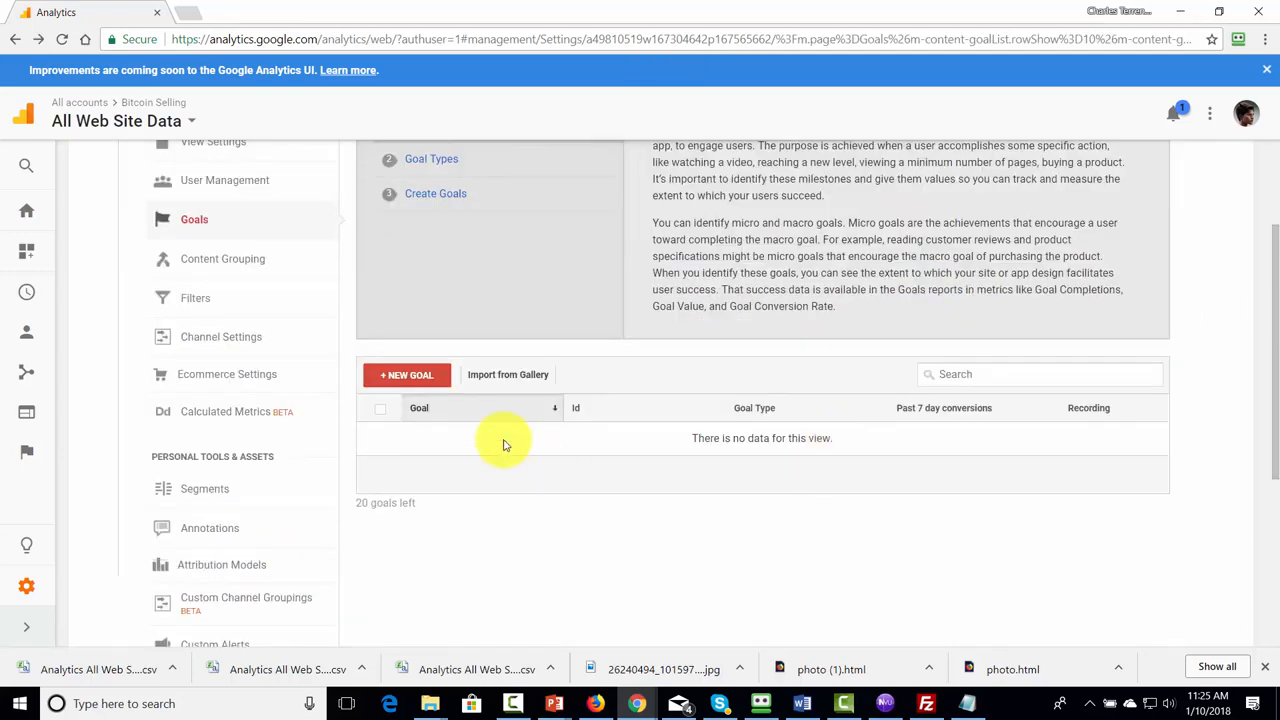
# Step: Start a new goal, look through the goal templates and select the Reservations template under Revenue
pyautogui.click(403, 386)
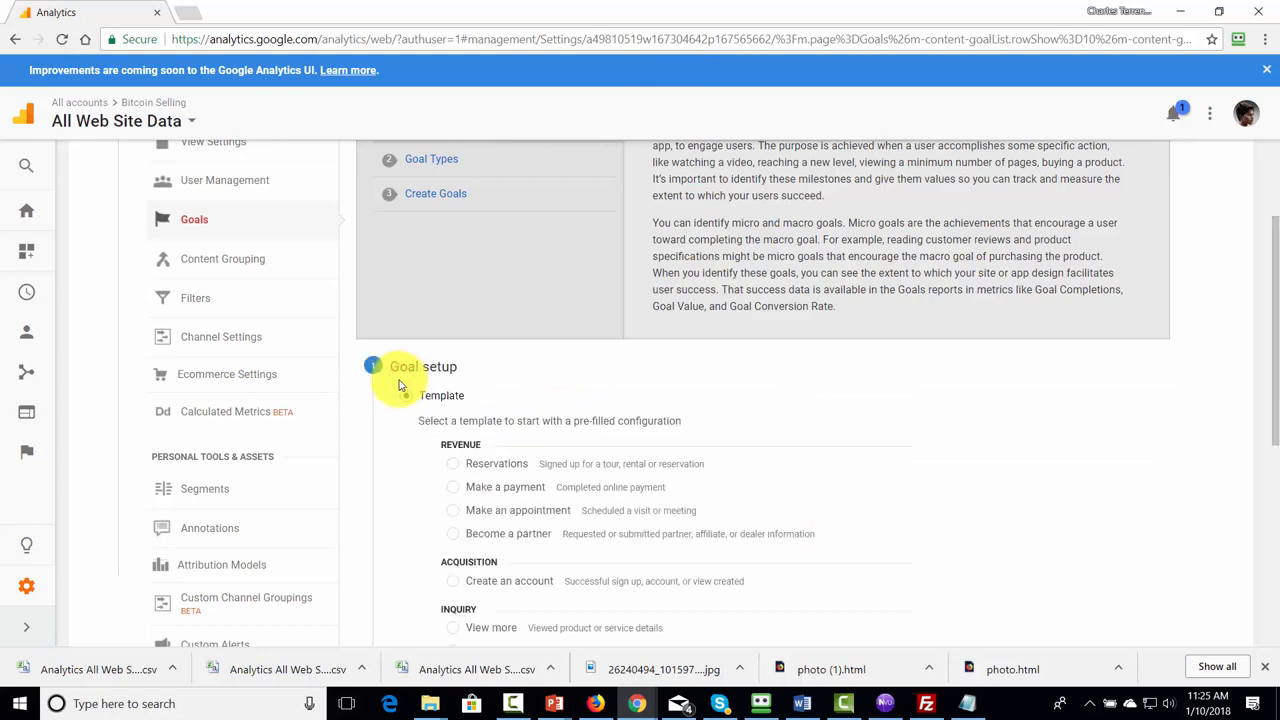
pyautogui.scroll(-2, 762, 392)
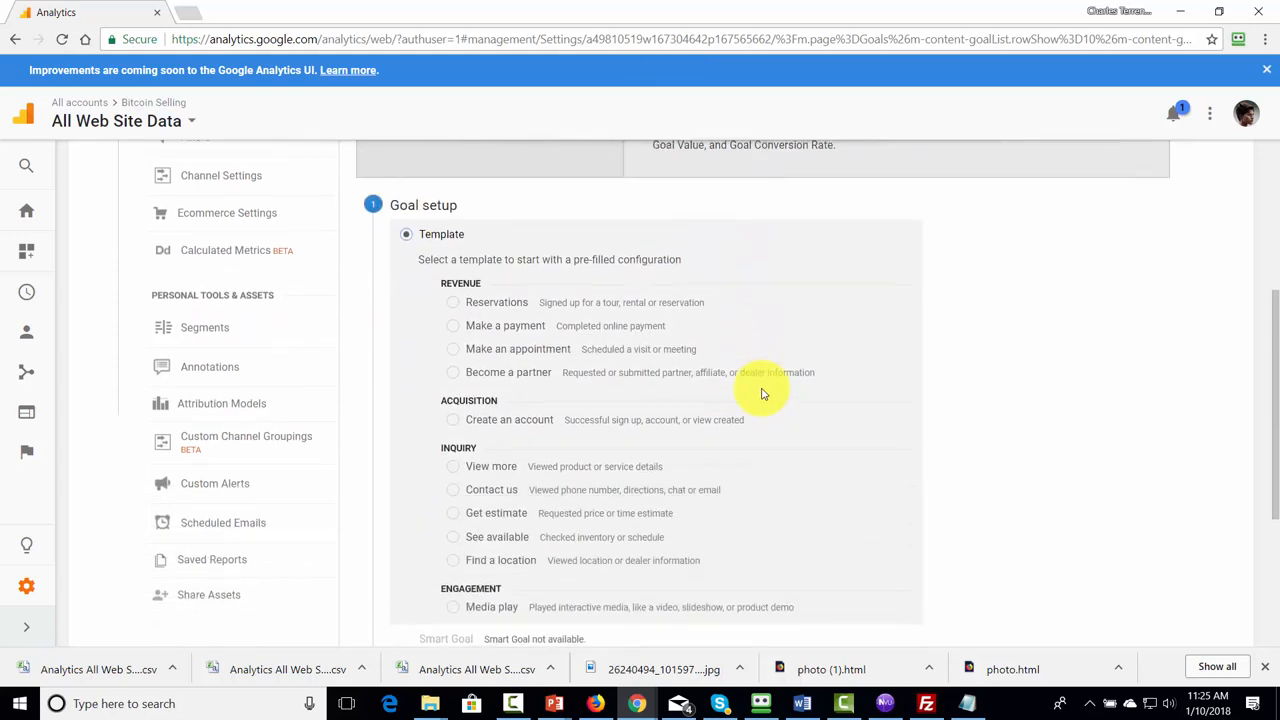
pyautogui.scroll(-1, 762, 393)
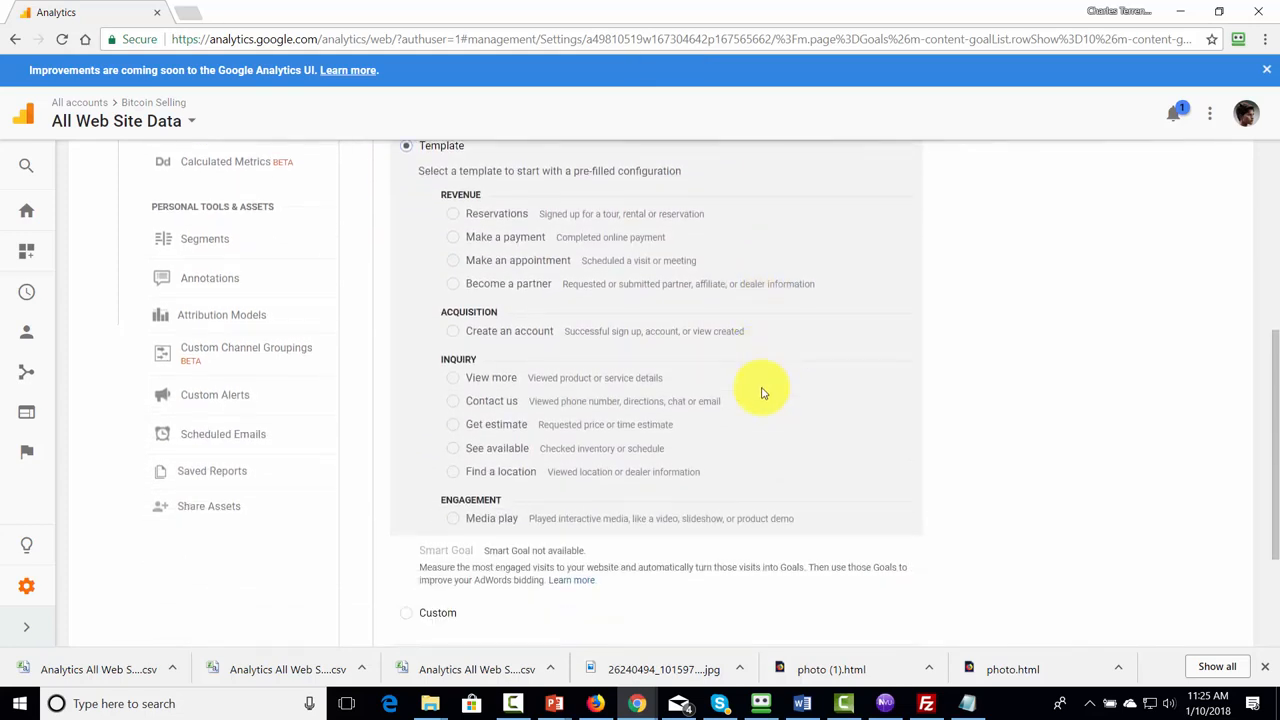
pyautogui.scroll(1, 762, 392)
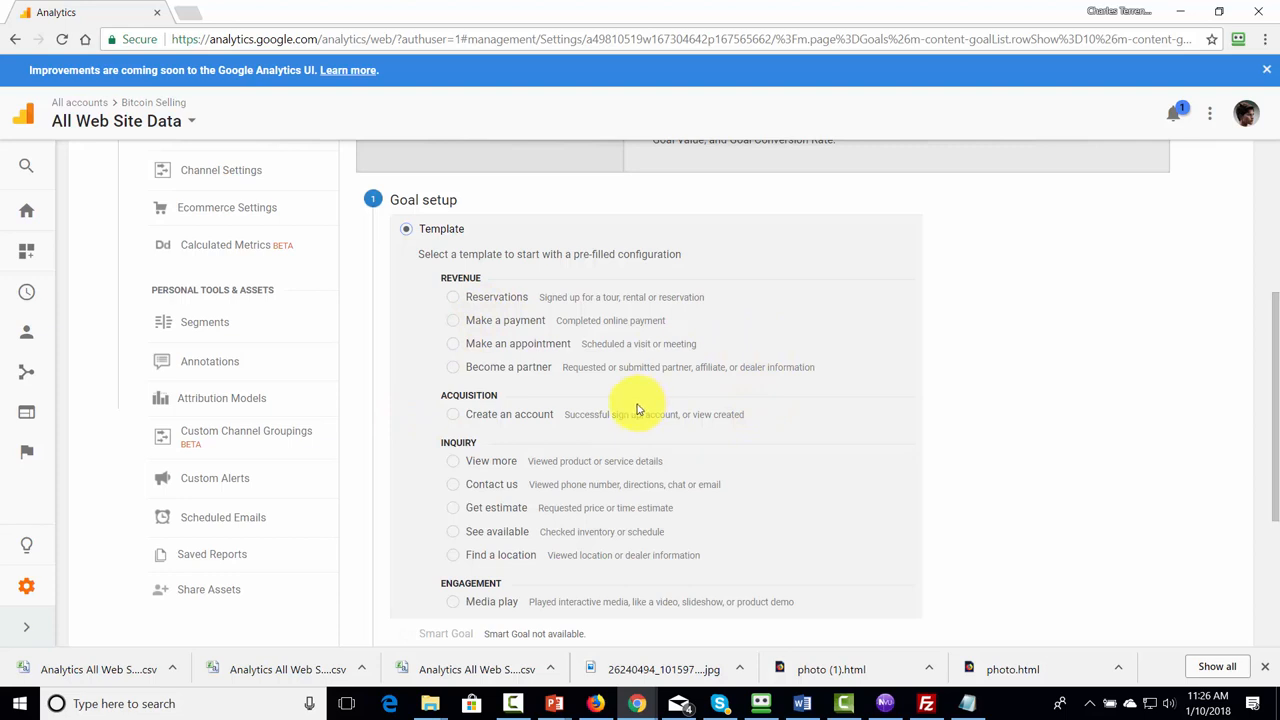
pyautogui.click(455, 321)
pyautogui.click(453, 297)
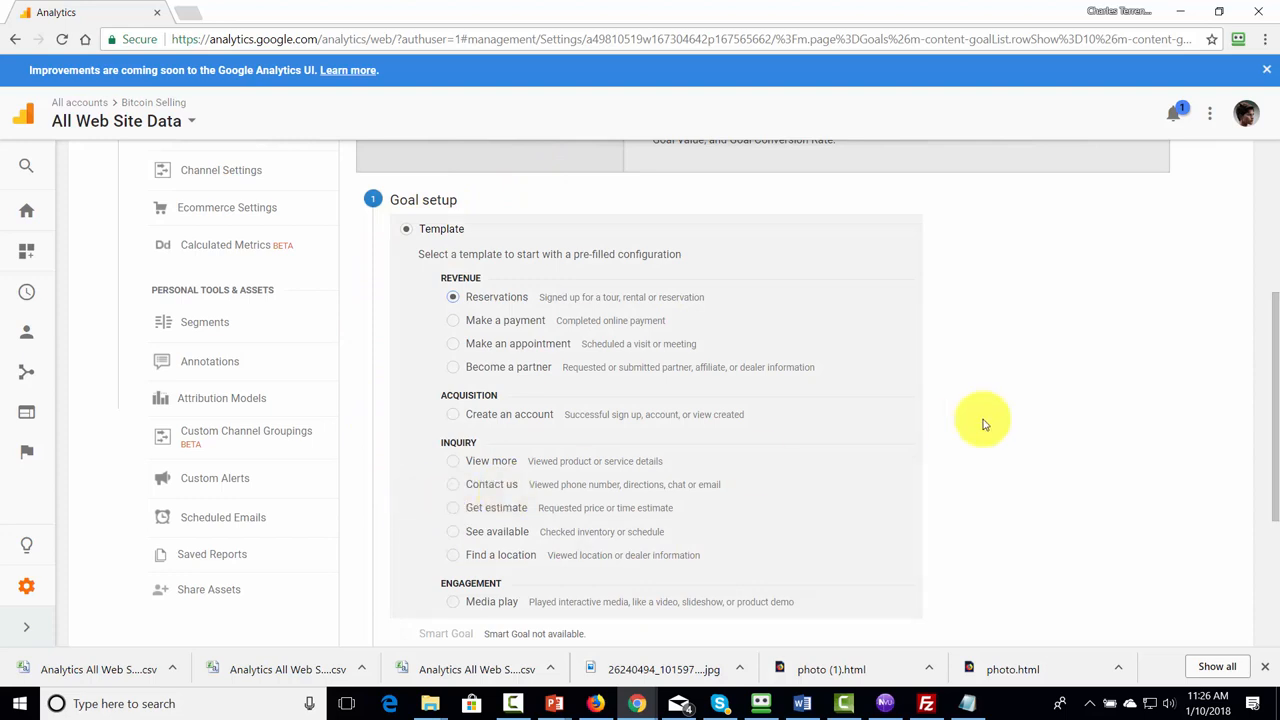
pyautogui.scroll(-1, 1036, 375)
pyautogui.scroll(-1, 1036, 375)
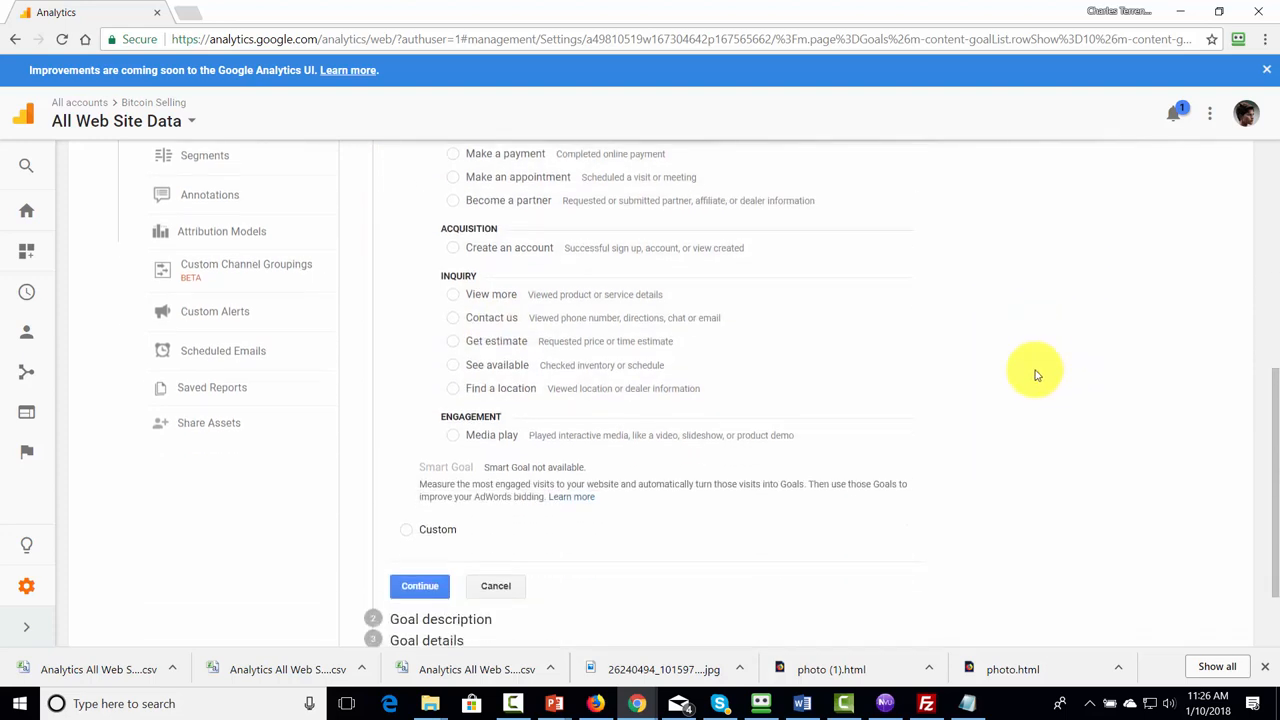
# Step: Switch the goal setup to Custom, continue to the goal description and name the goal "Time Spent On My Site"
pyautogui.click(407, 530)
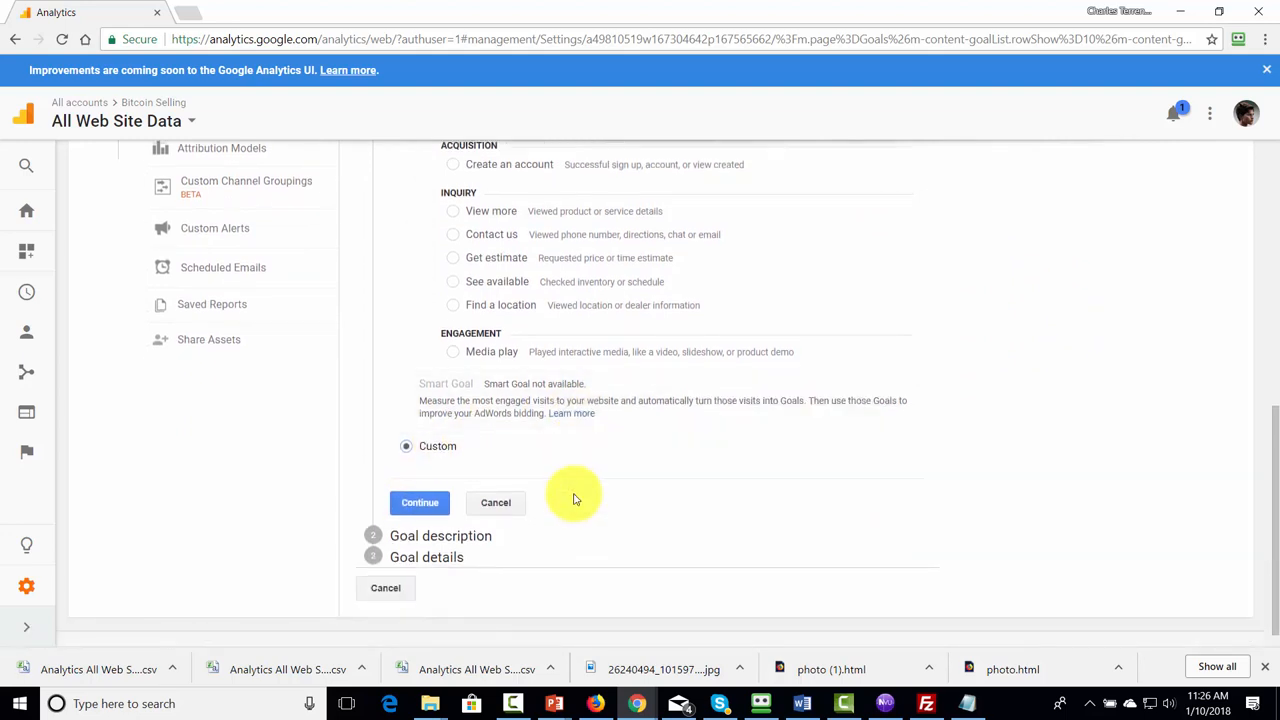
pyautogui.click(419, 503)
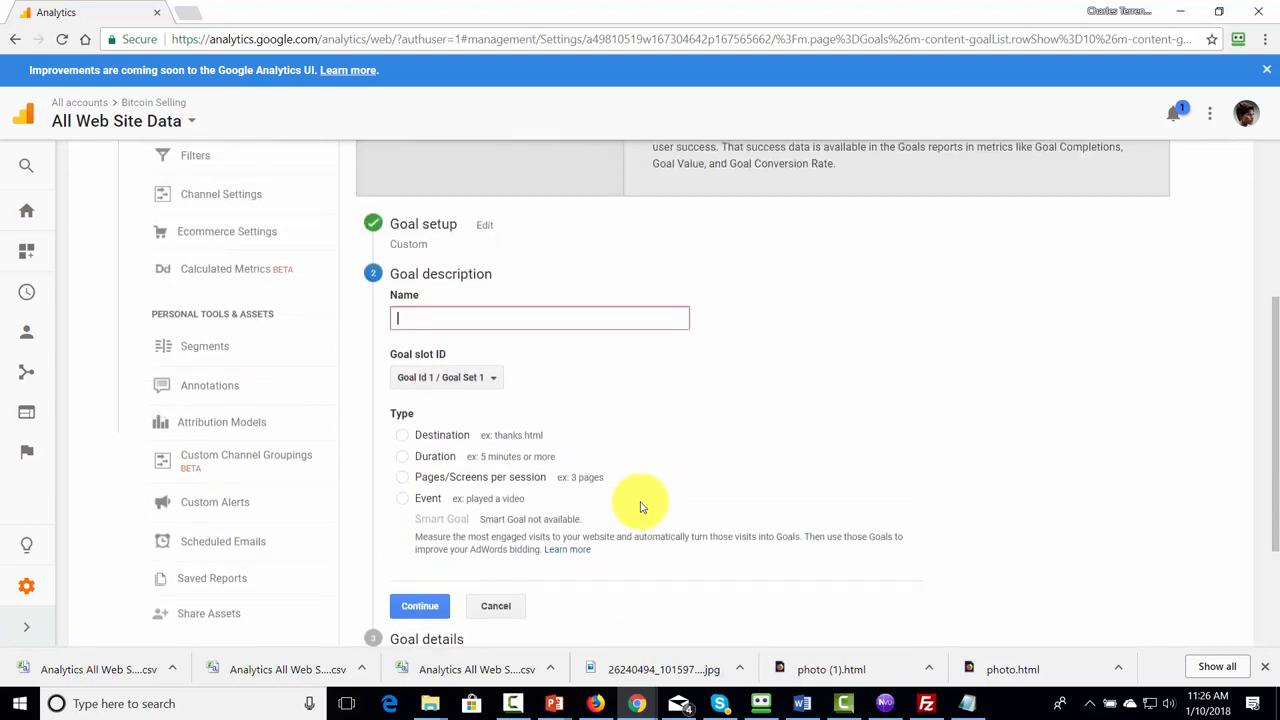
pyautogui.write('Time Spent On My Site')
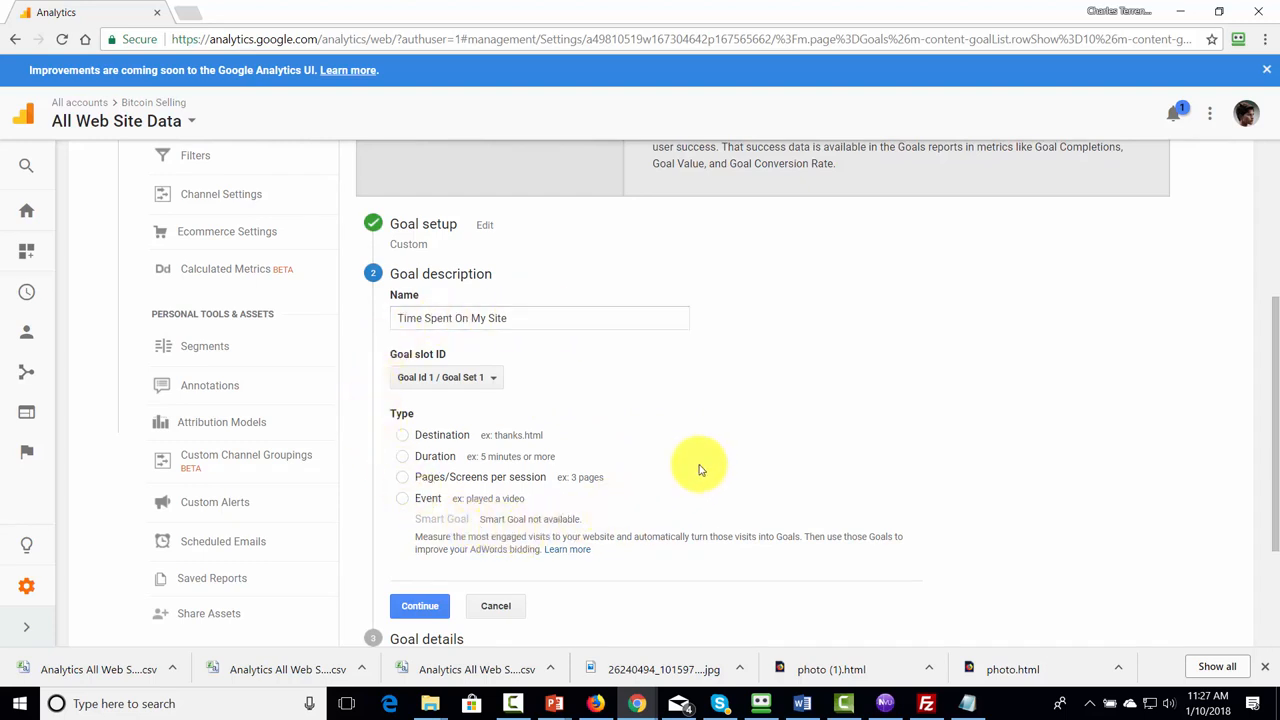
pyautogui.scroll(-1, 700, 470)
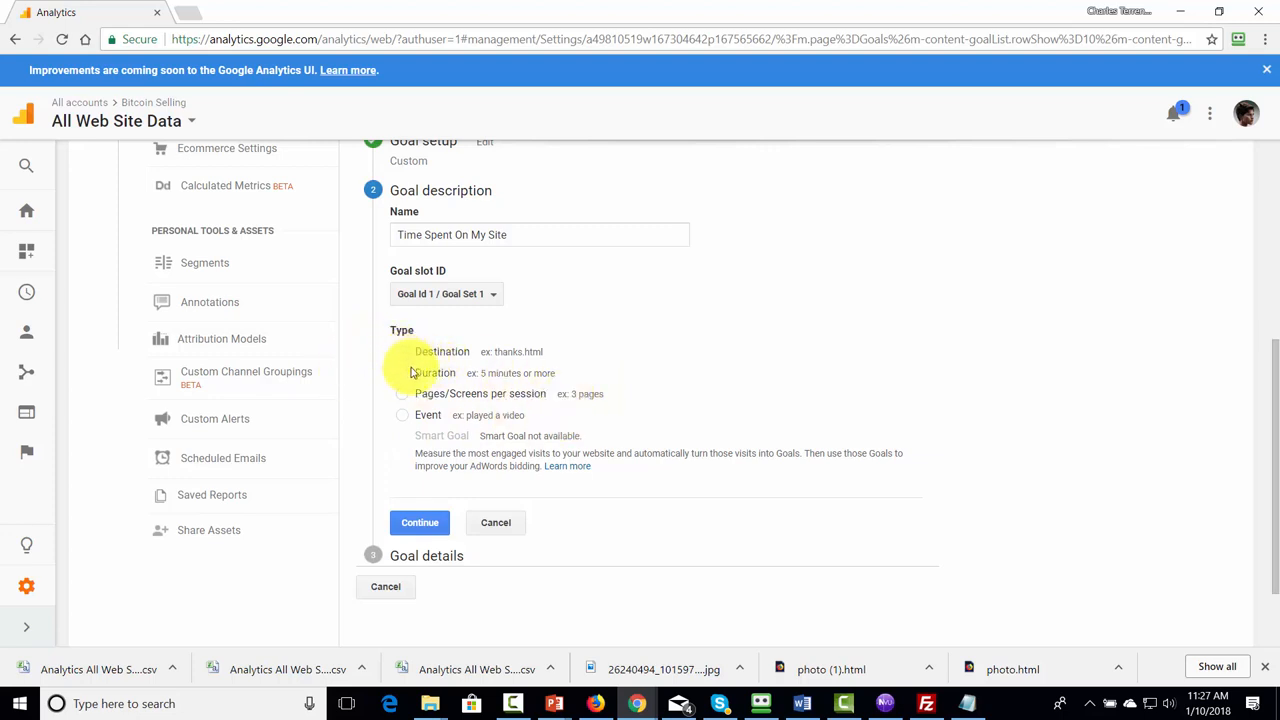
pyautogui.scroll(1, 472, 410)
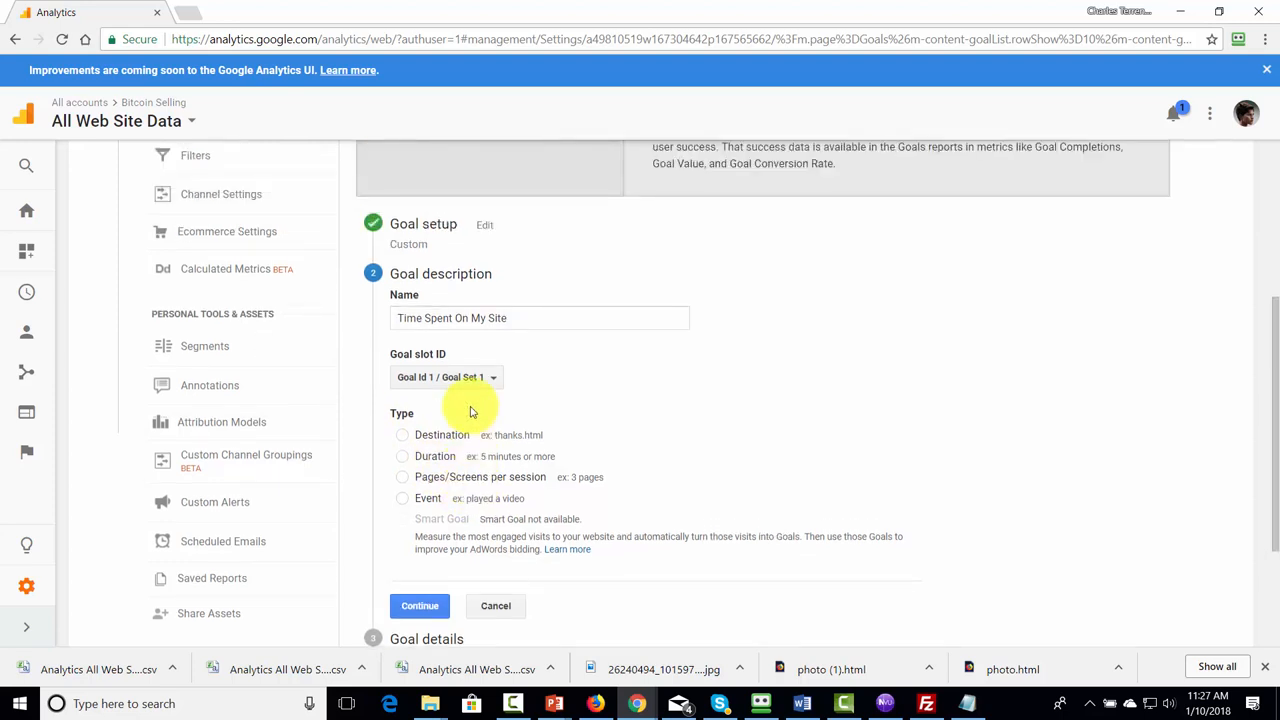
# Step: Start a new goal from the Make a payment template and continue to its goal description
pyautogui.scroll(-1, 472, 412)
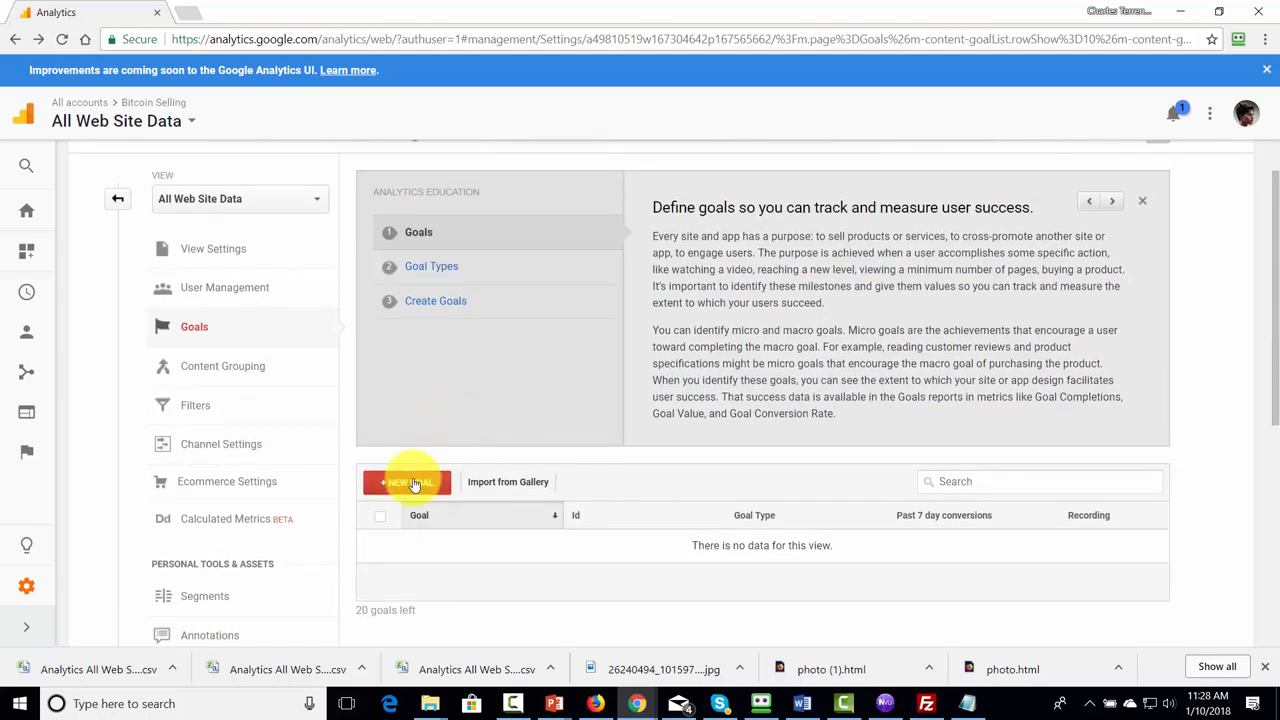
pyautogui.scroll(-1, 414, 480)
pyautogui.click(420, 405)
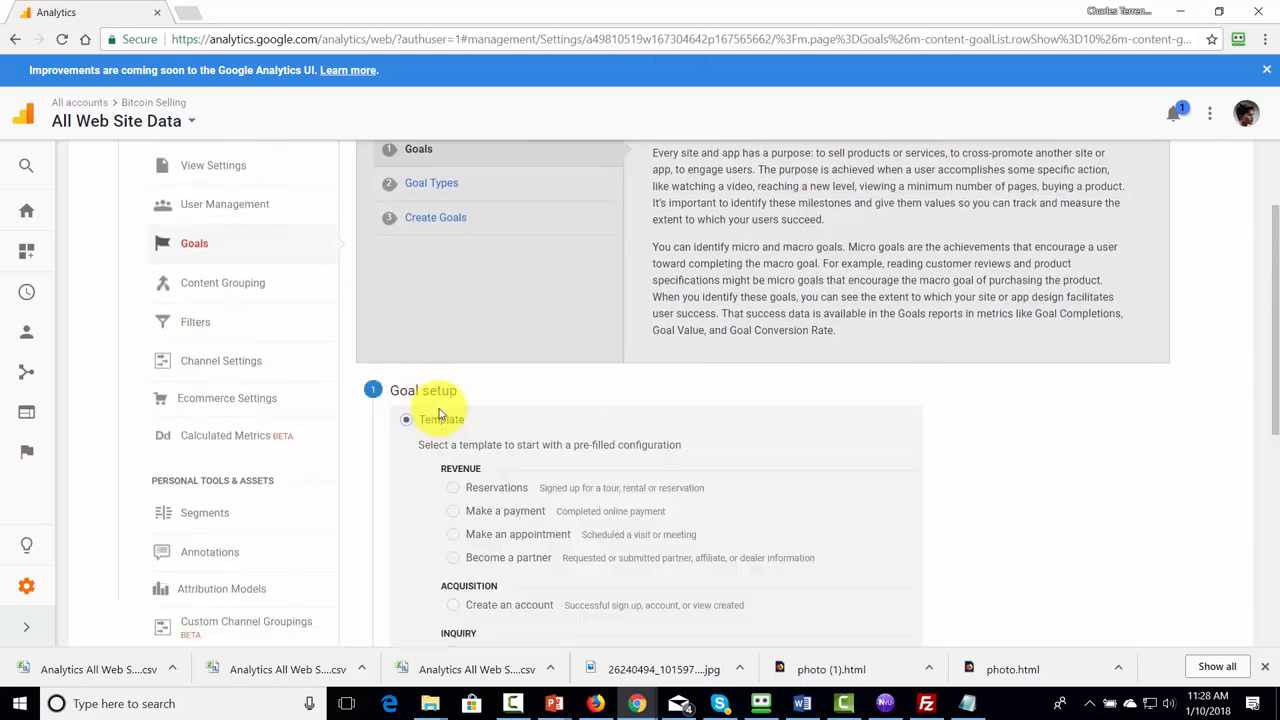
pyautogui.scroll(-2, 634, 414)
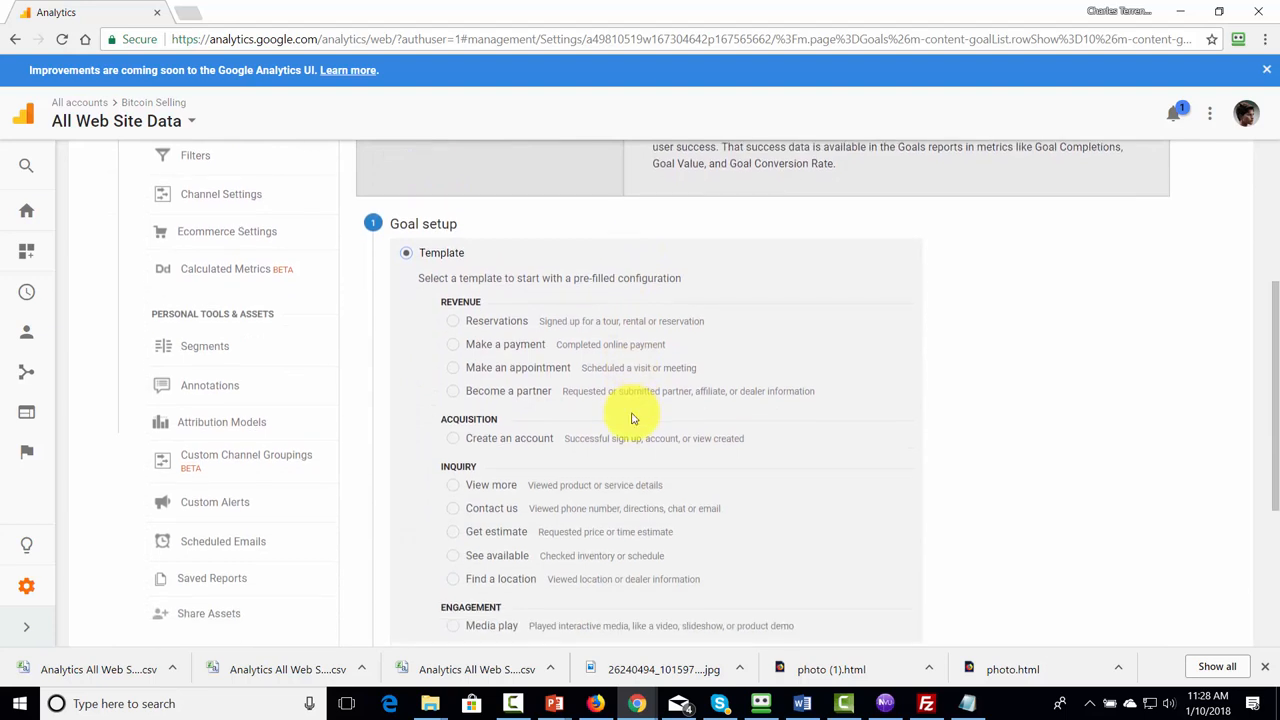
pyautogui.click(453, 346)
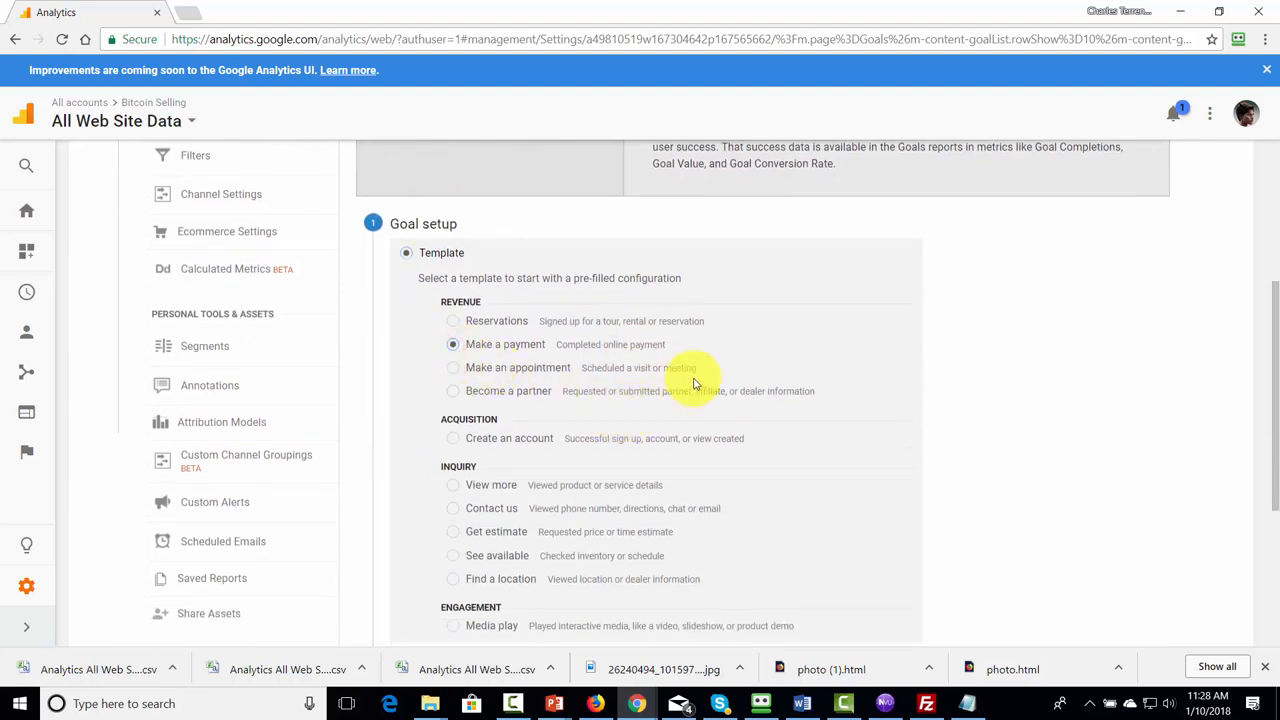
pyautogui.scroll(-3, 690, 390)
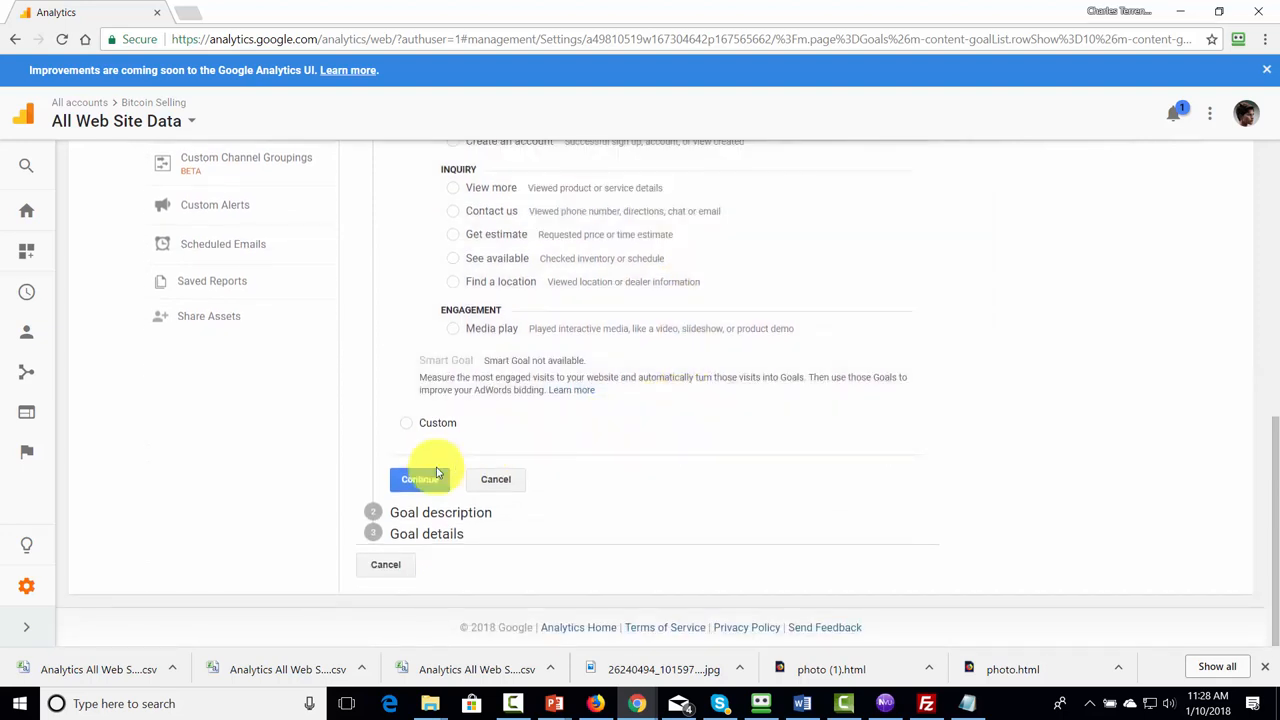
pyautogui.click(408, 484)
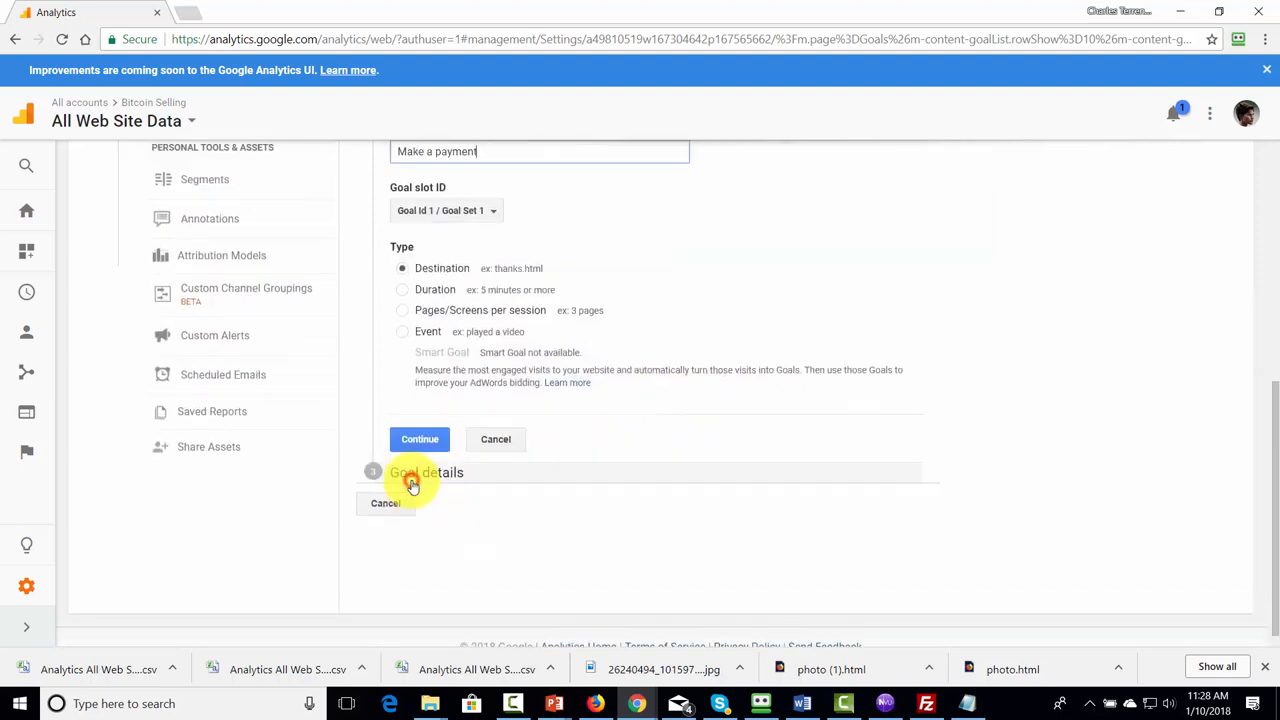
# Step: Keep the Destination goal type, continue to the goal details and set the destination to equal haon.biz/thankyou.html
pyautogui.scroll(2, 538, 490)
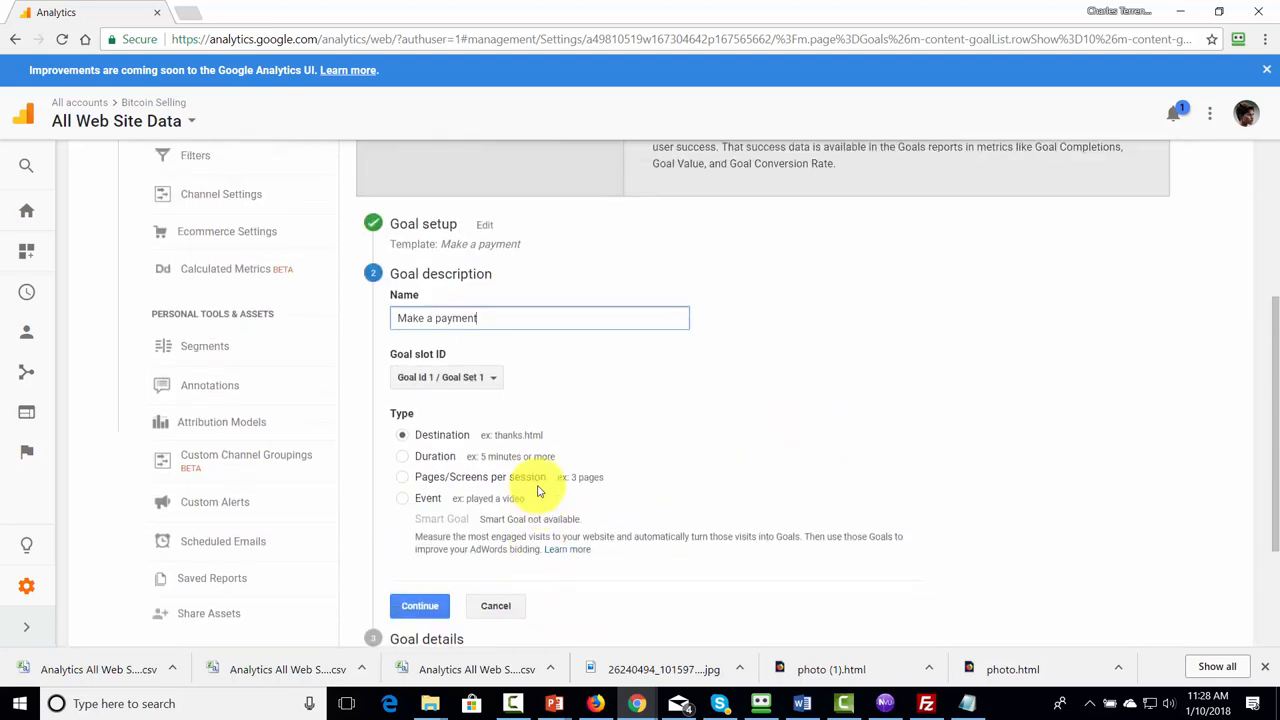
pyautogui.scroll(-1, 537, 490)
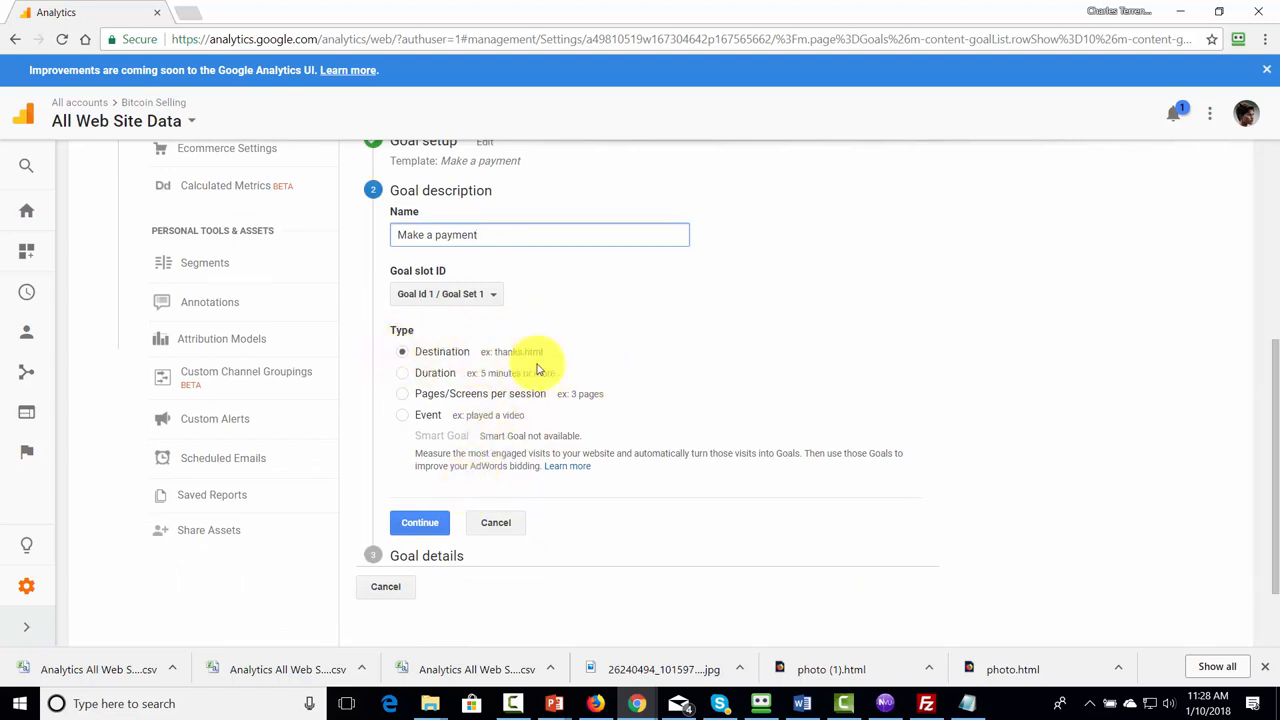
pyautogui.click(415, 524)
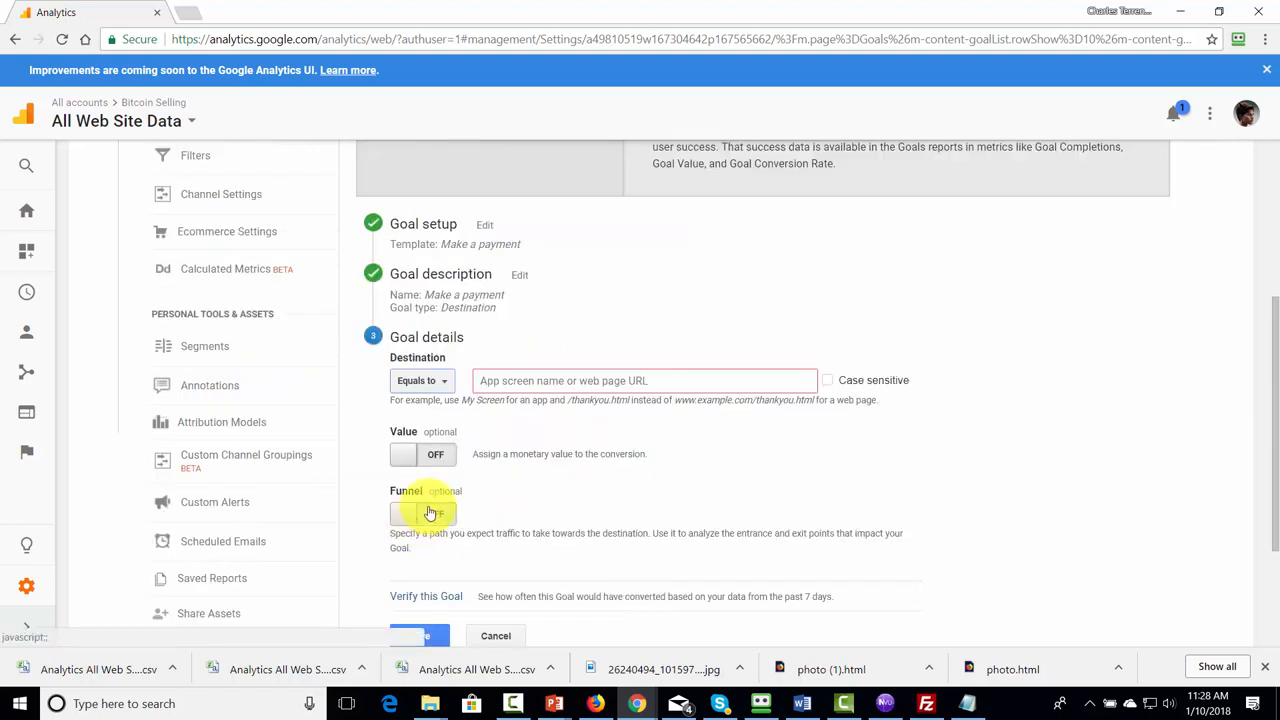
pyautogui.click(487, 389)
pyautogui.write('haon.biz/thankyou.html')
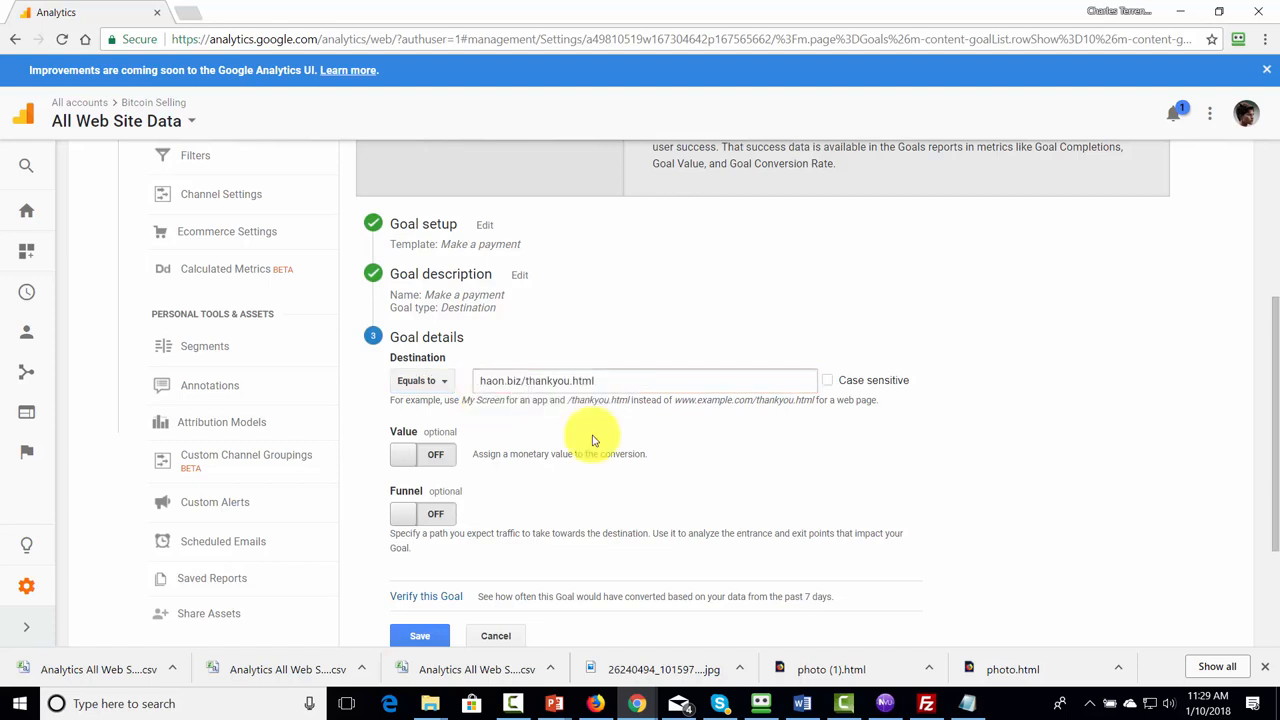
# Step: Assign a monetary value of 27 USD to the Make a payment goal's conversion
pyautogui.click(443, 456)
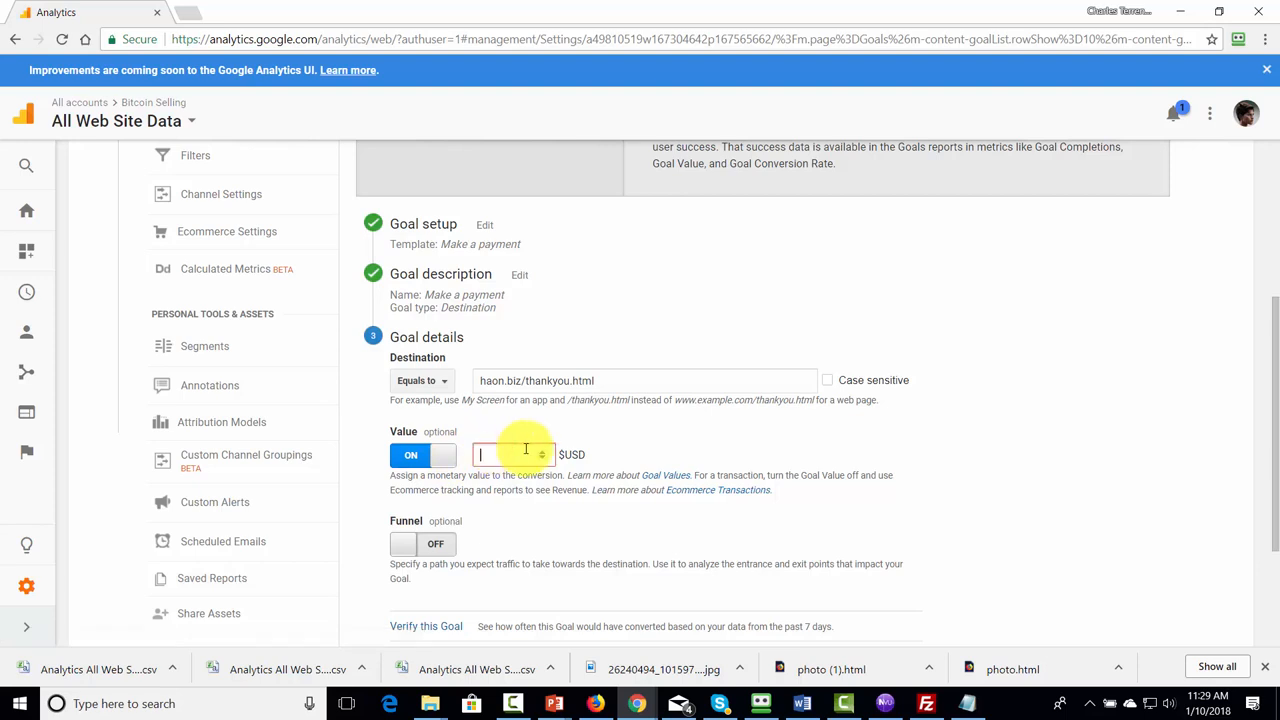
pyautogui.write('27')
pyautogui.scroll(-1, 650, 438)
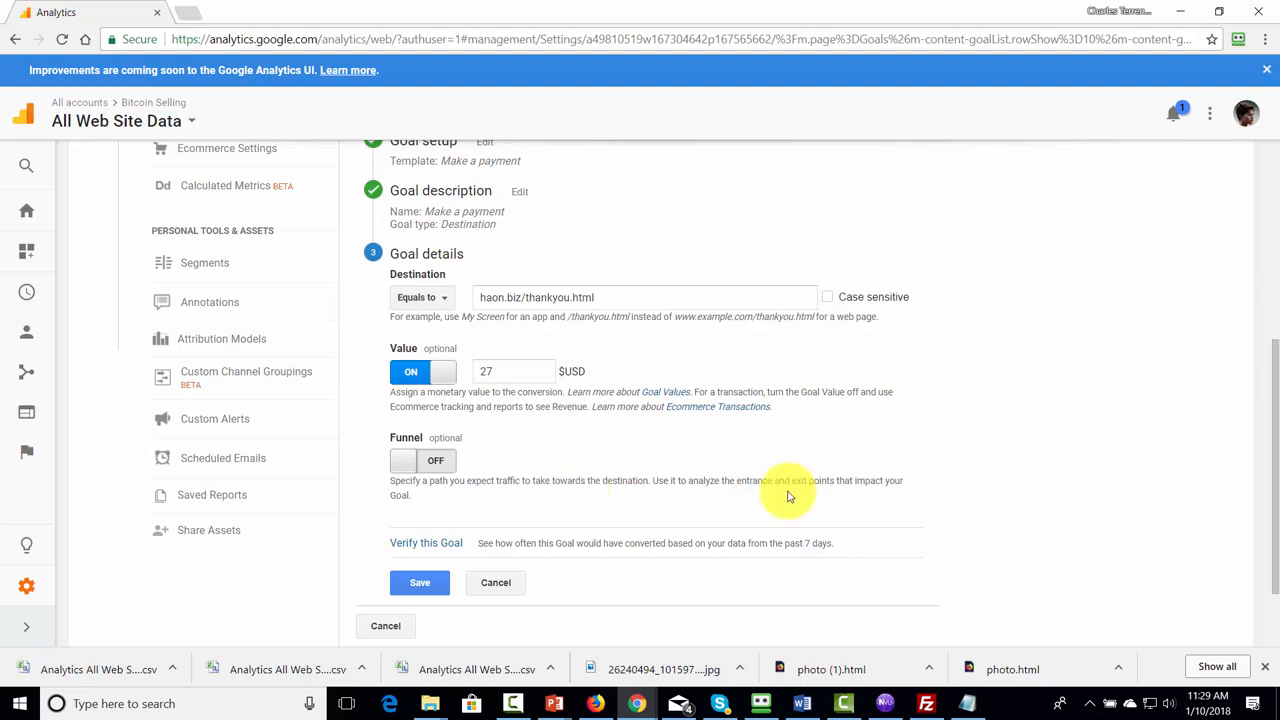
pyautogui.click(436, 462)
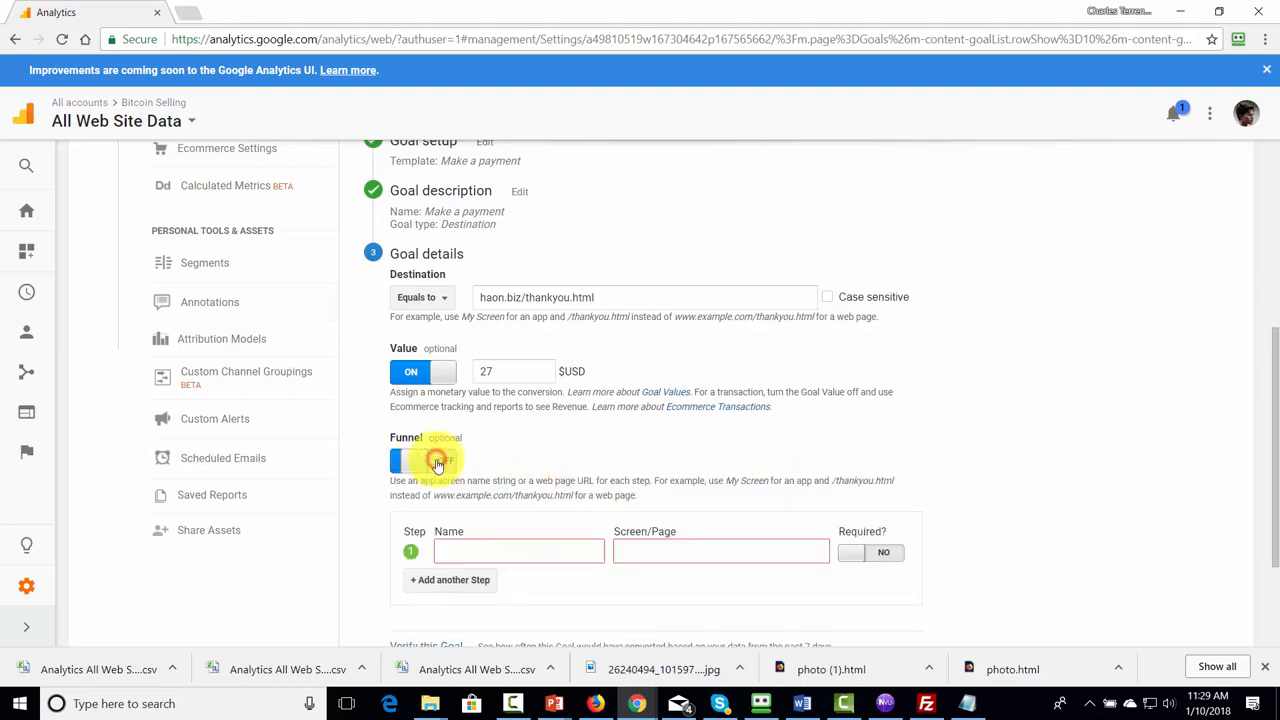
pyautogui.scroll(-2, 586, 471)
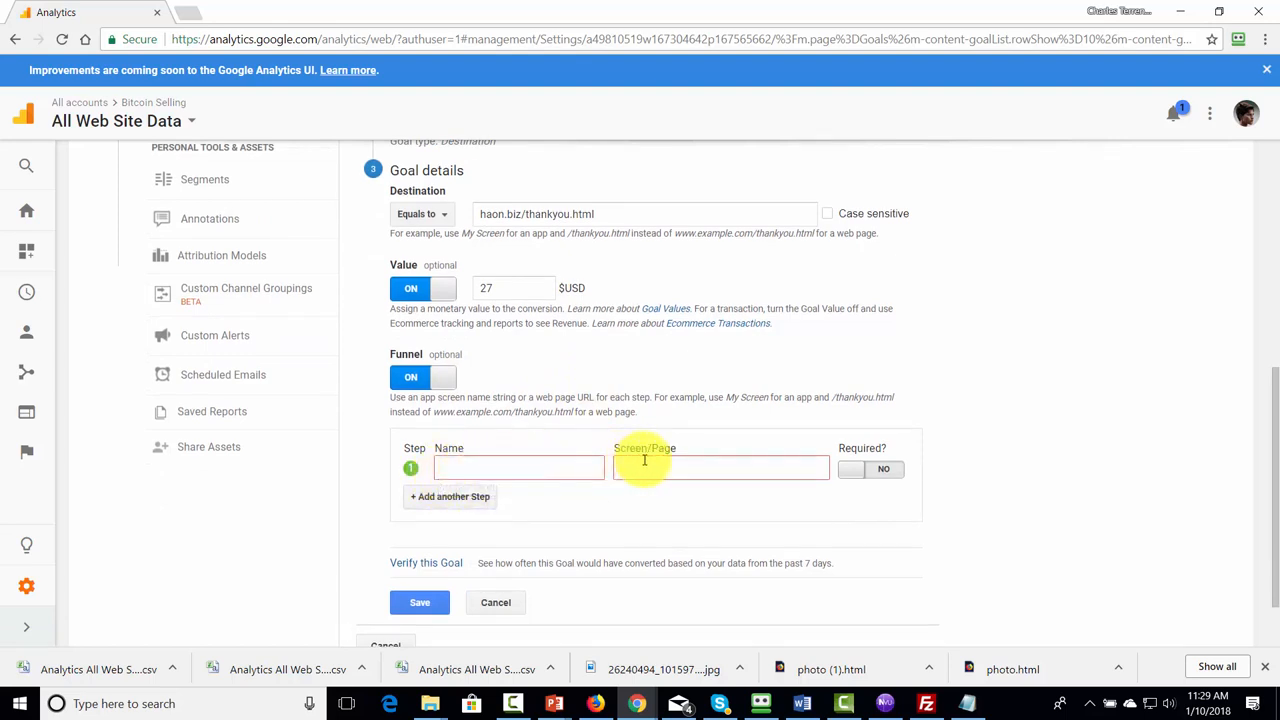
pyautogui.click(414, 499)
pyautogui.click(418, 520)
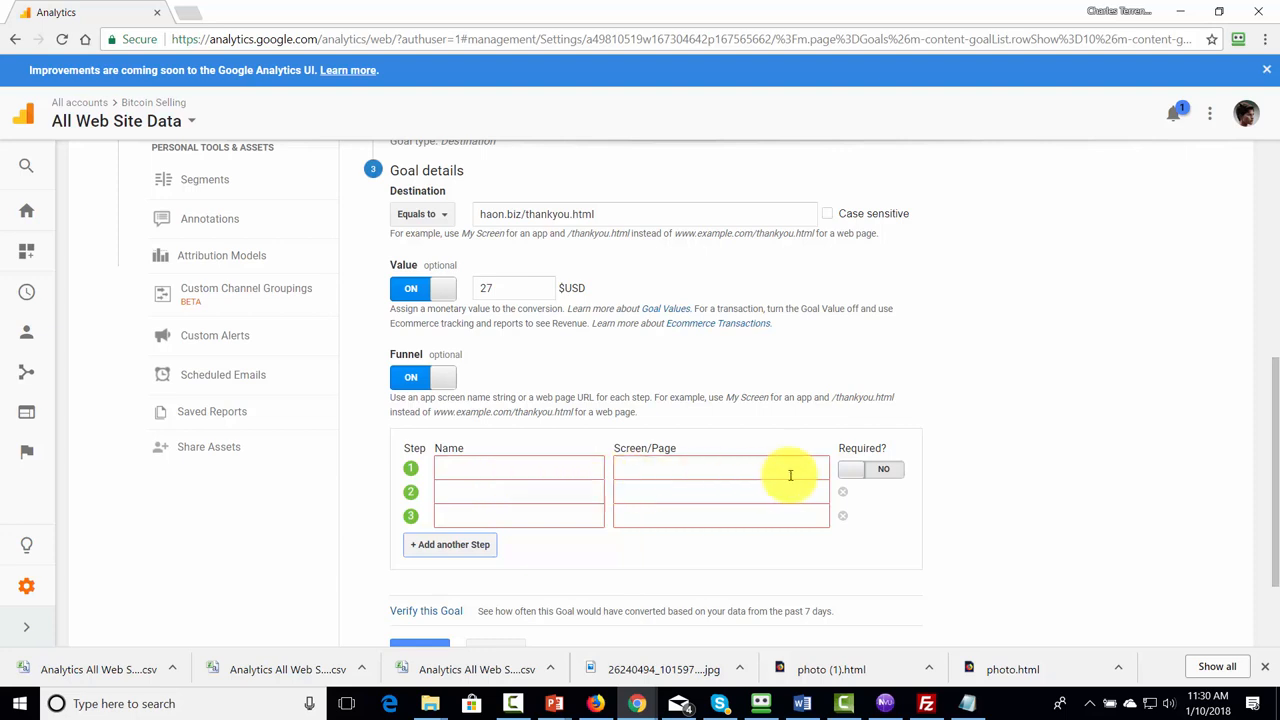
pyautogui.click(443, 378)
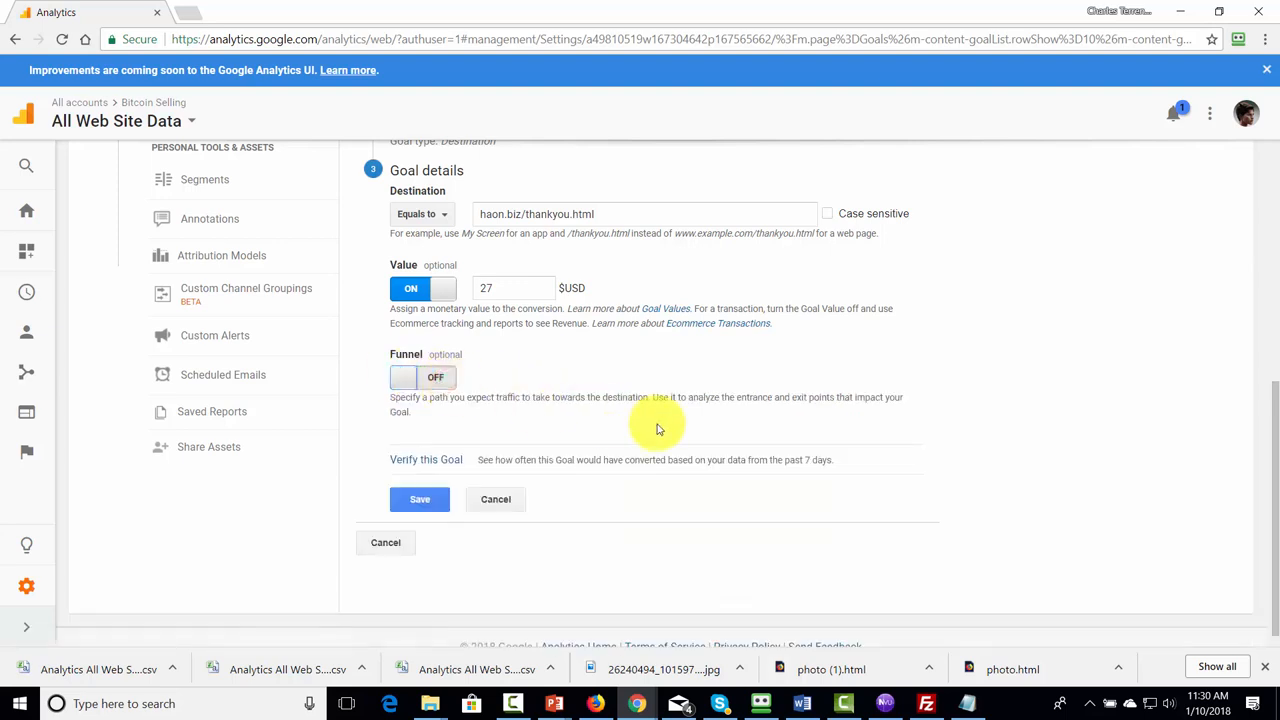
# Step: Save the Make a payment goal
pyautogui.scroll(1, 657, 428)
pyautogui.click(424, 590)
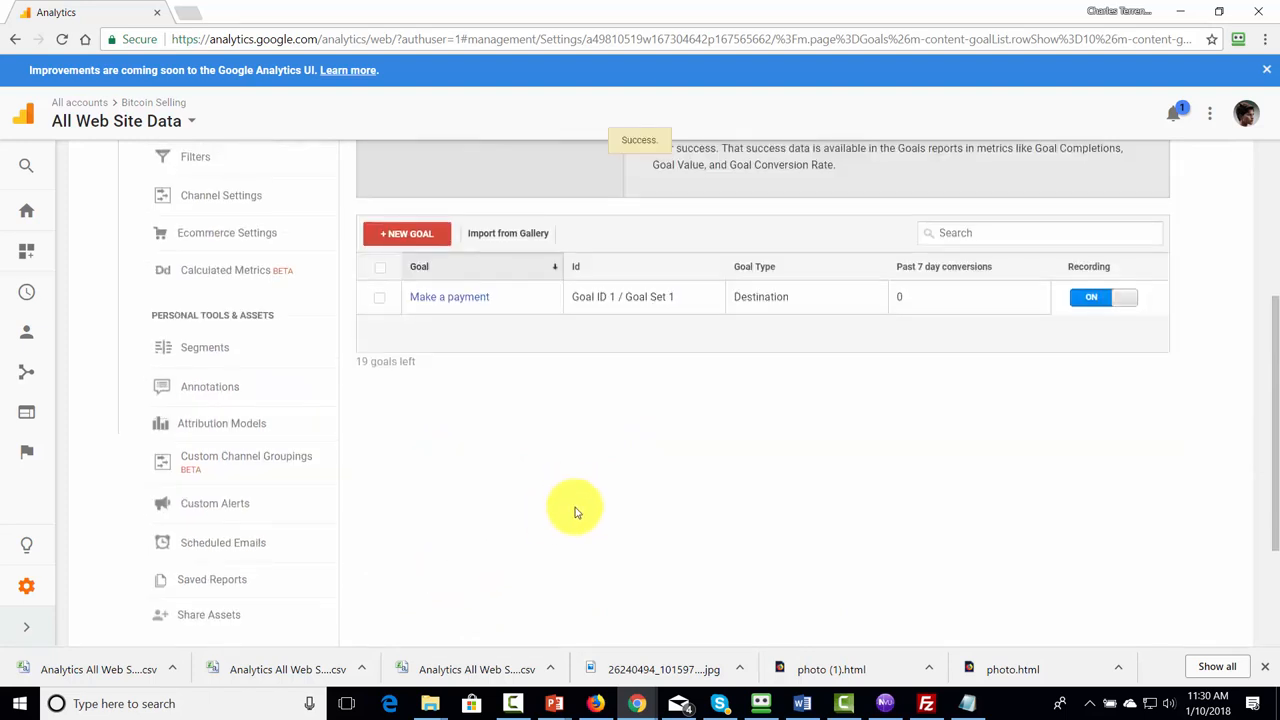
pyautogui.scroll(1, 574, 510)
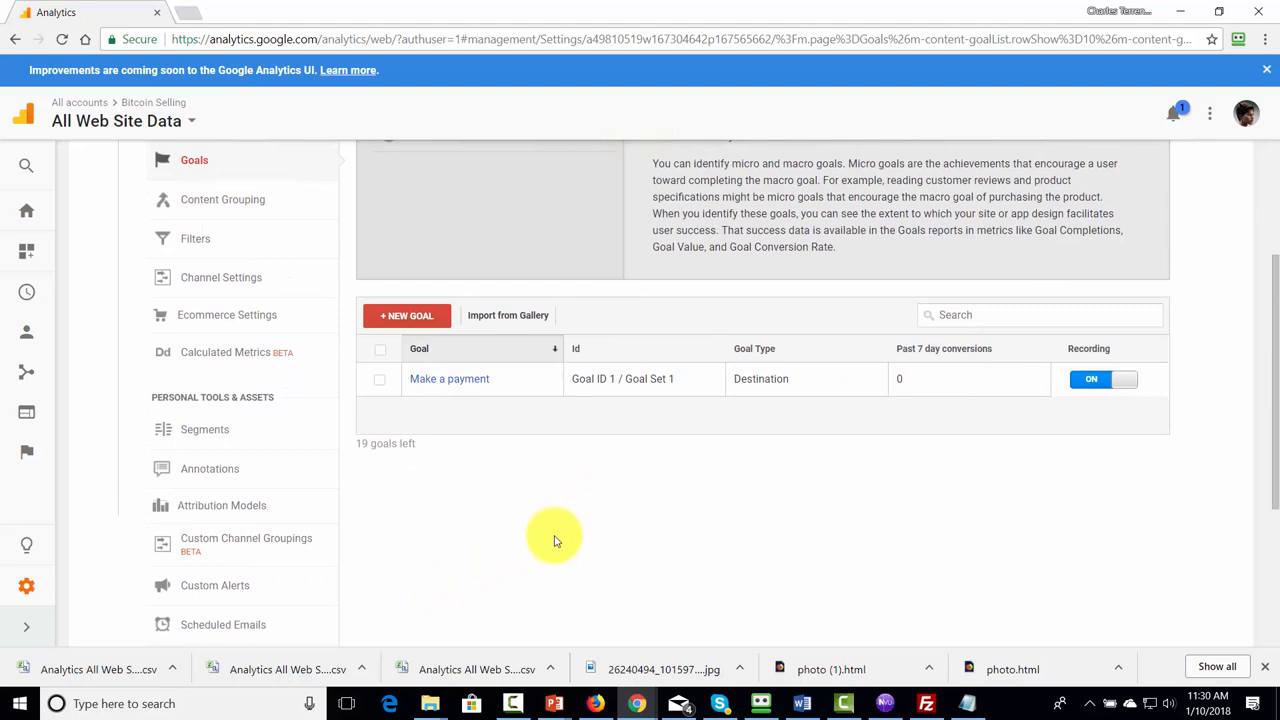
# Step: Start another new goal, choose the Custom setup and continue to its goal description
pyautogui.click(405, 324)
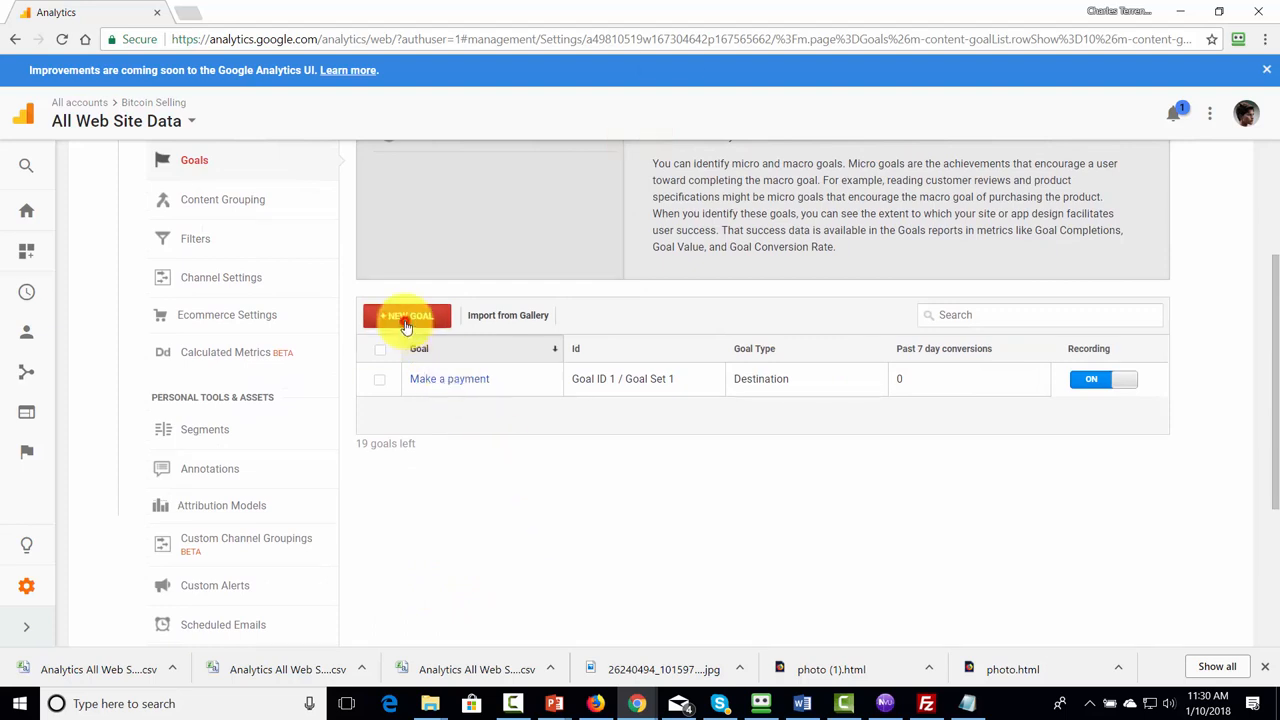
pyautogui.scroll(-1, 440, 360)
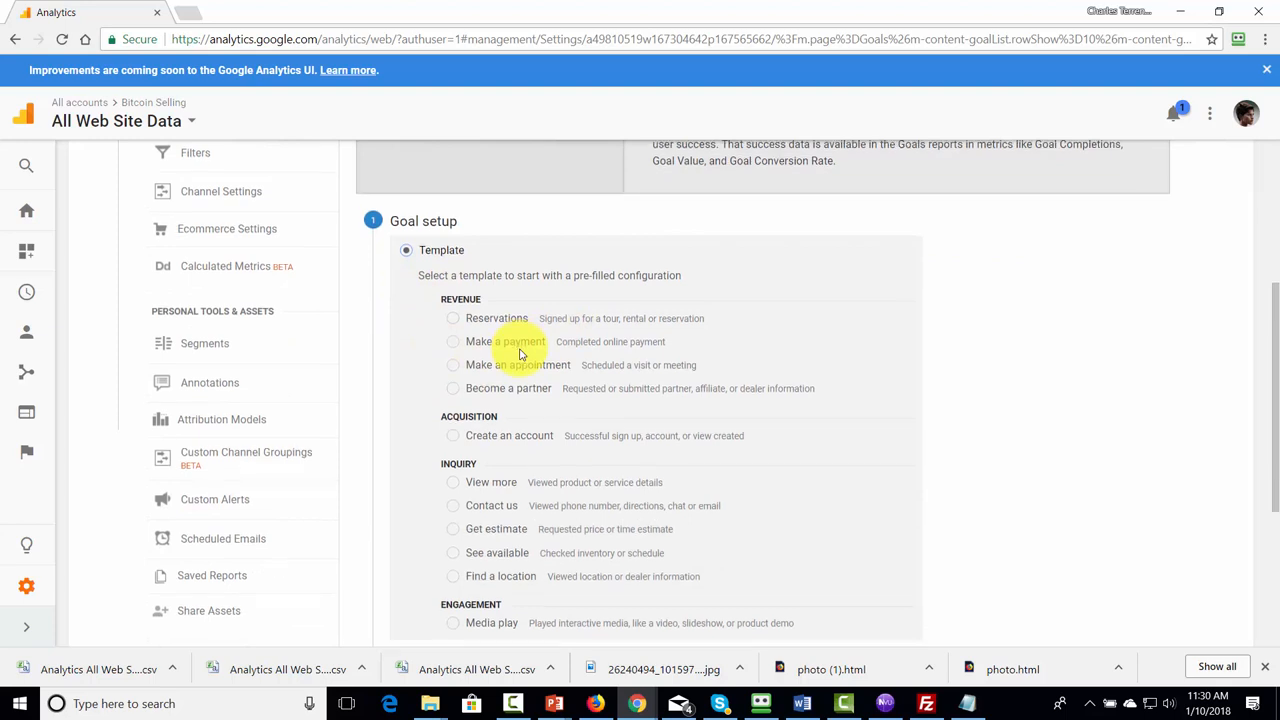
pyautogui.scroll(-3, 520, 350)
pyautogui.click(418, 473)
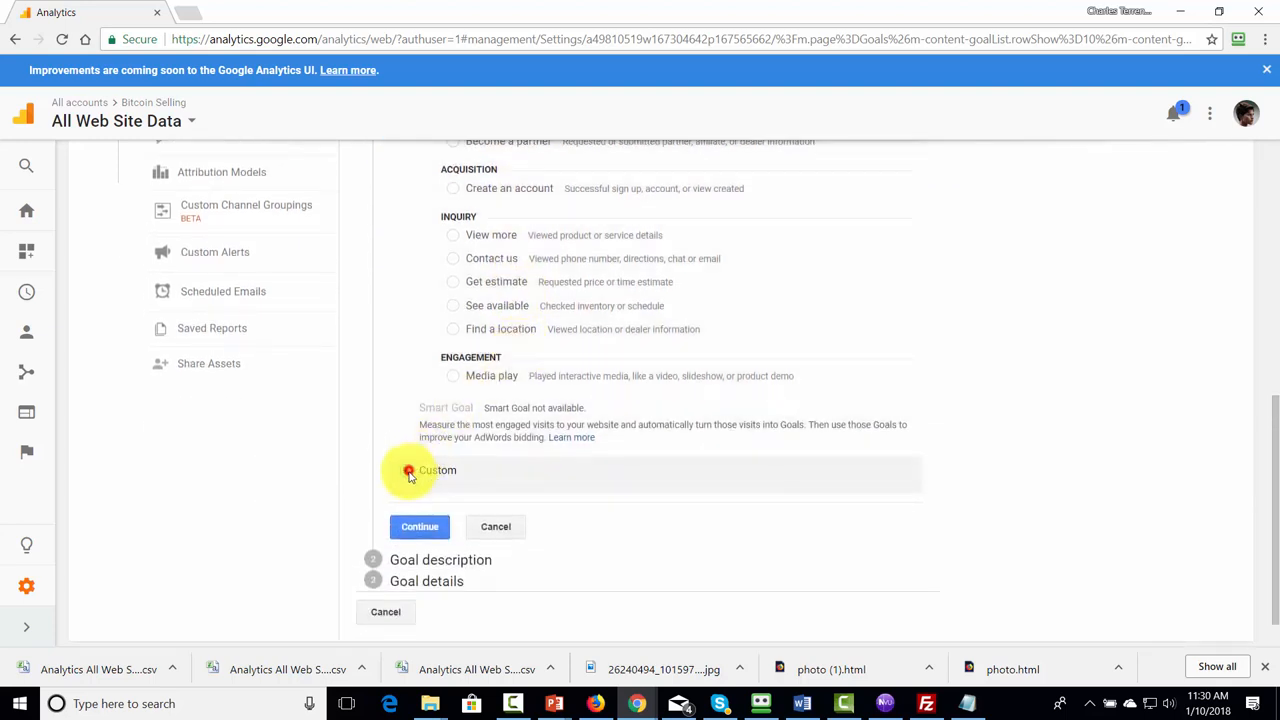
pyautogui.click(414, 526)
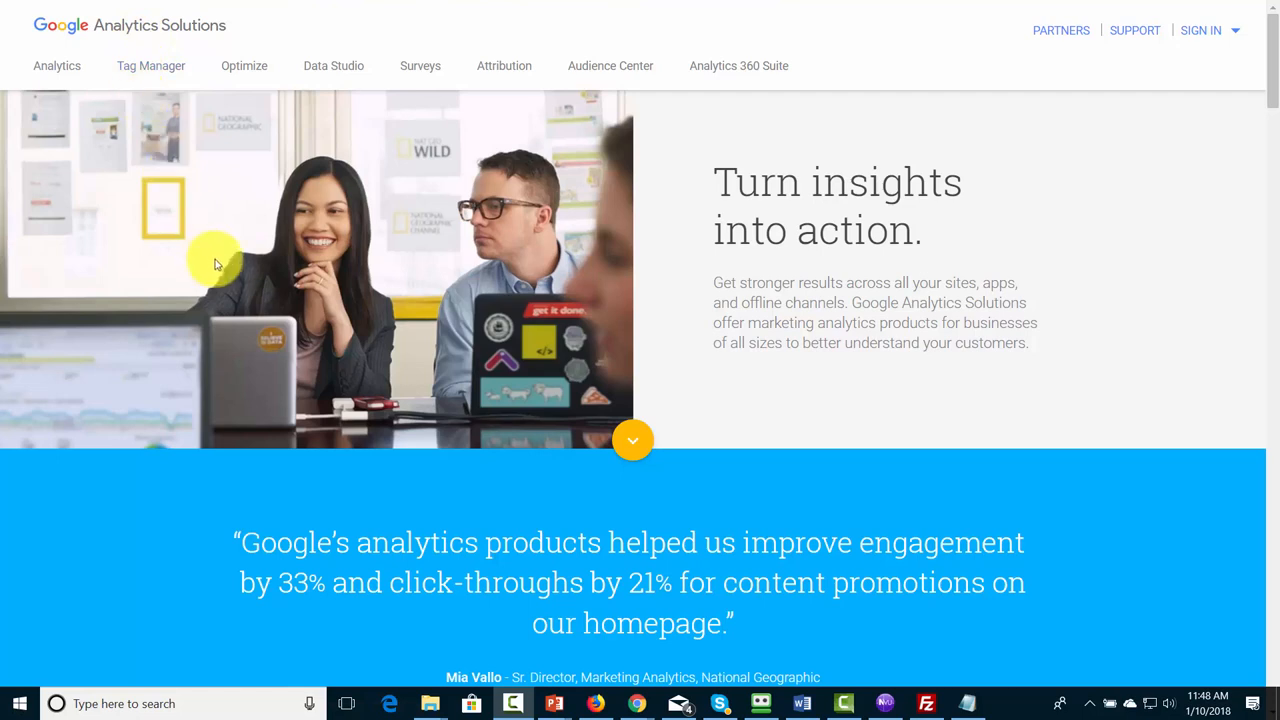
# Step: From the Google Analytics Solutions site's Partners page, open Google Analytics Certified Partners and go to its Find a Solution page
pyautogui.click(1067, 35)
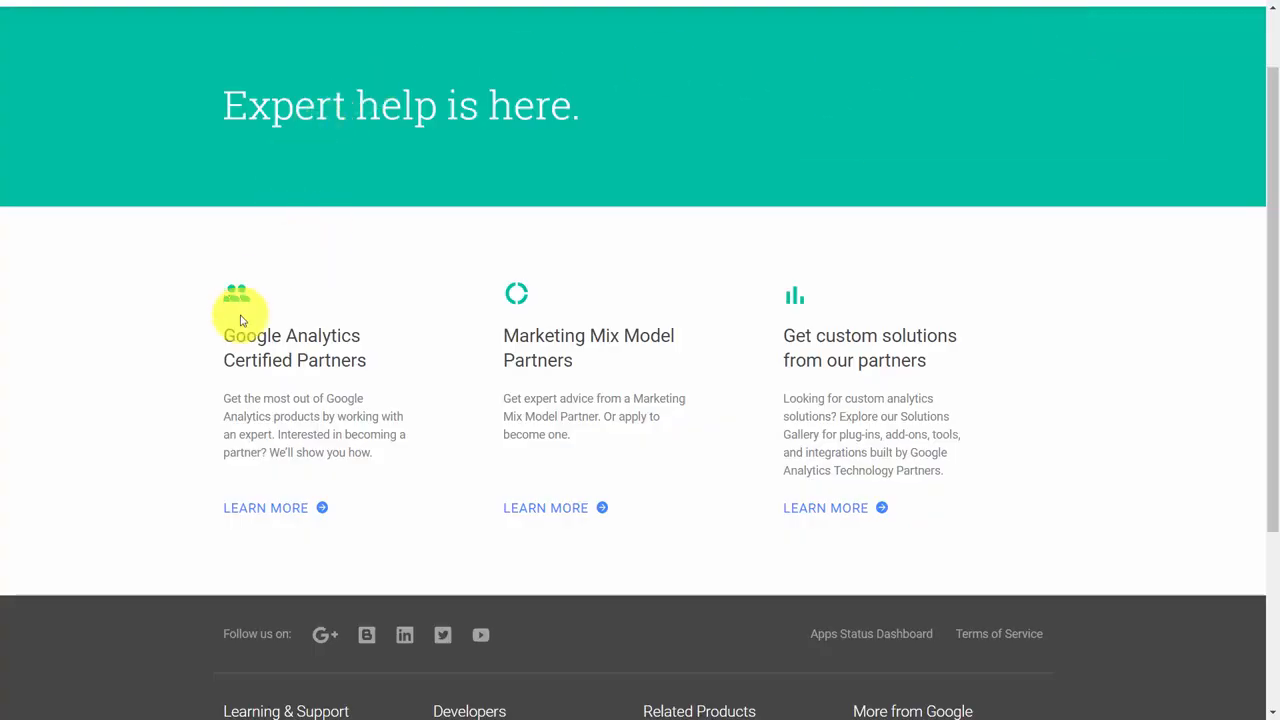
pyautogui.click(275, 518)
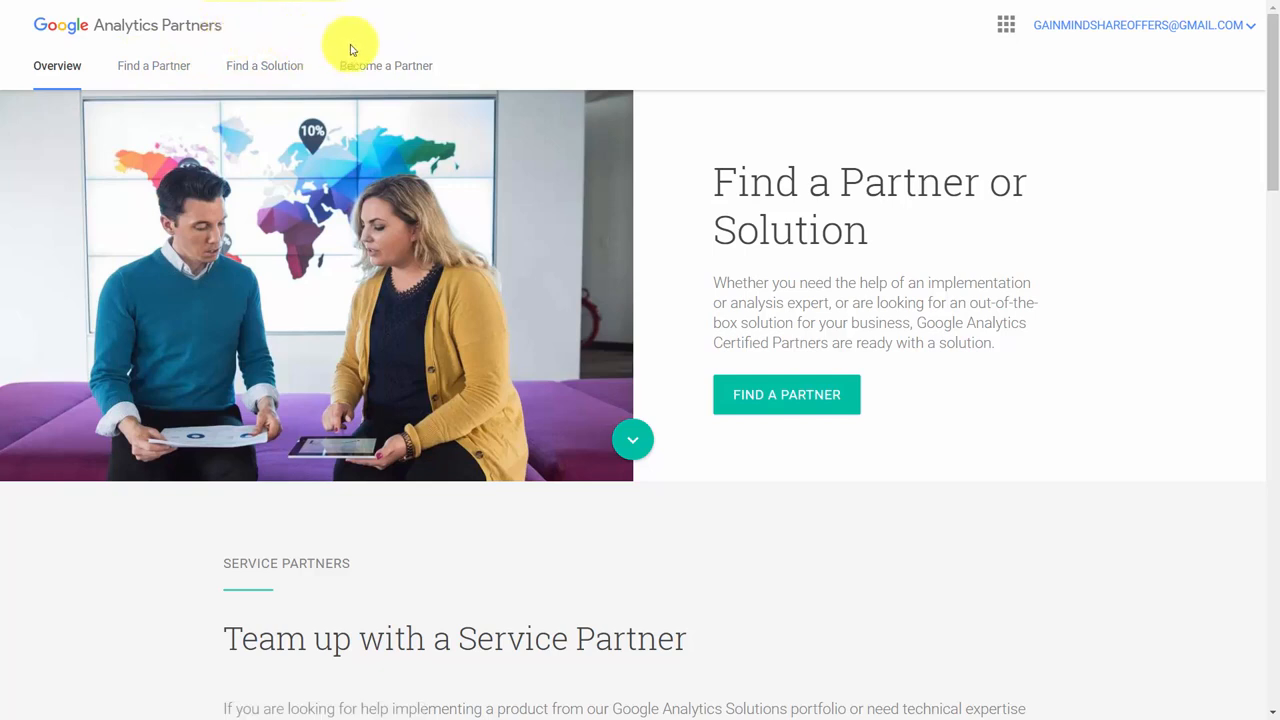
pyautogui.click(278, 68)
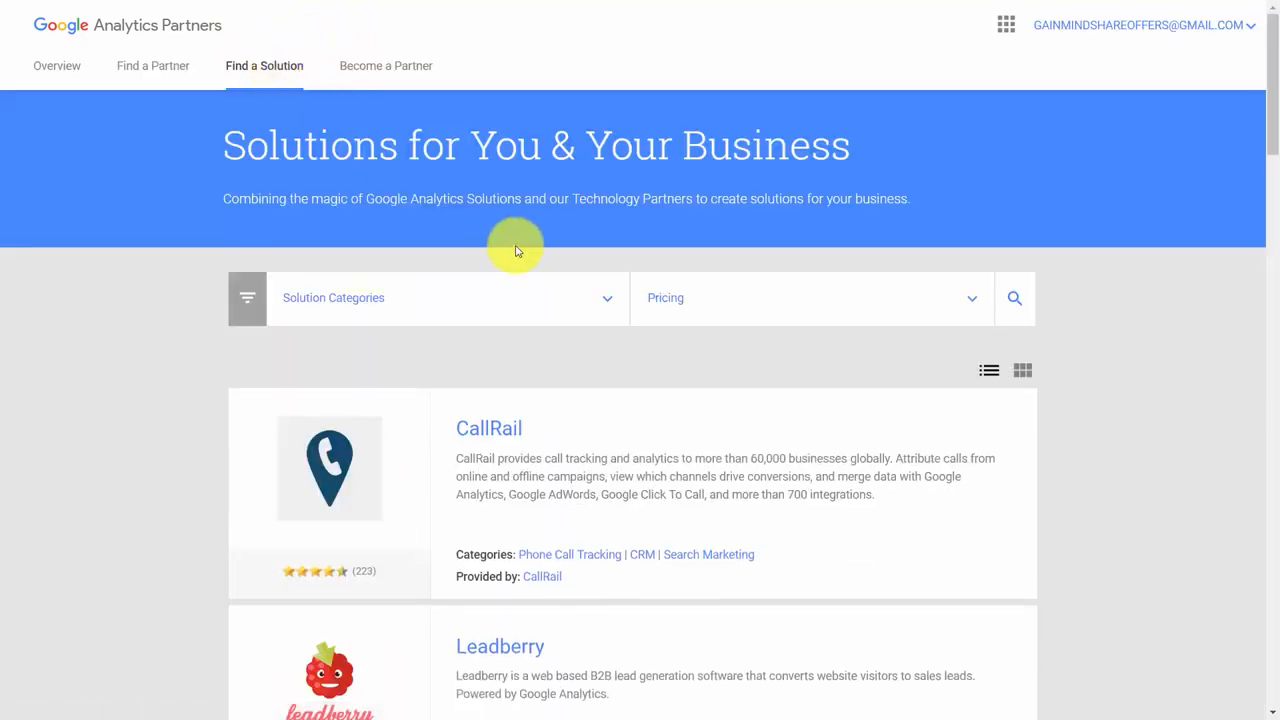
# Step: Examine the available Solution Categories and Pricing filter options for partner solutions
pyautogui.click(607, 298)
pyautogui.scroll(-2, 589, 305)
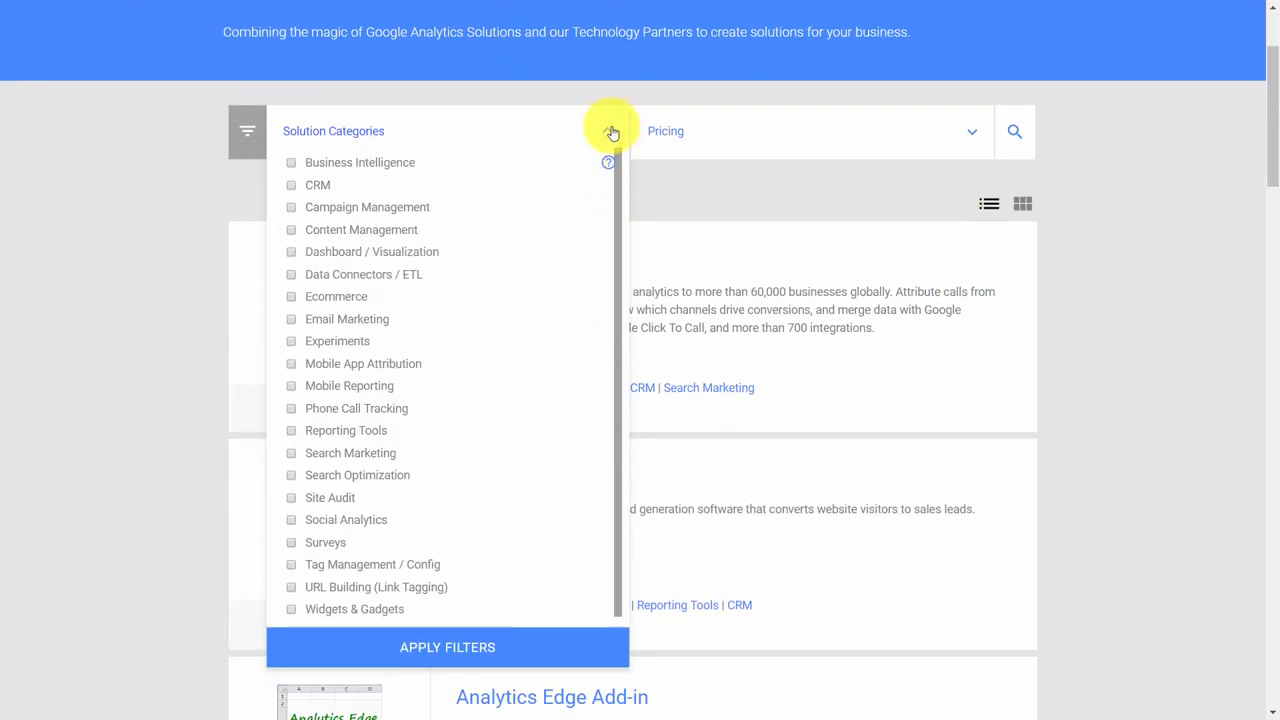
pyautogui.click(607, 131)
pyautogui.click(971, 137)
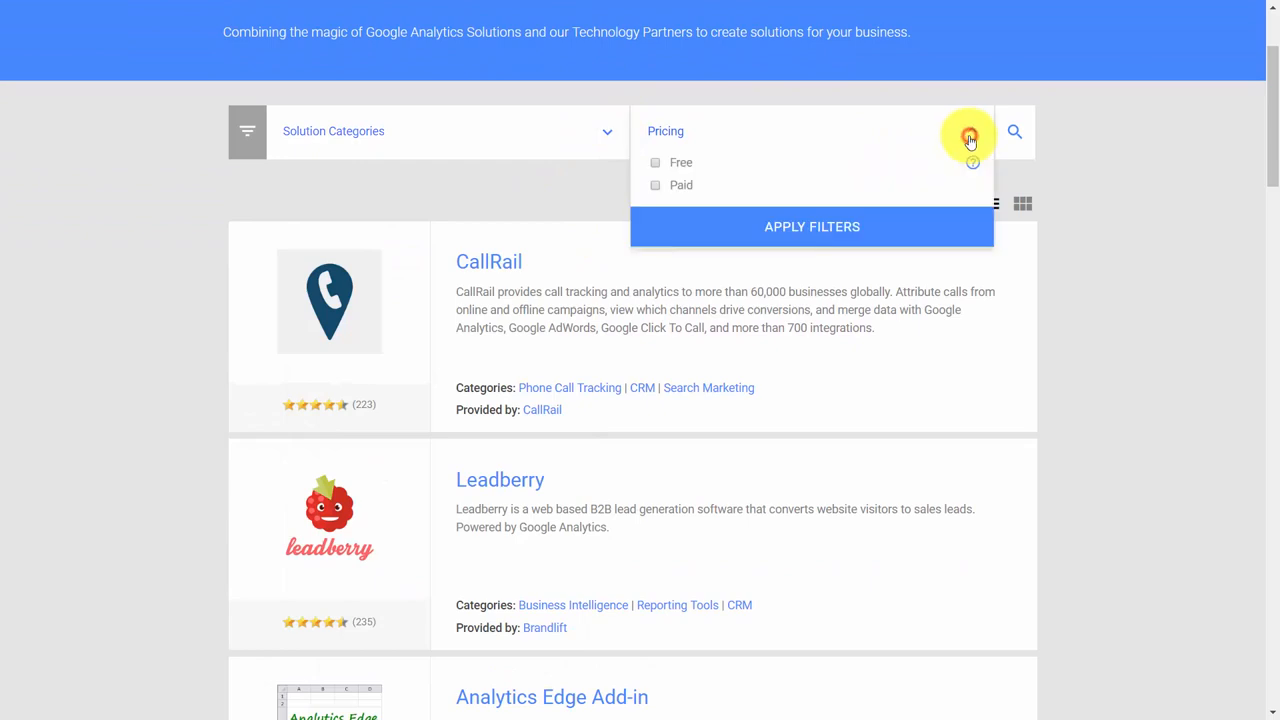
pyautogui.click(969, 137)
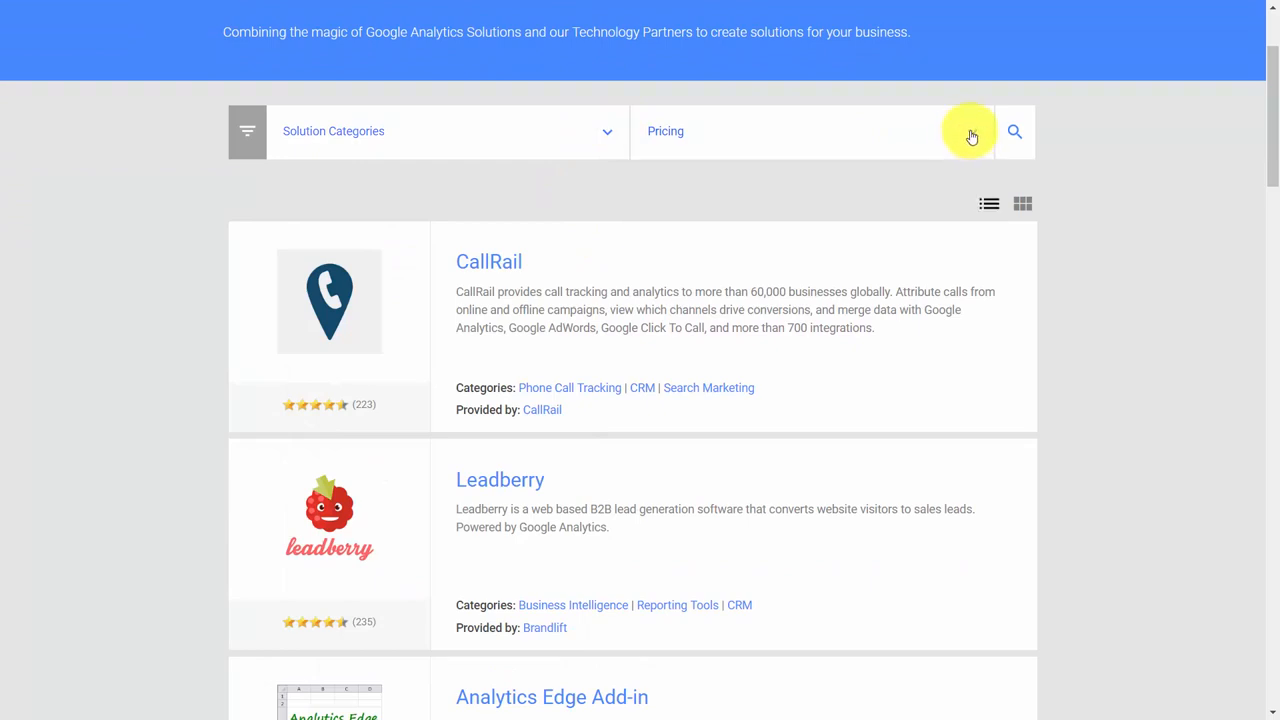
# Step: Filter the partner solutions by Free pricing and look through the filtered list
pyautogui.click(969, 135)
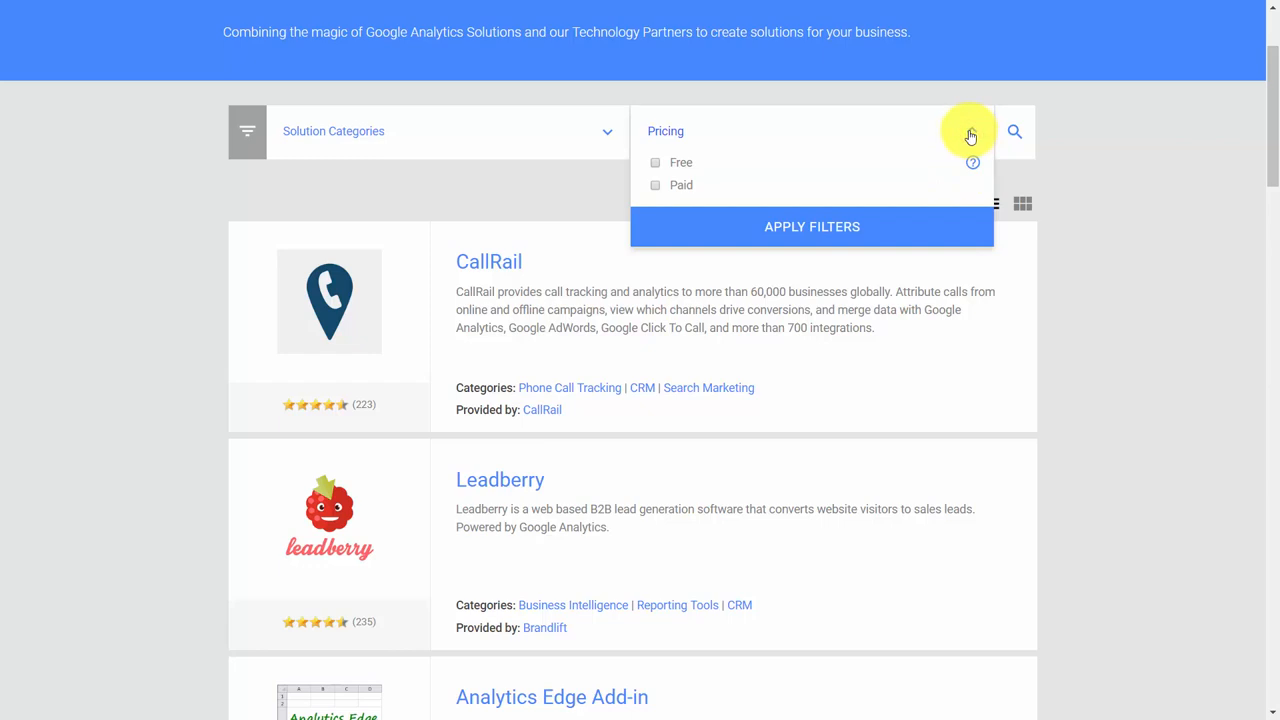
pyautogui.click(655, 163)
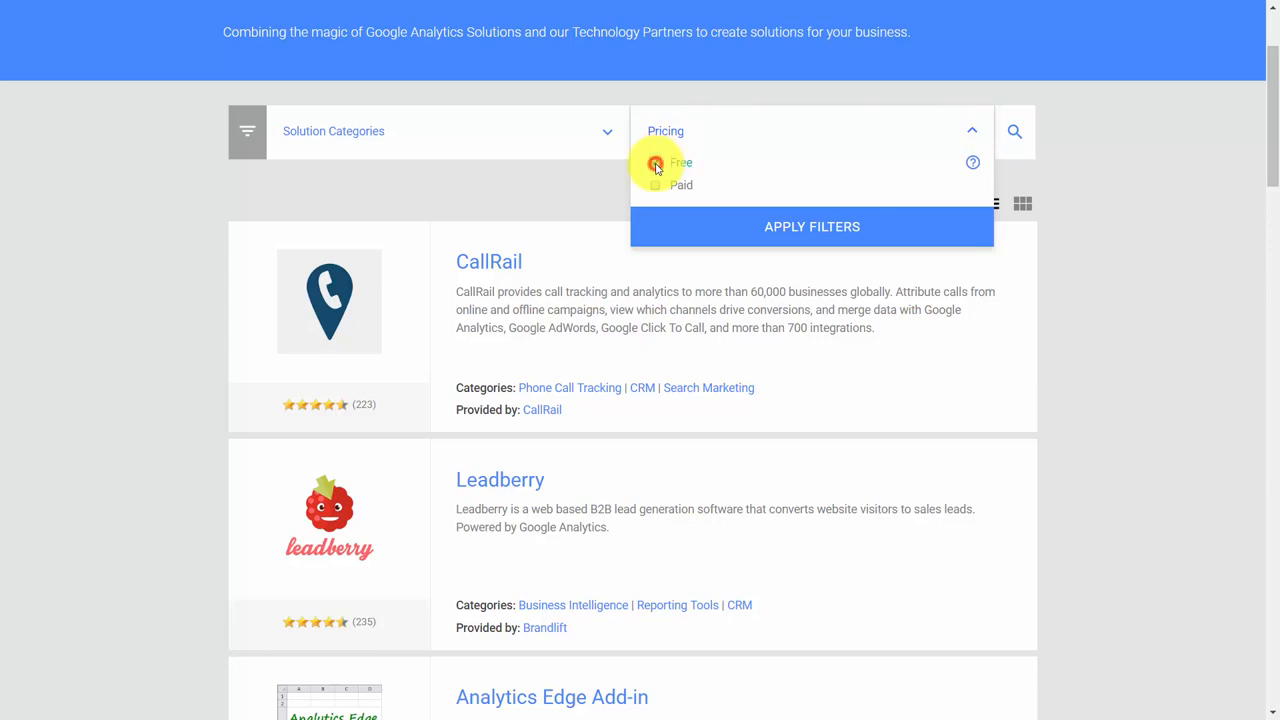
pyautogui.click(791, 228)
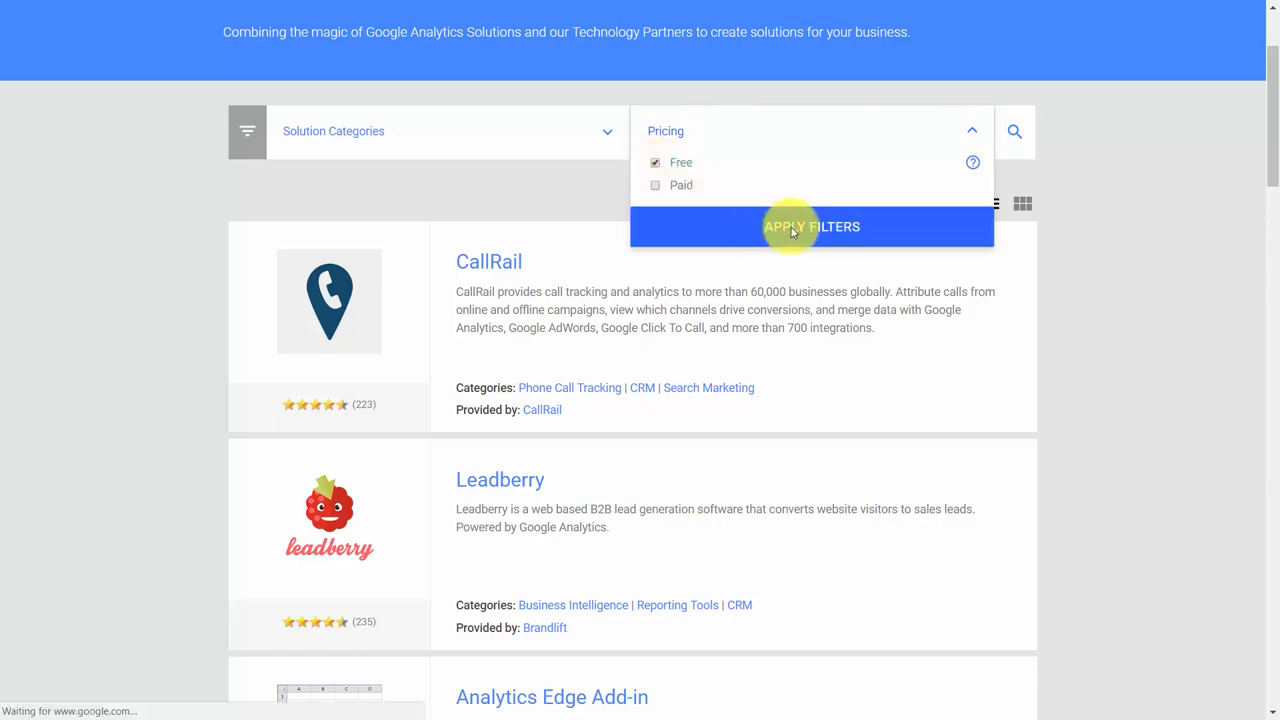
pyautogui.scroll(-3, 715, 238)
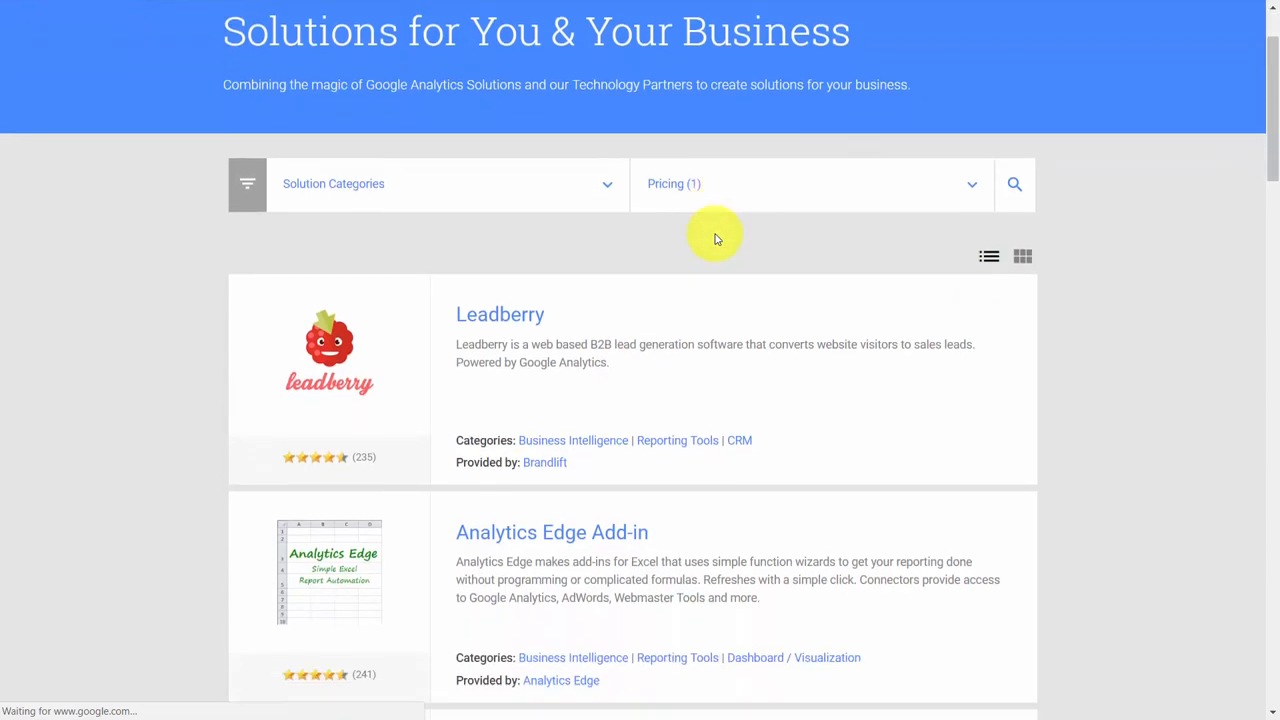
pyautogui.scroll(-5, 712, 244)
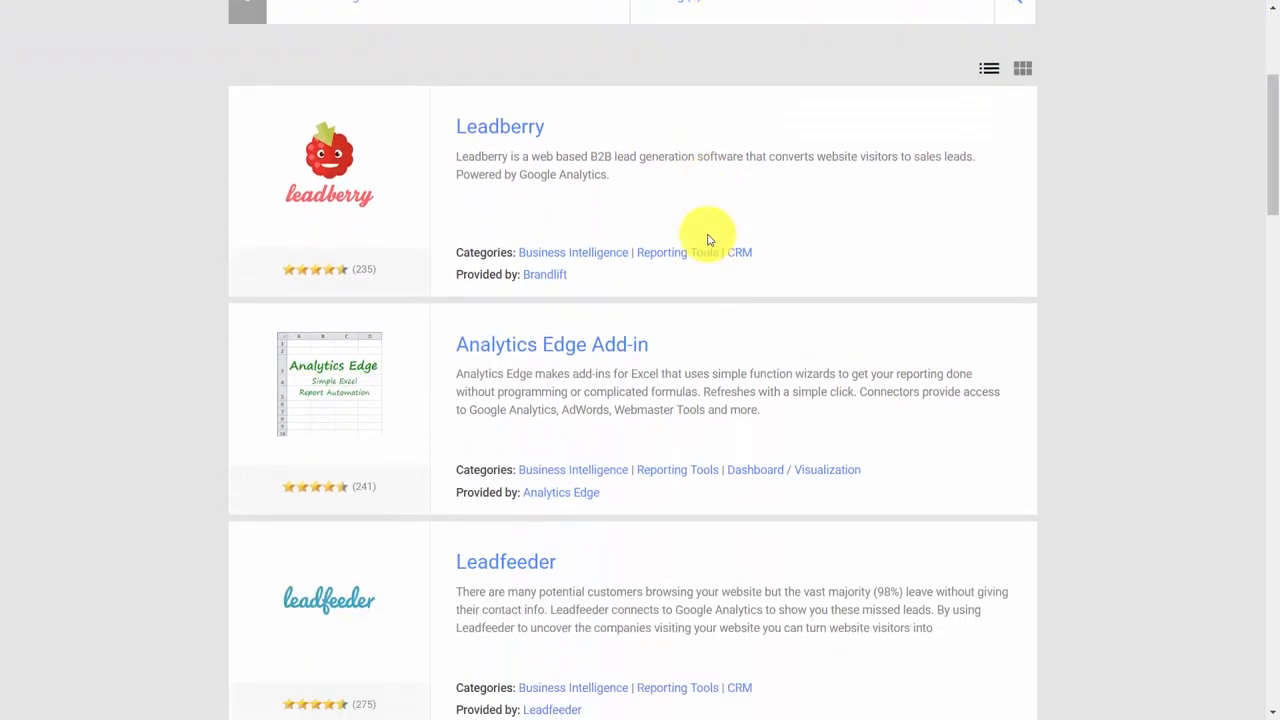
pyautogui.scroll(-8, 707, 240)
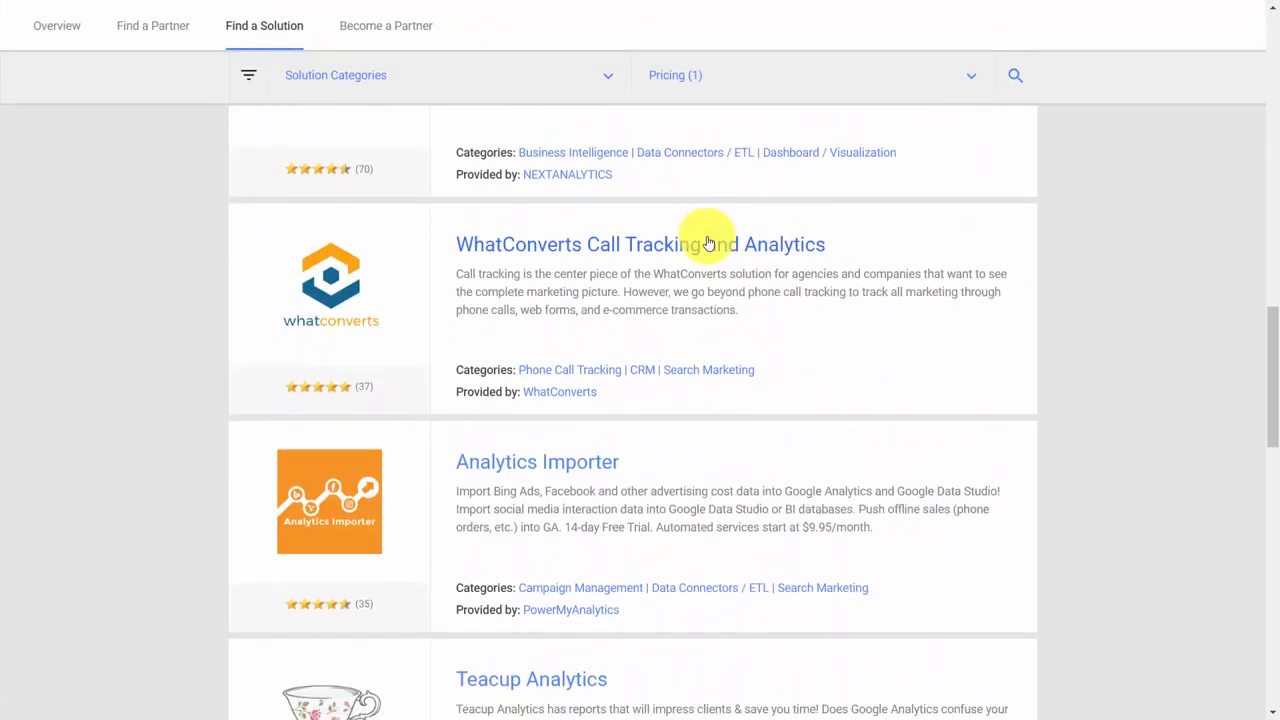
pyautogui.scroll(7, 705, 238)
pyautogui.scroll(7, 707, 240)
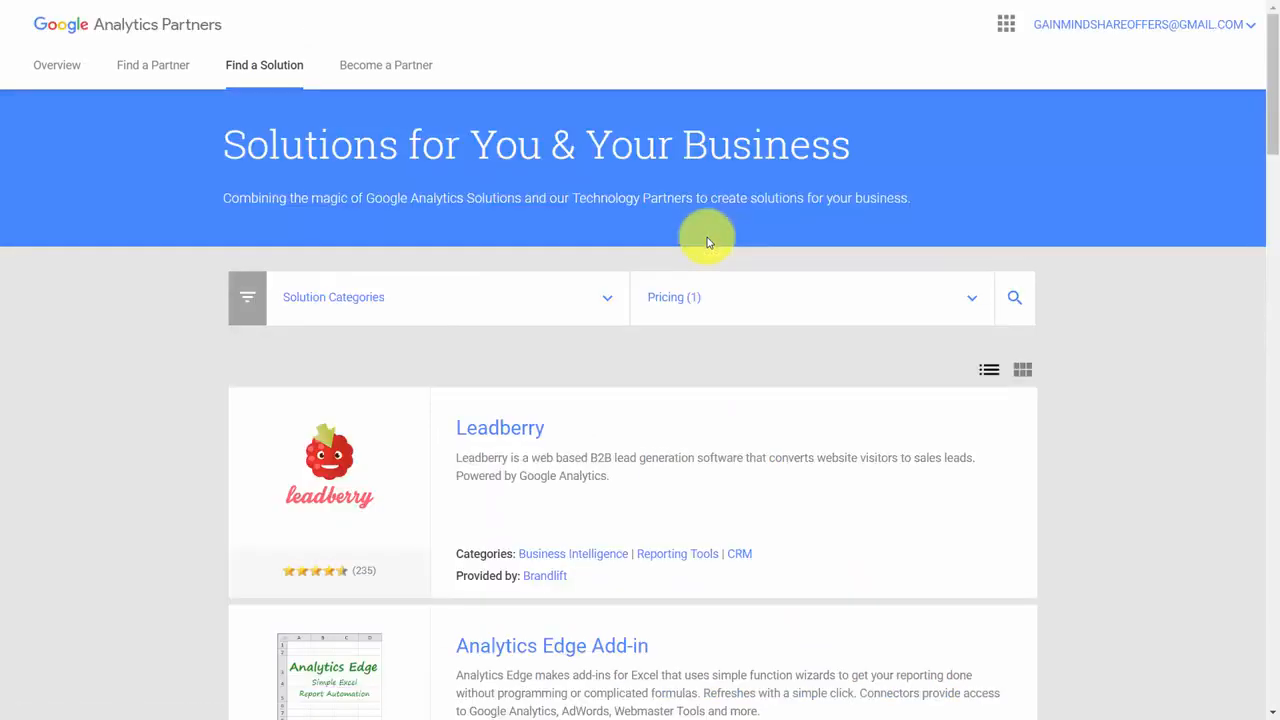
# Step: Add the Ecommerce solution category to the filters and look through the matching solutions
pyautogui.click(611, 299)
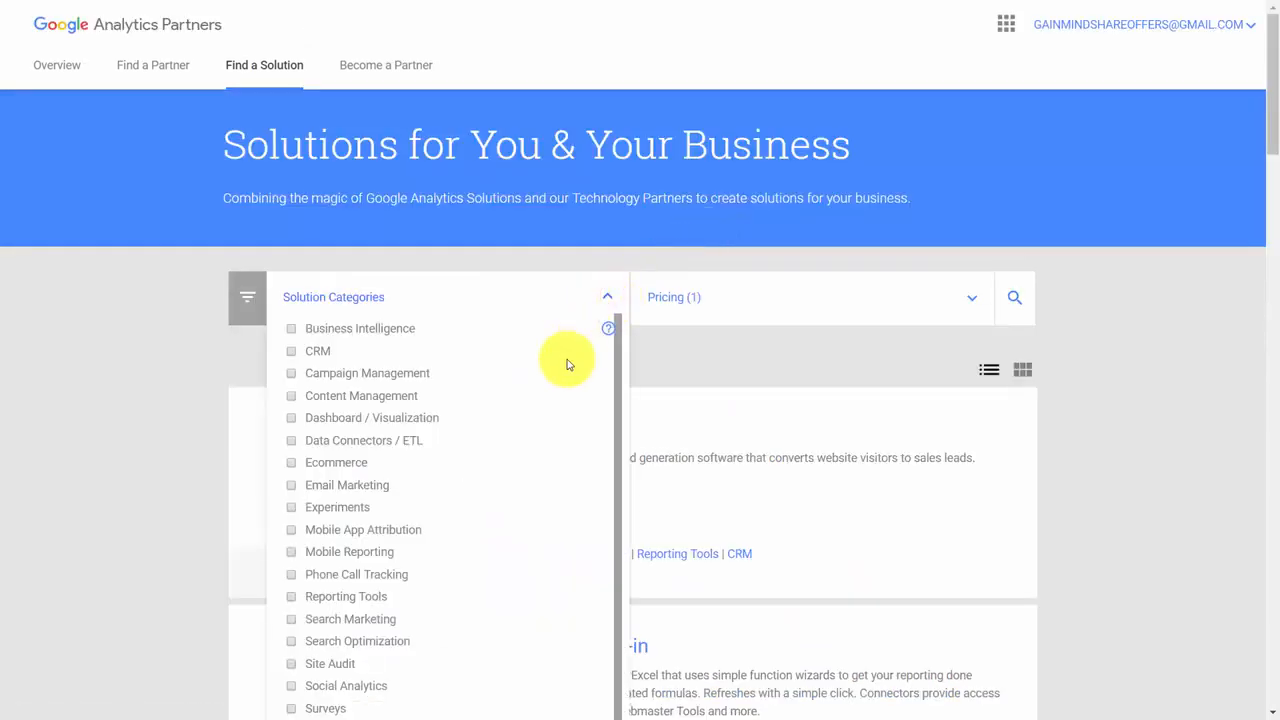
pyautogui.click(290, 464)
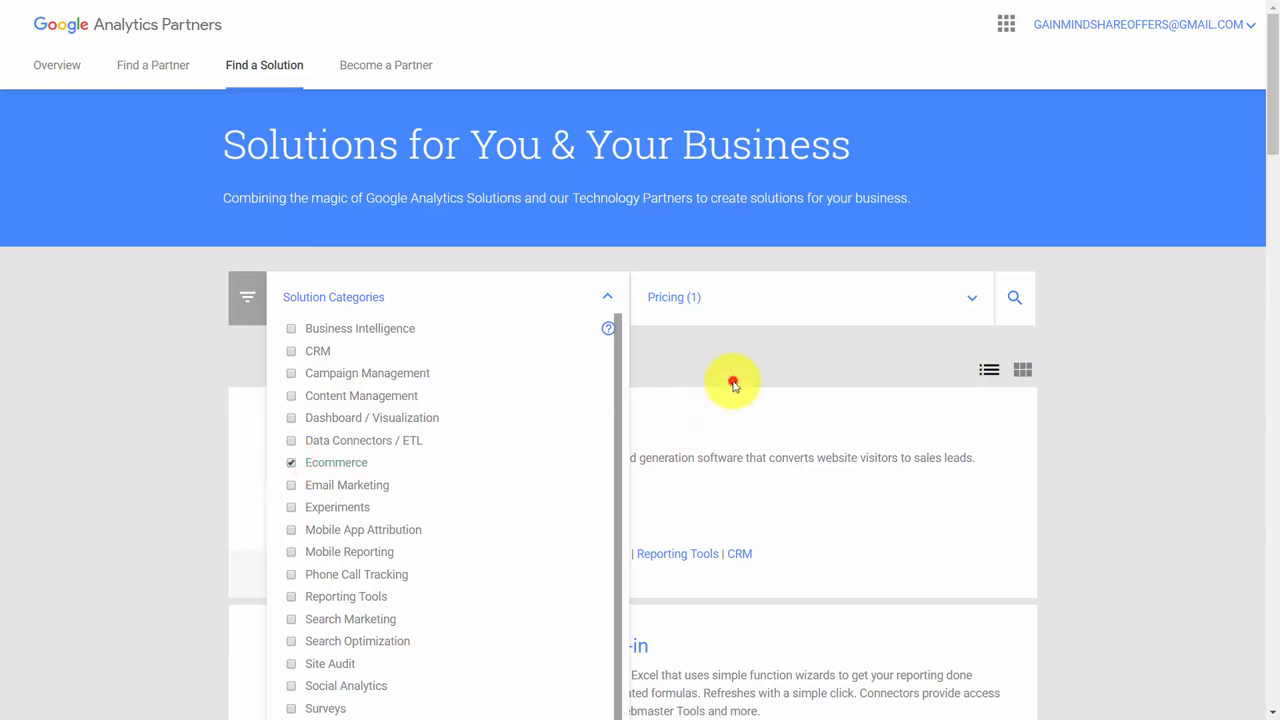
pyautogui.scroll(-1, 1160, 340)
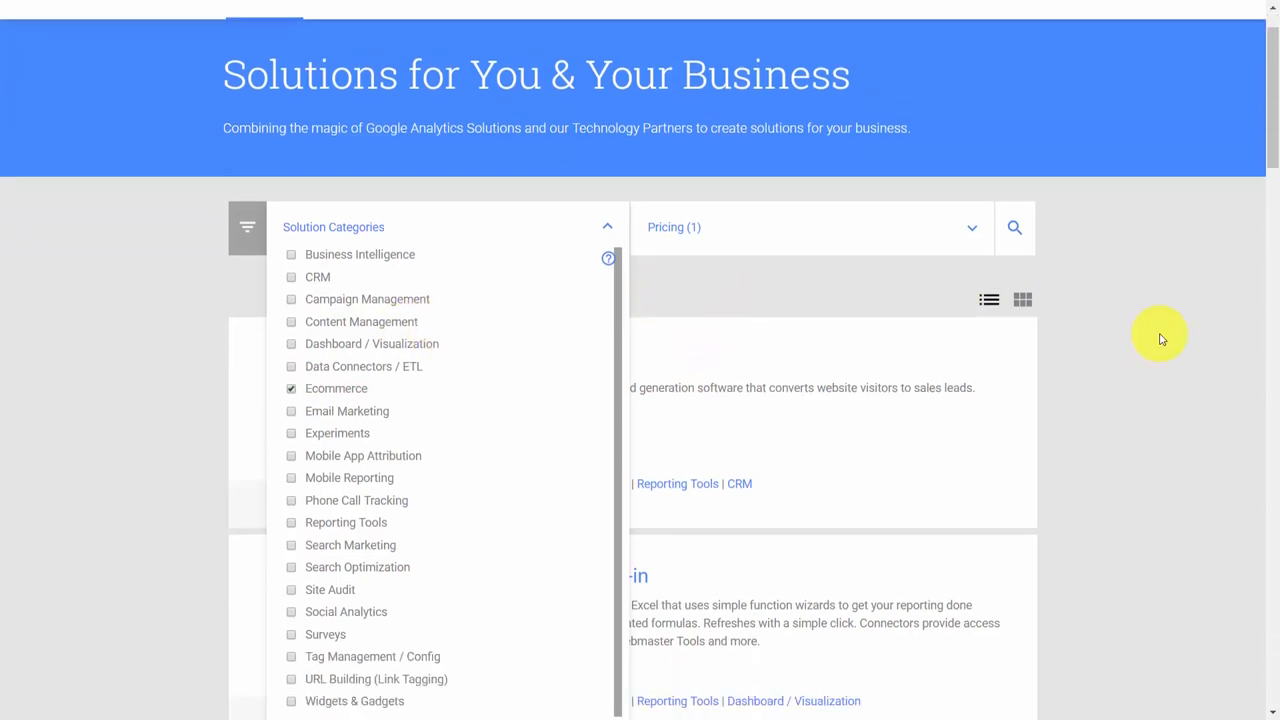
pyautogui.scroll(-3, 1160, 340)
pyautogui.click(452, 408)
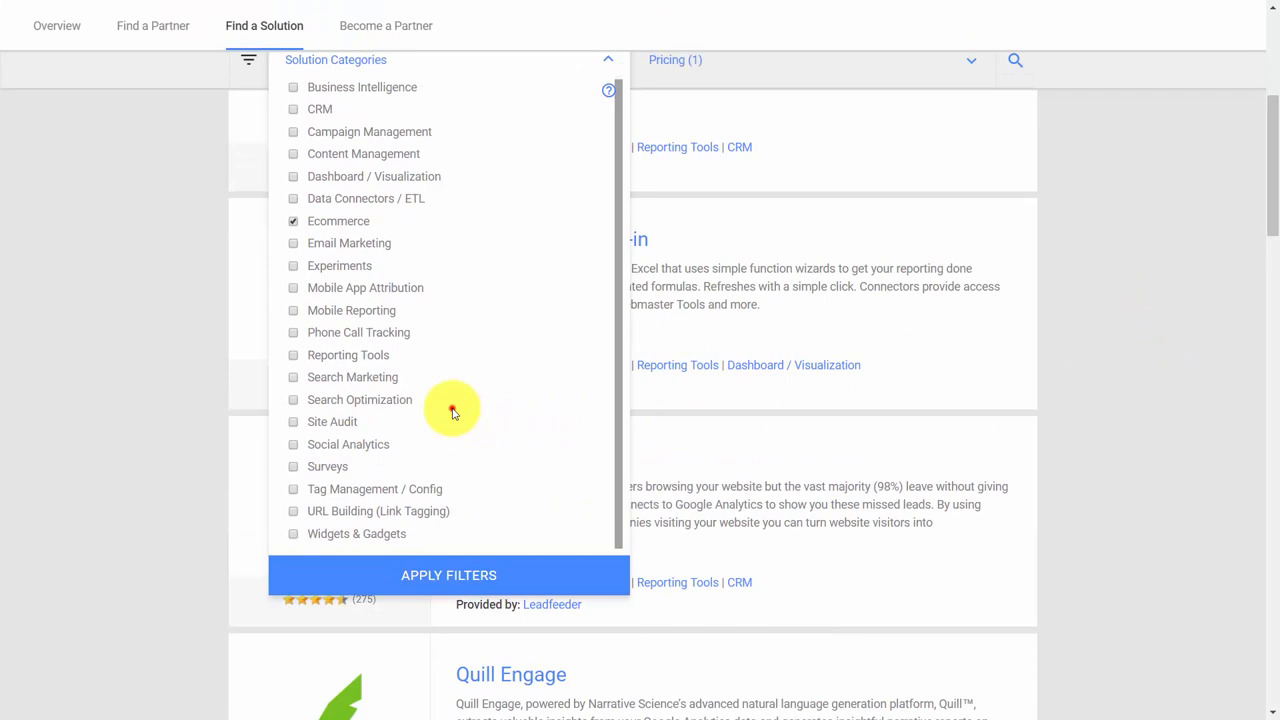
pyautogui.click(468, 578)
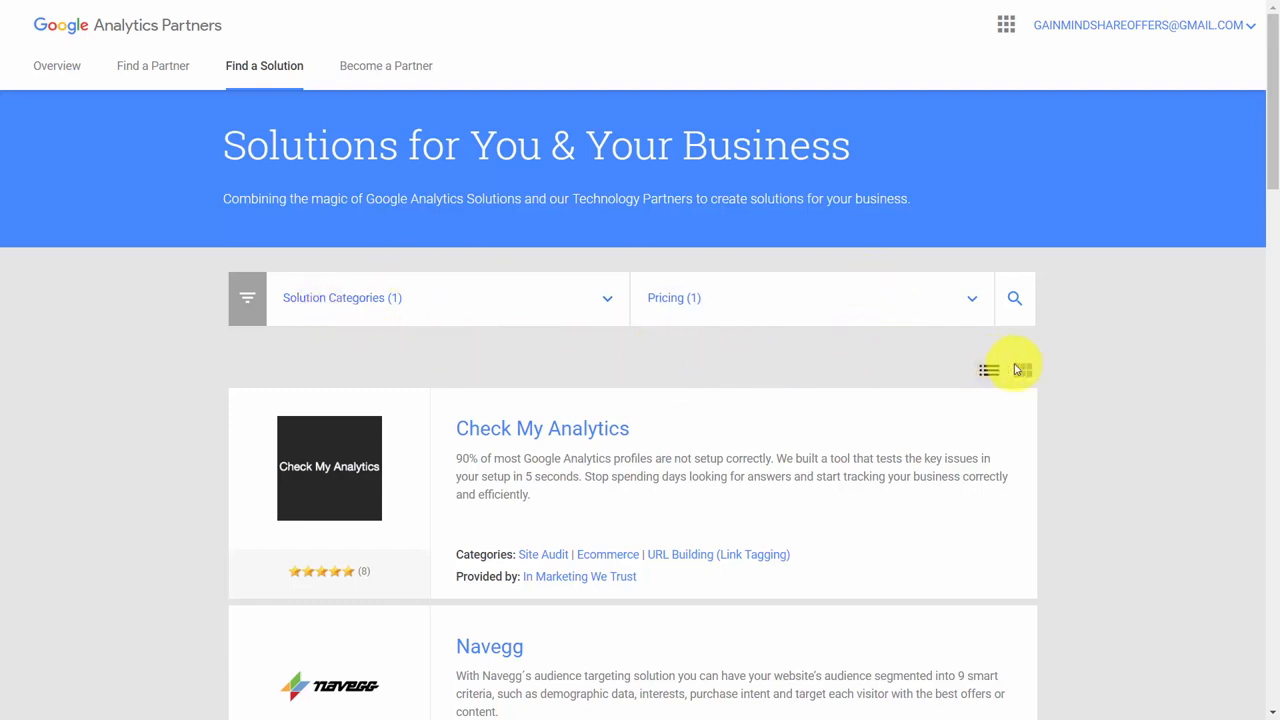
pyautogui.scroll(-2, 1112, 390)
pyautogui.scroll(-5, 1110, 390)
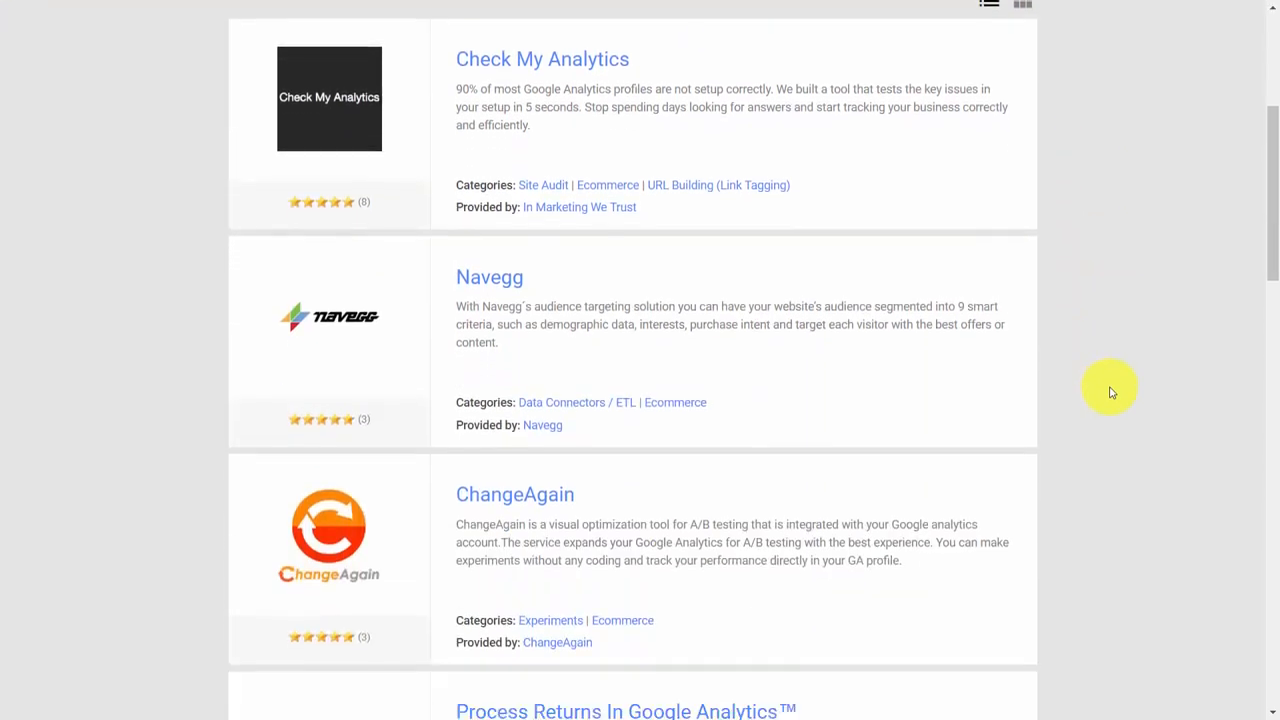
# Step: Replace the Ecommerce category filter with Social Analytics, apply it, and look through the matching solutions
pyautogui.scroll(6, 1110, 399)
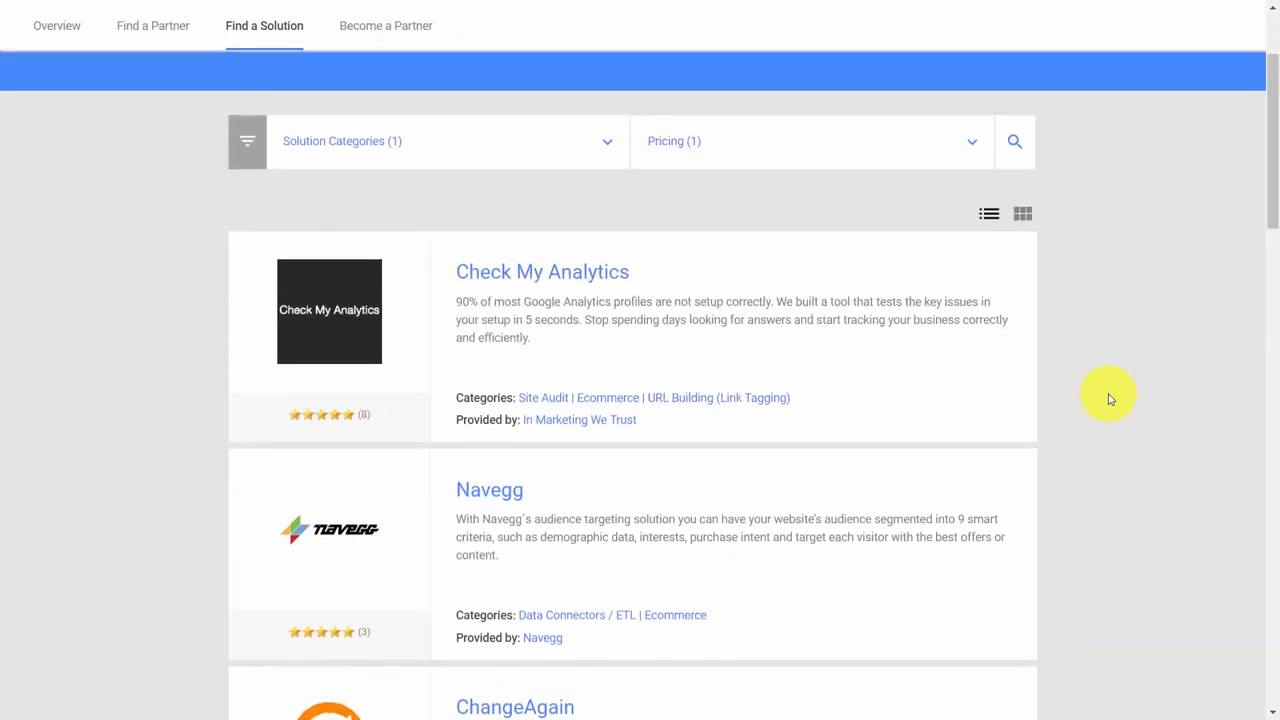
pyautogui.click(602, 145)
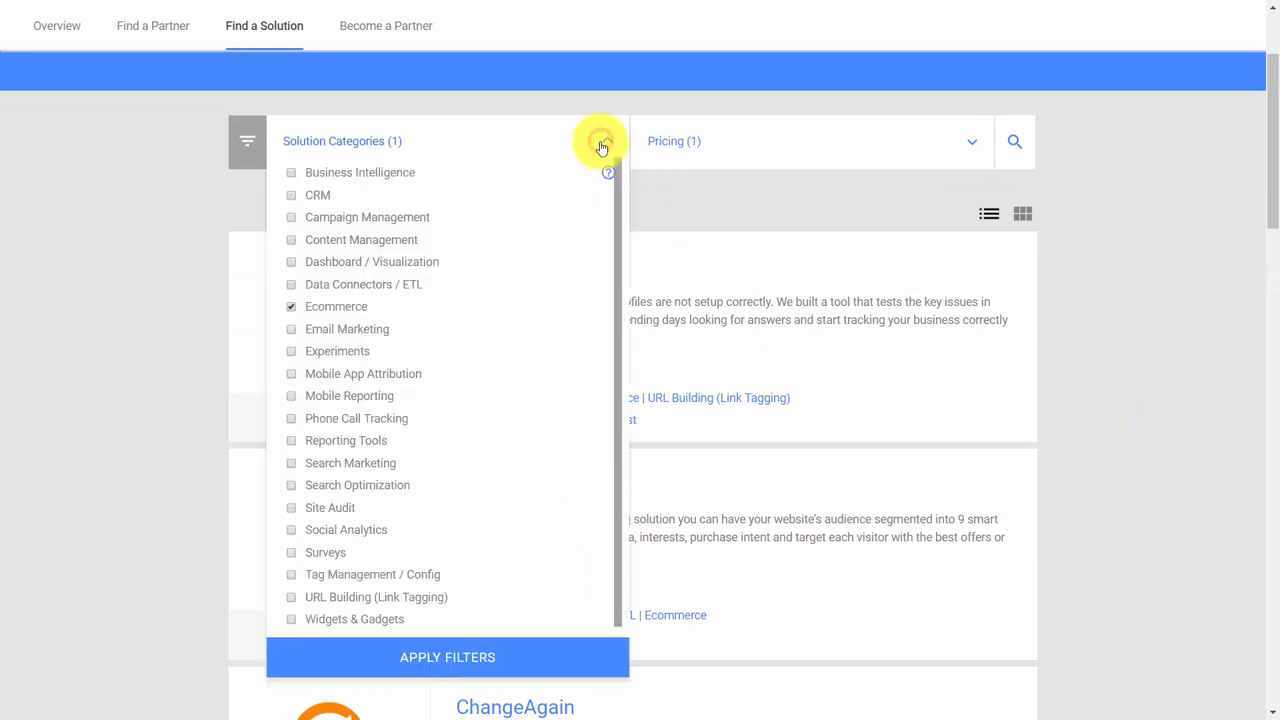
pyautogui.click(291, 306)
pyautogui.scroll(-1, 430, 378)
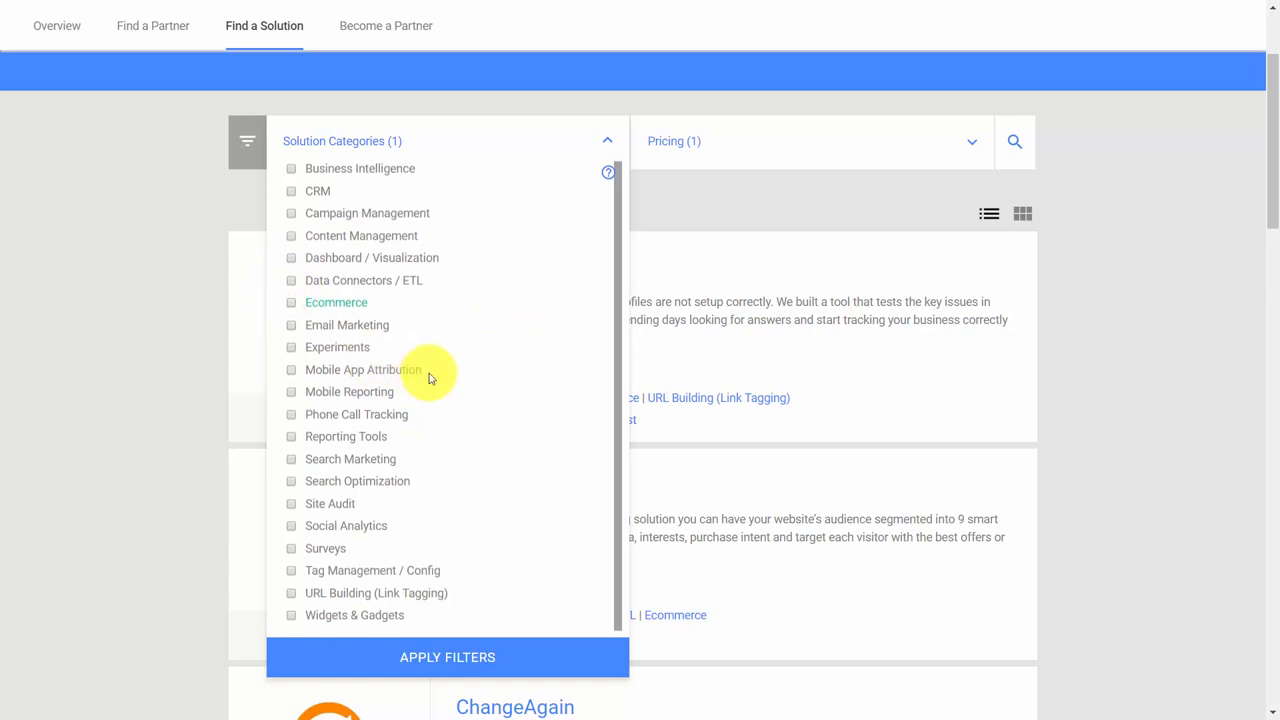
pyautogui.click(295, 527)
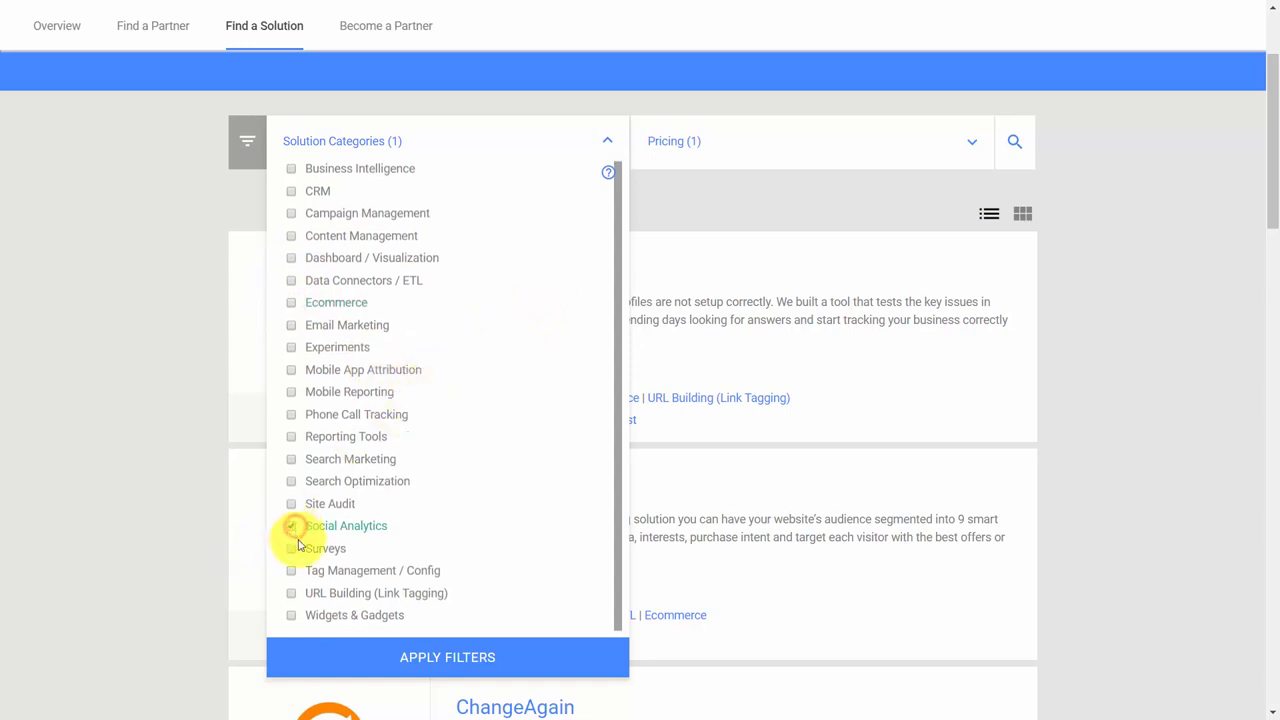
pyautogui.click(420, 657)
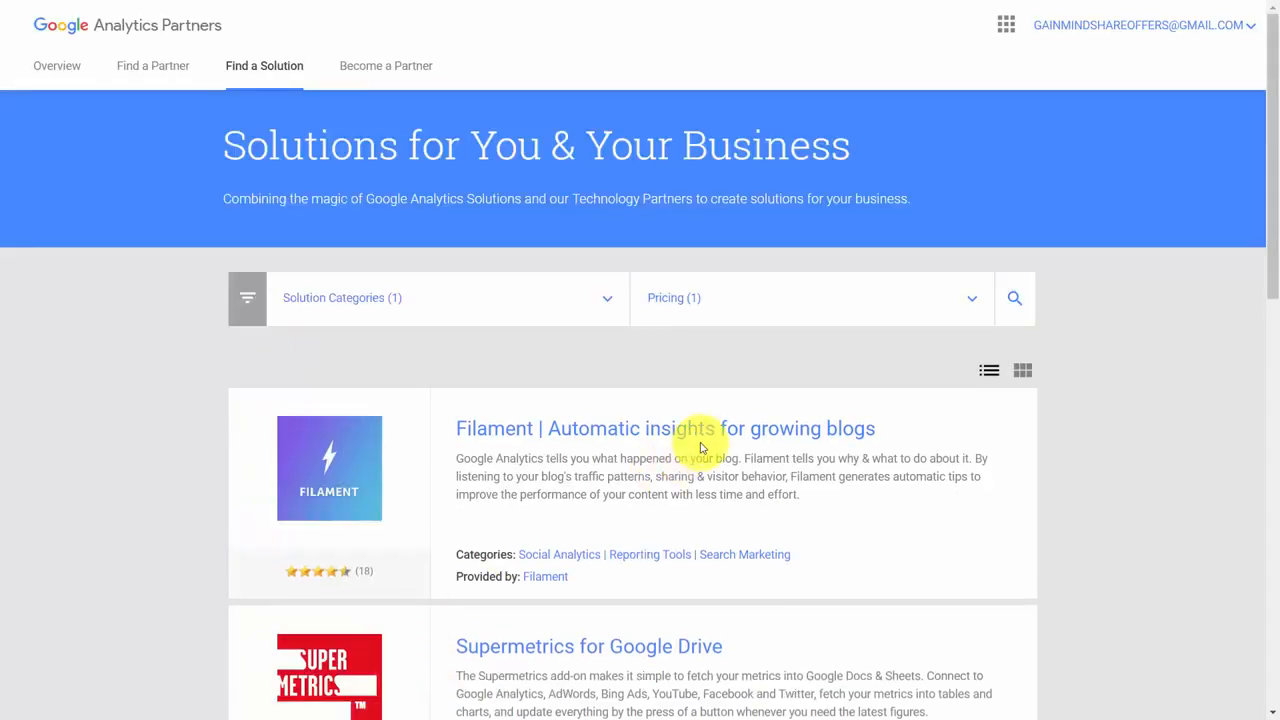
pyautogui.scroll(-2, 705, 435)
pyautogui.scroll(-2, 491, 508)
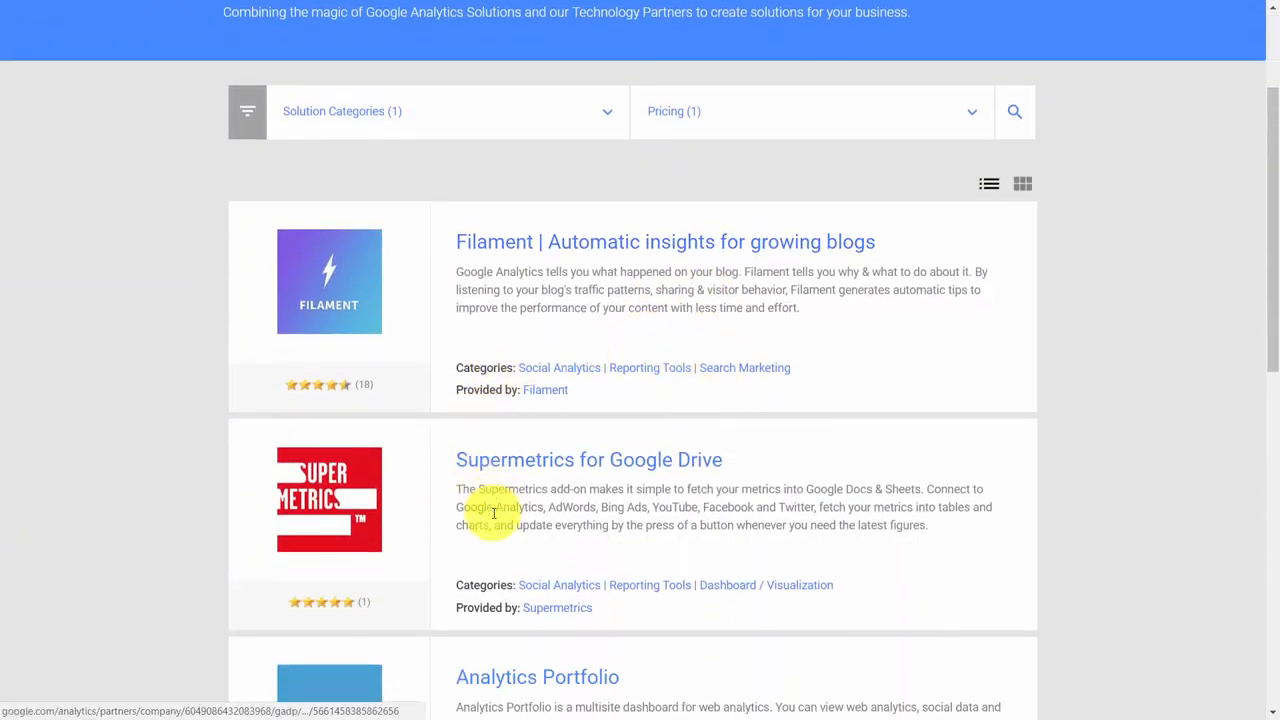
pyautogui.scroll(2, 614, 457)
pyautogui.scroll(2, 621, 457)
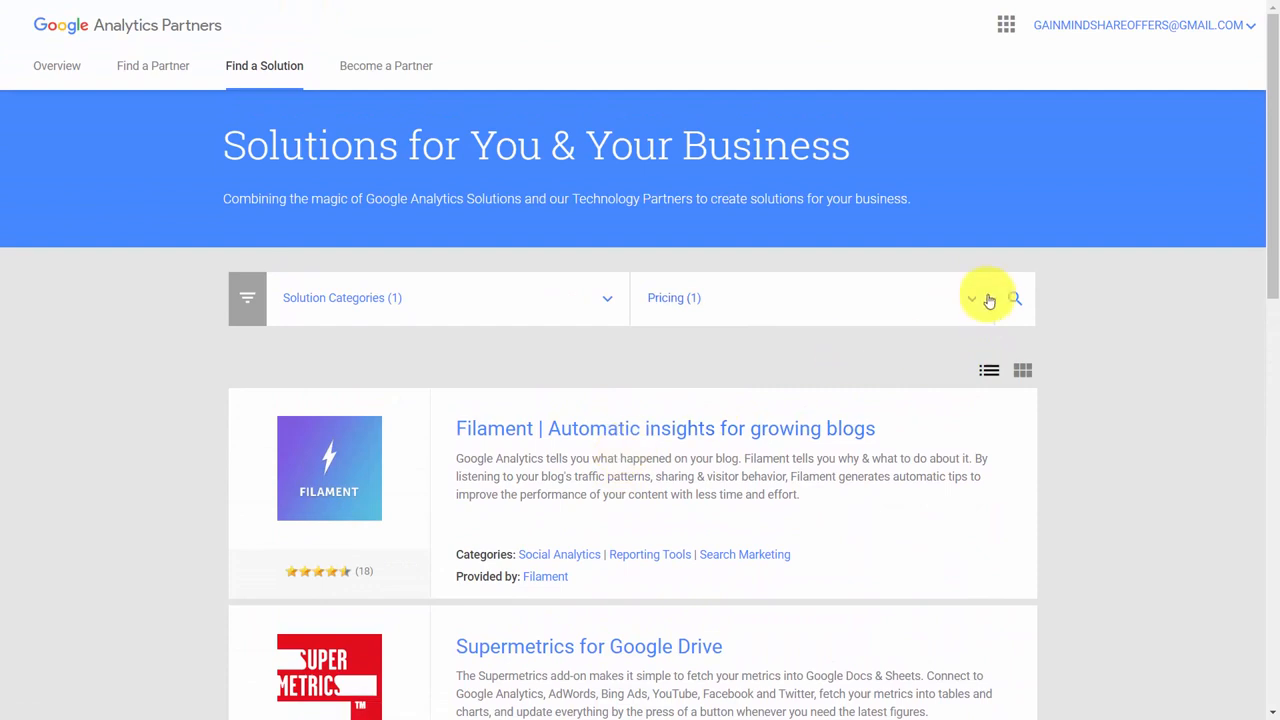
# Step: Switch the solutions' pricing filter from Free to Paid and apply it
pyautogui.click(972, 297)
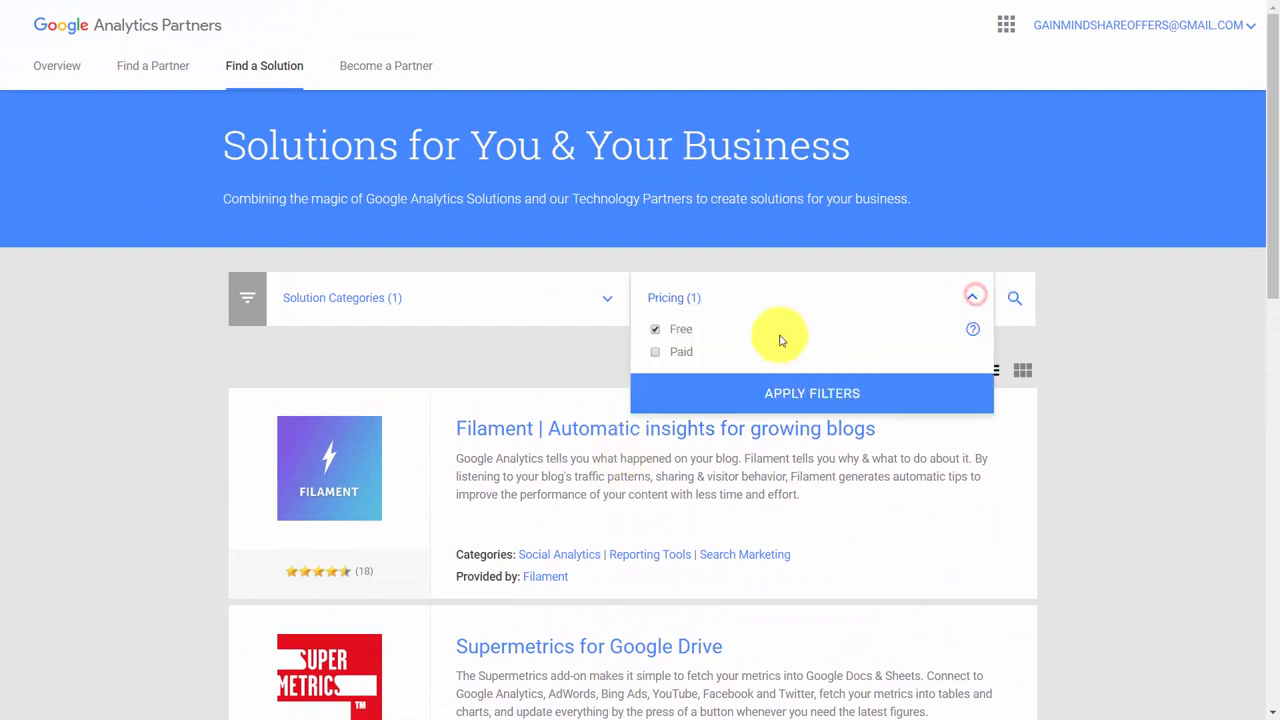
pyautogui.click(655, 329)
pyautogui.click(656, 352)
pyautogui.click(790, 393)
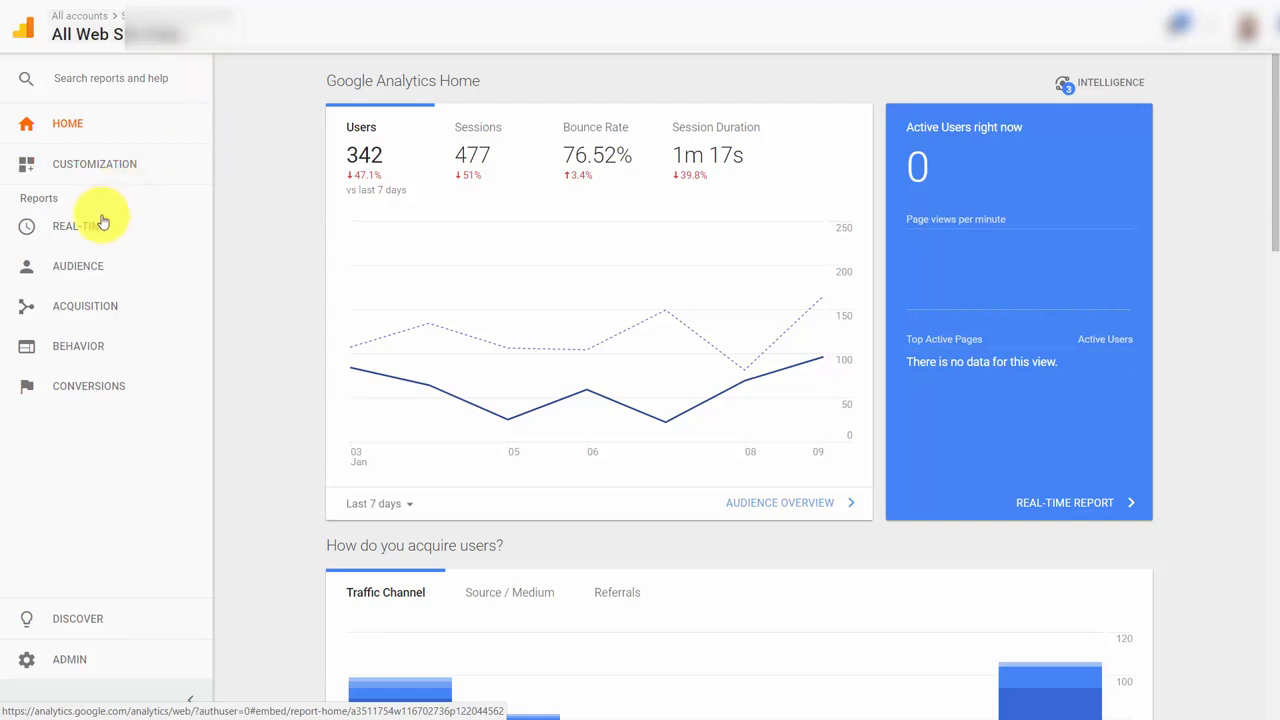
# Step: Open the Audience Overview report in Google Analytics and set its date range to Nov 1, 2017 - Nov 30, 2017
pyautogui.click(88, 272)
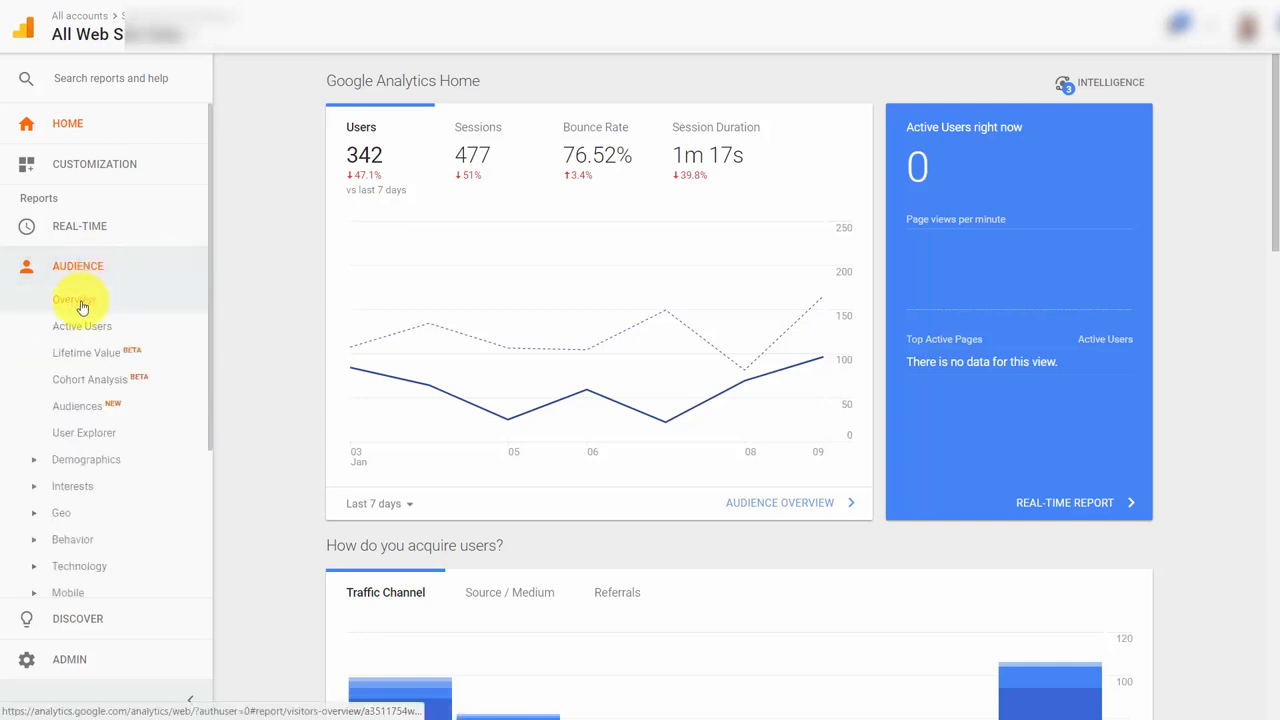
pyautogui.click(82, 307)
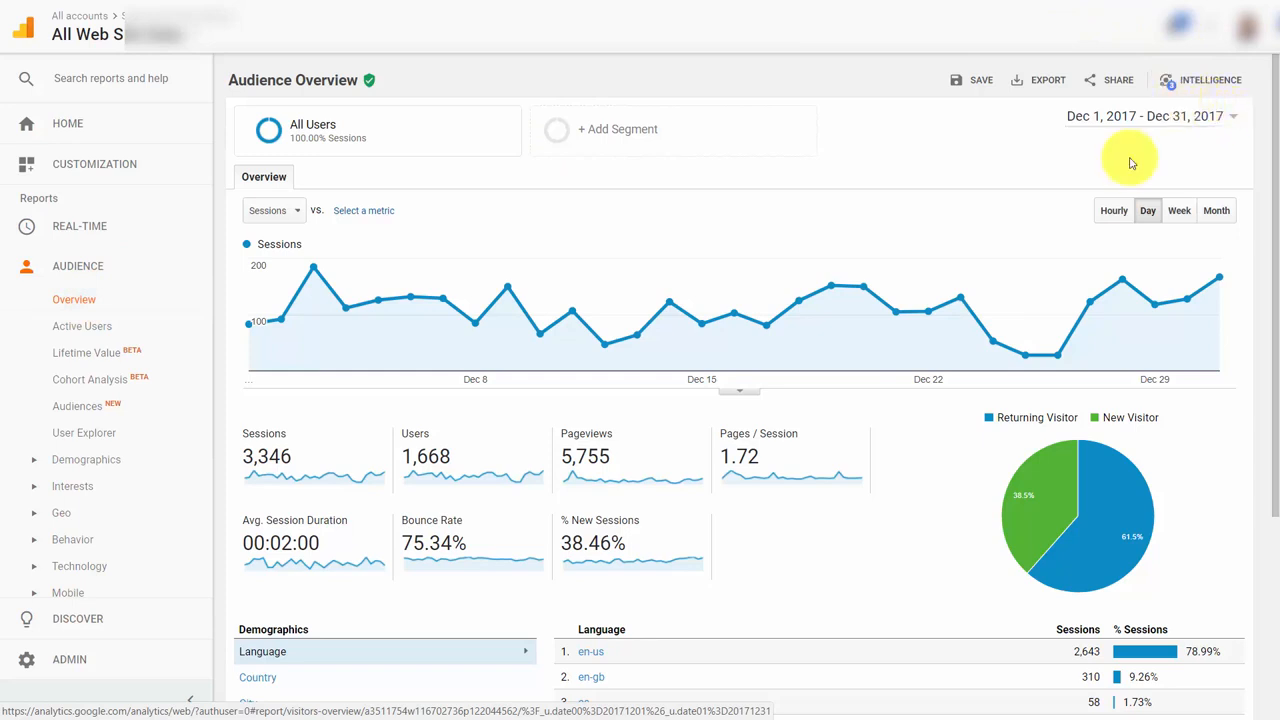
pyautogui.click(1228, 118)
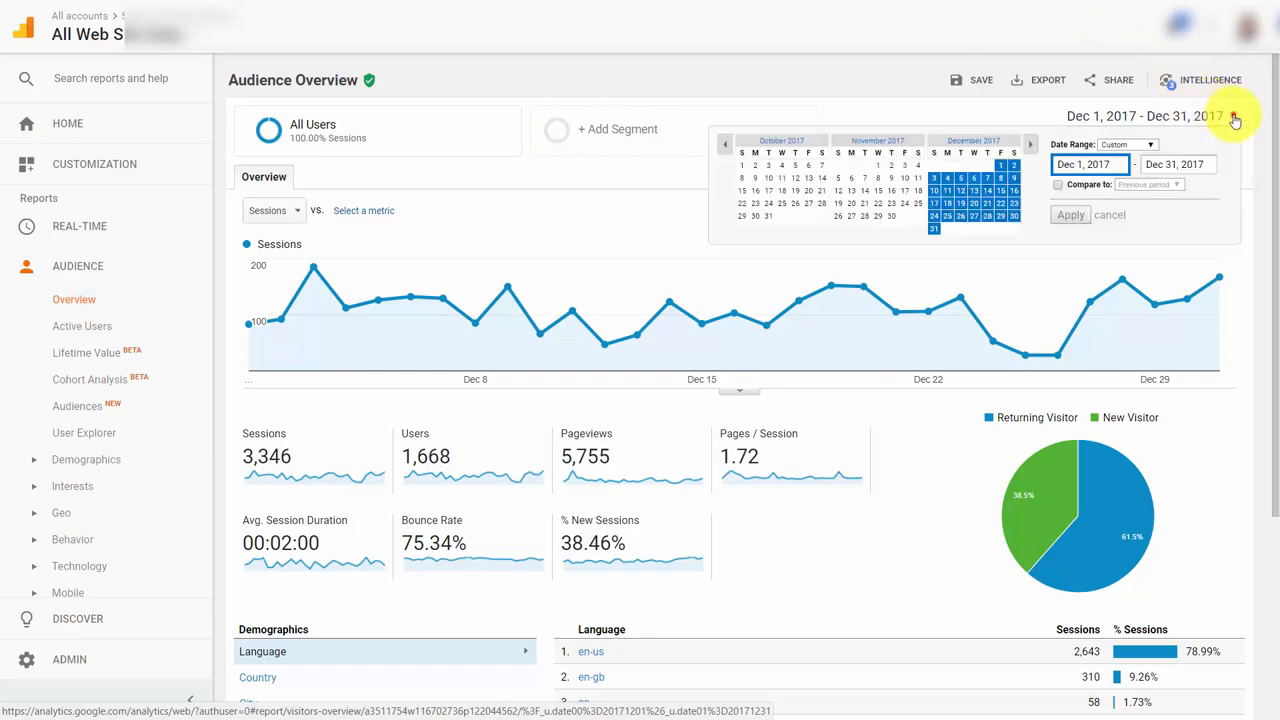
pyautogui.click(878, 165)
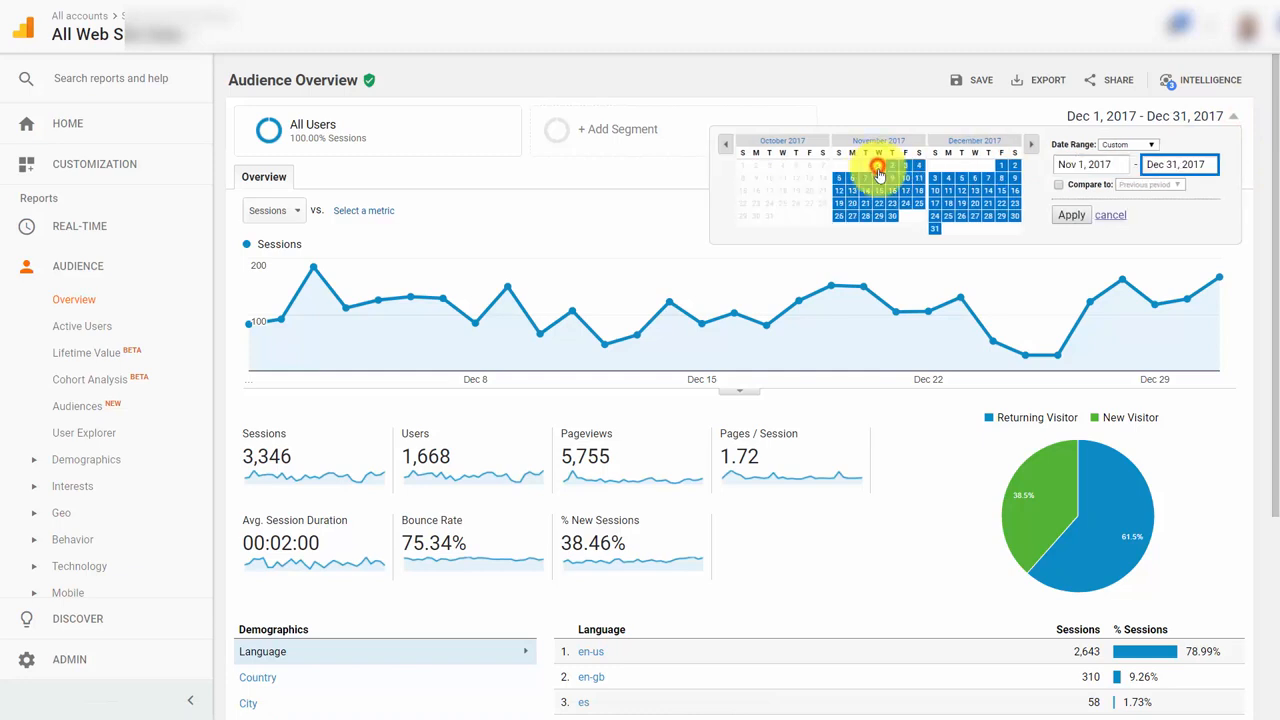
pyautogui.click(892, 220)
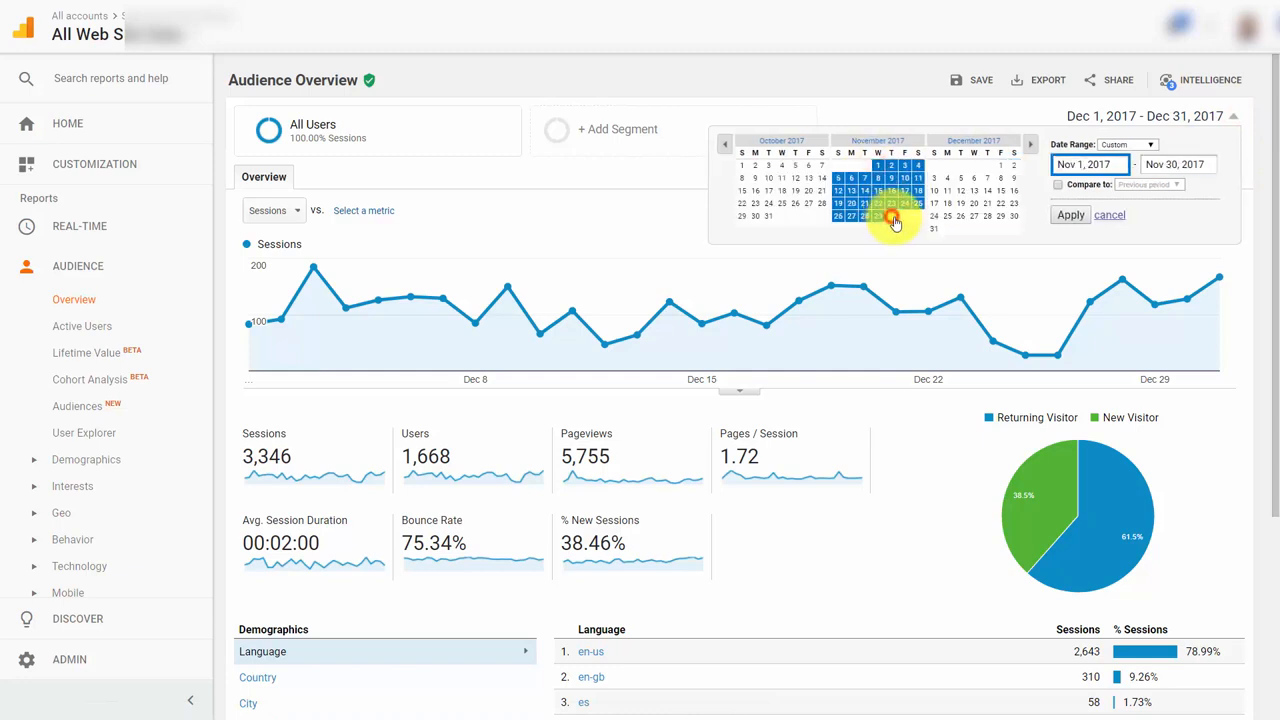
pyautogui.click(1068, 215)
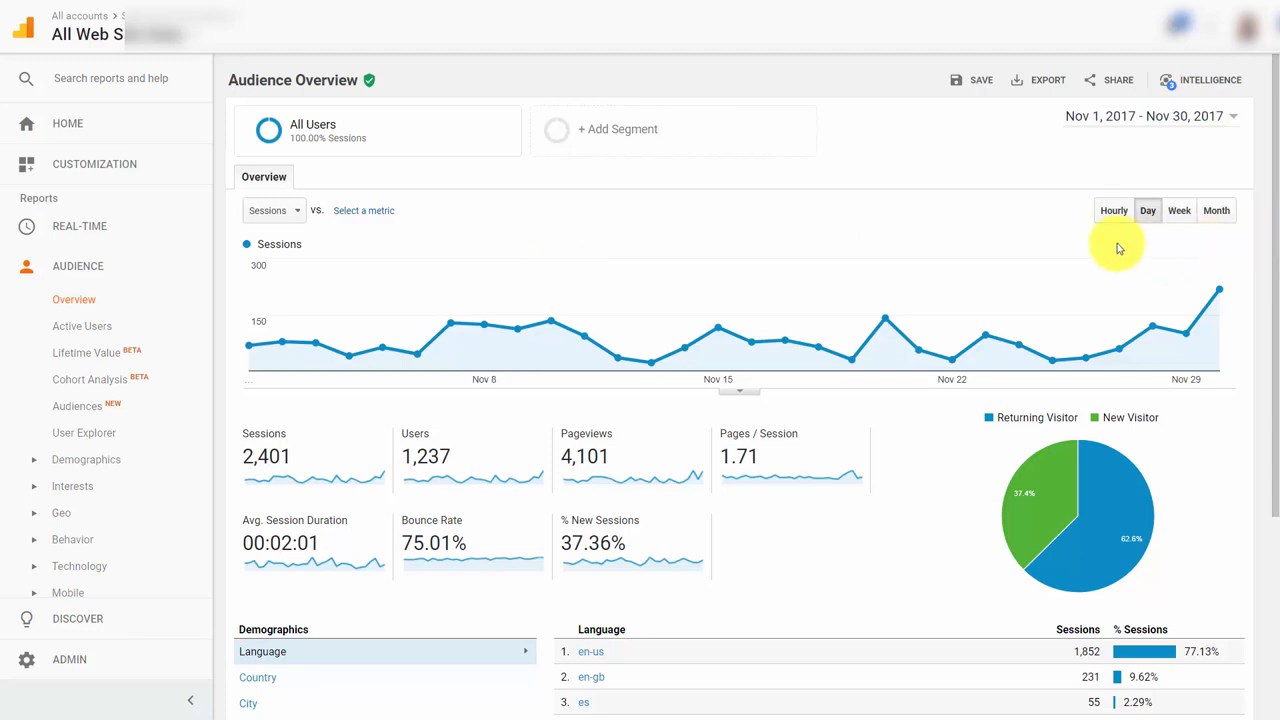
# Step: View the Sessions graph at hourly, daily and weekly intervals and examine the summary metrics beneath it
pyautogui.click(1112, 211)
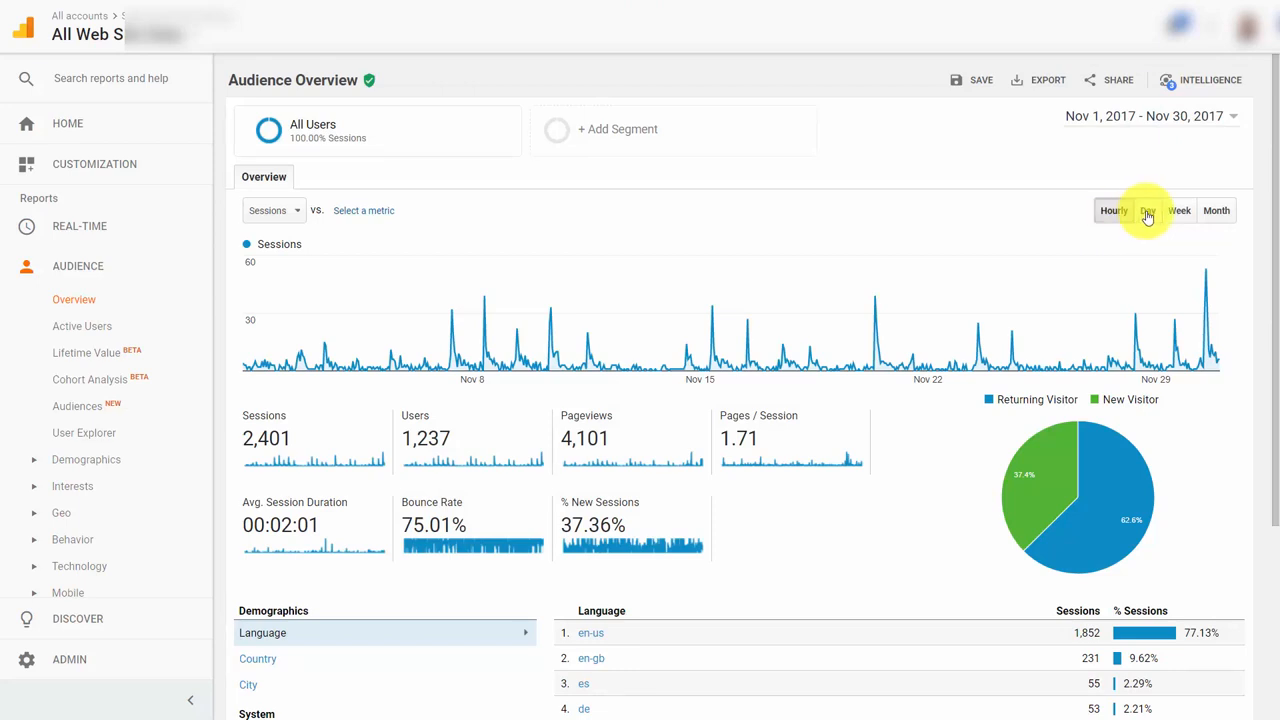
pyautogui.click(1147, 212)
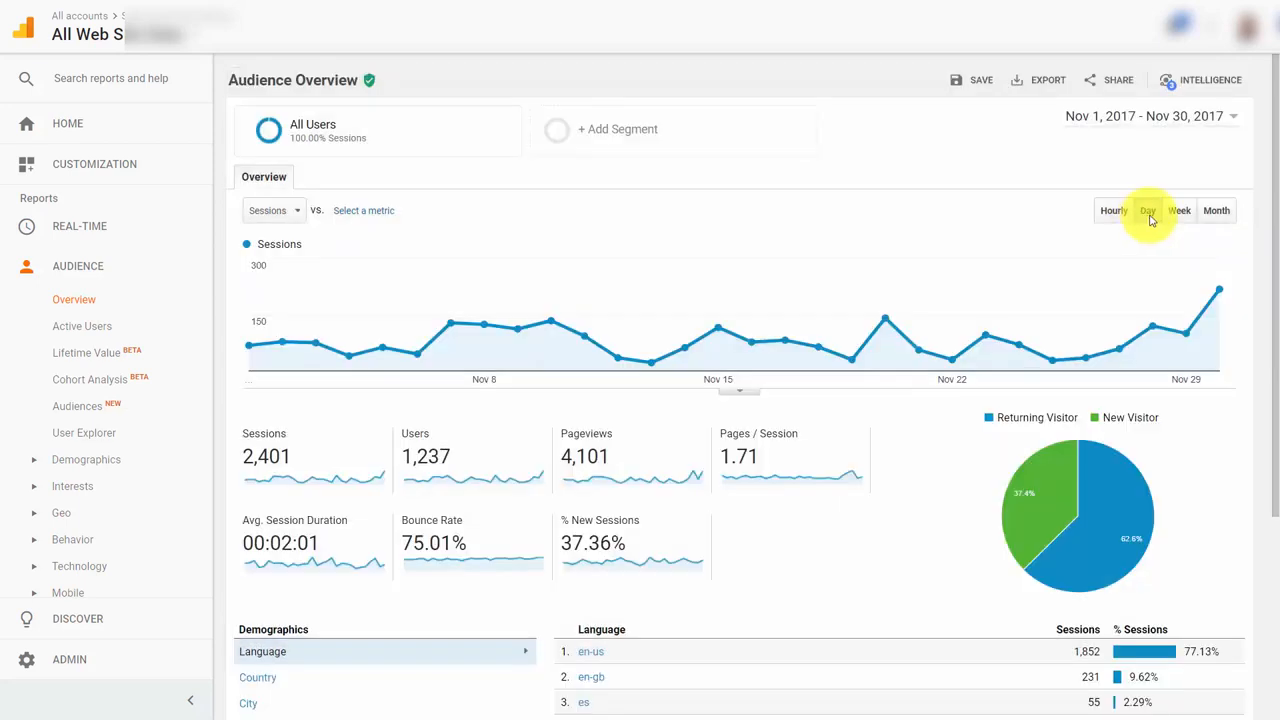
pyautogui.click(1180, 213)
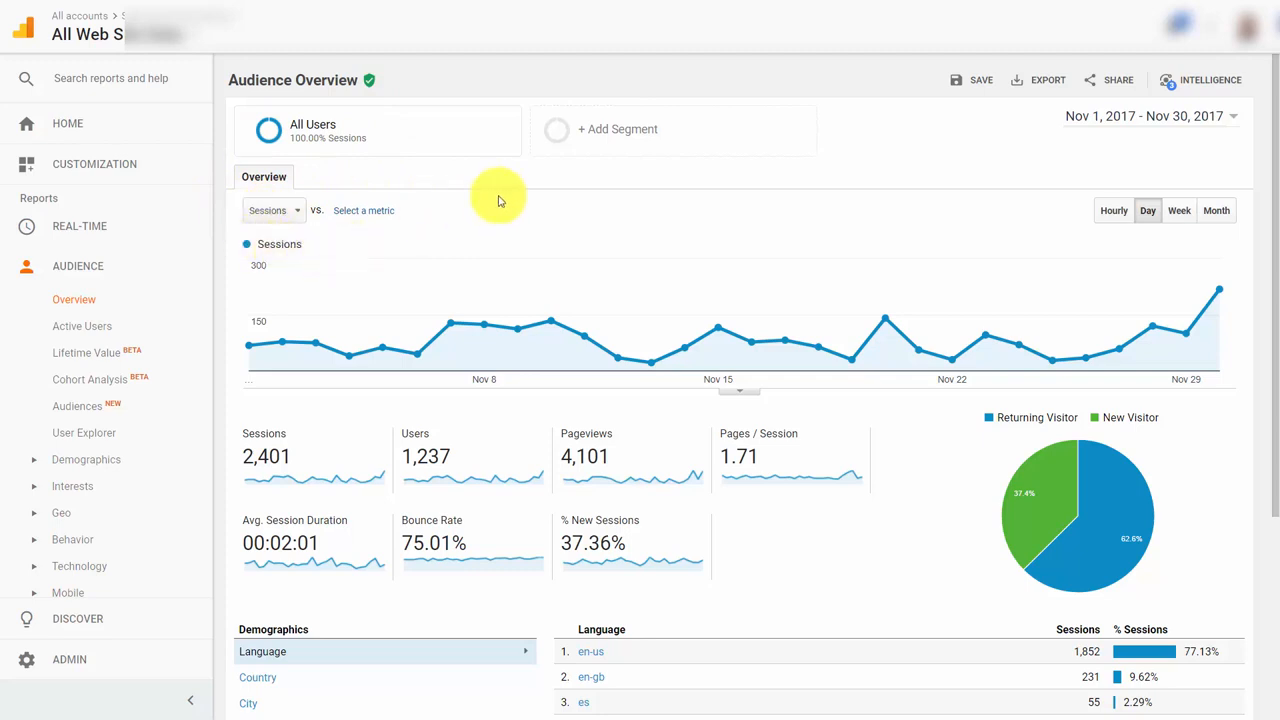
pyautogui.scroll(-2, 464, 181)
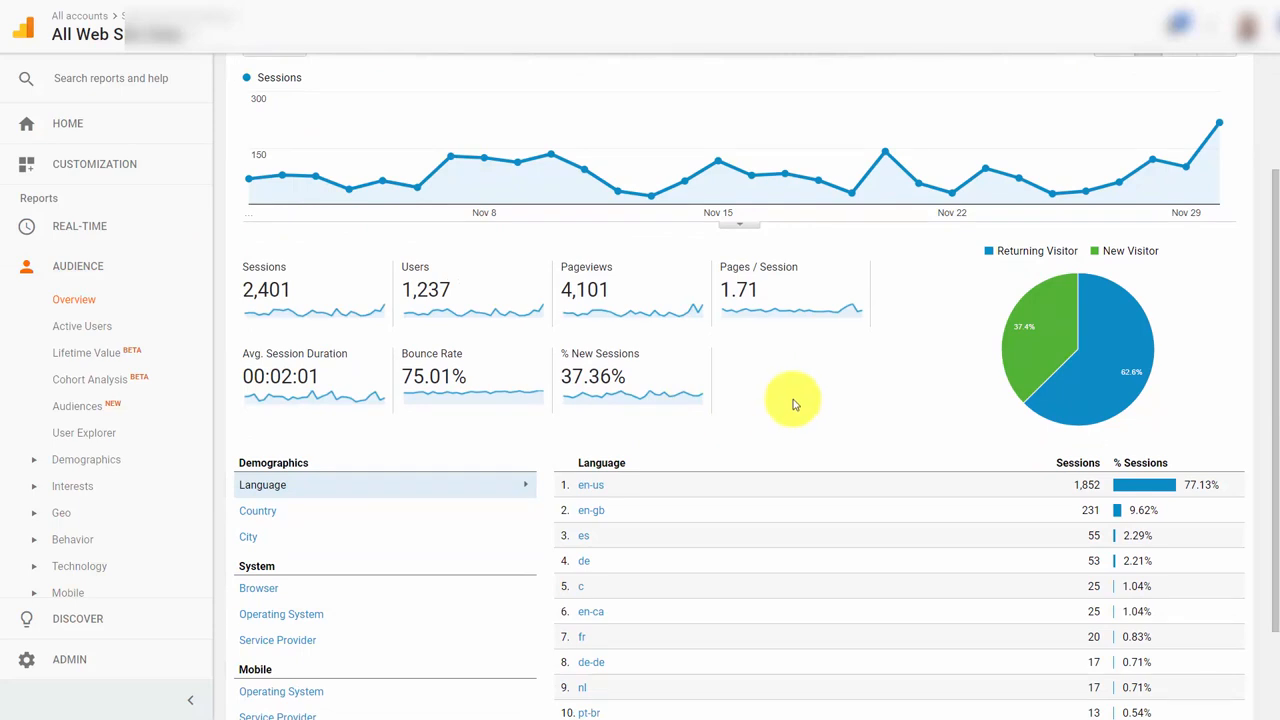
pyautogui.scroll(2, 794, 403)
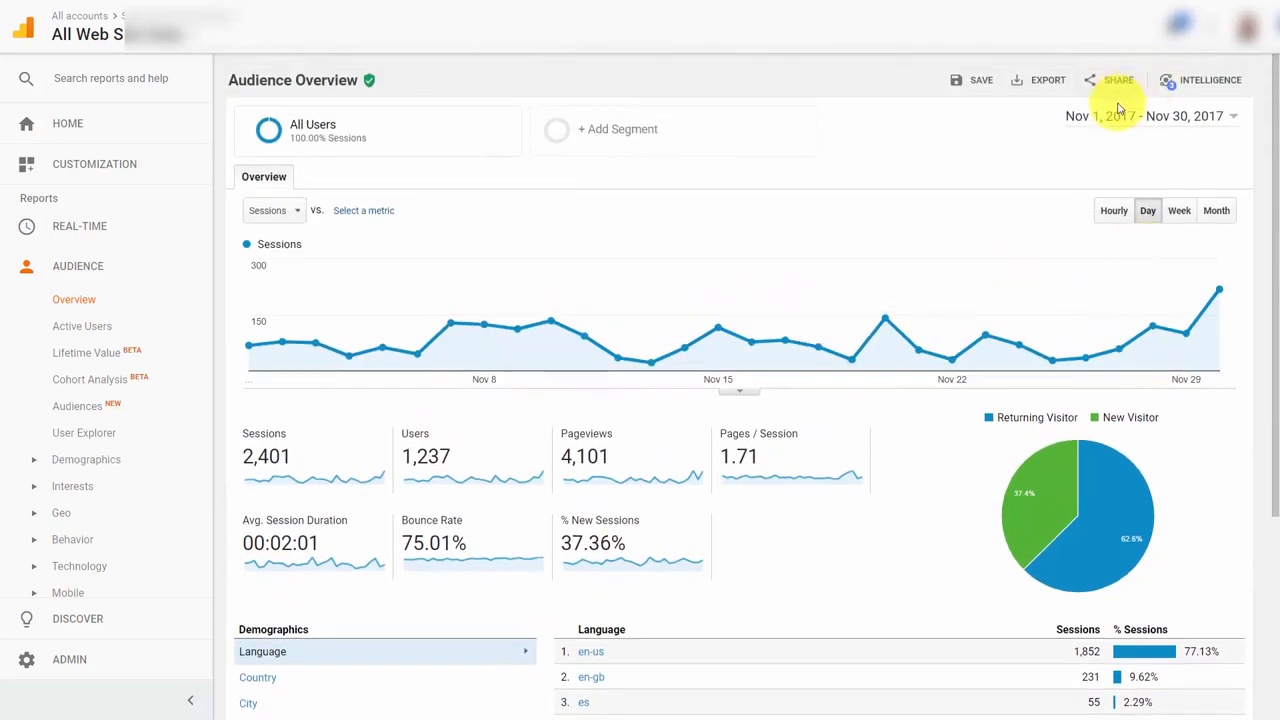
pyautogui.scroll(-1, 603, 237)
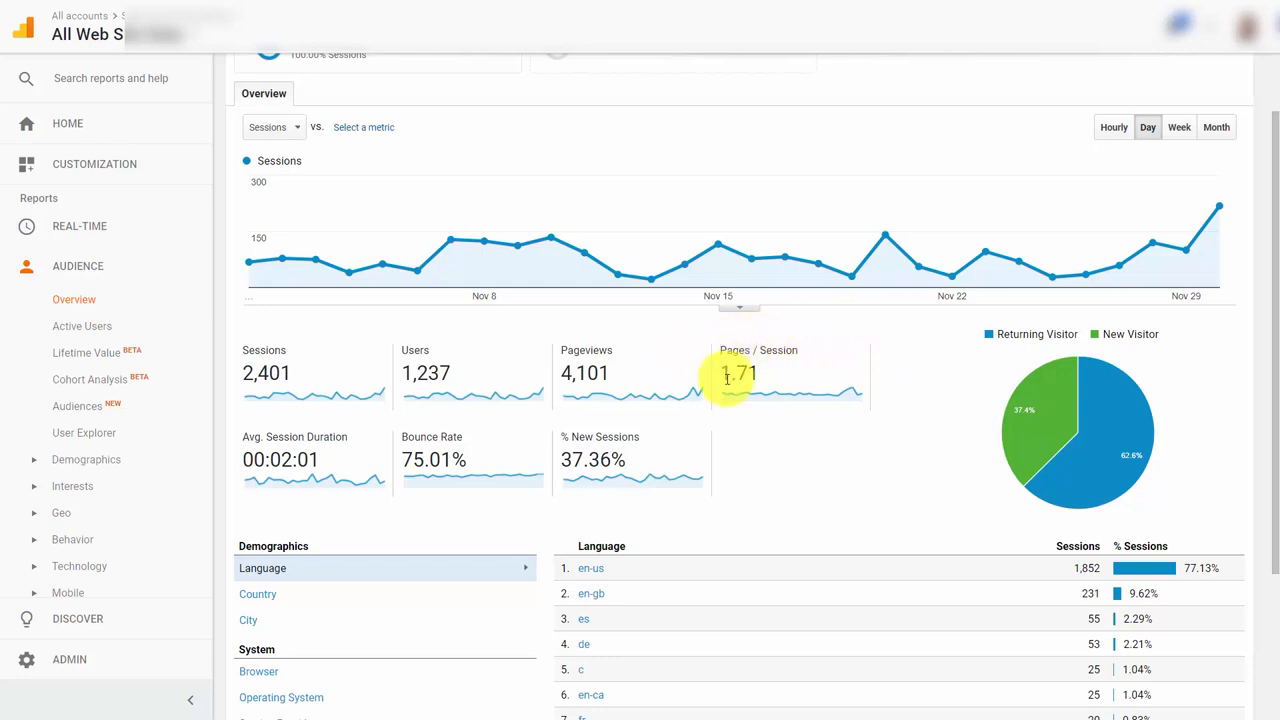
pyautogui.moveTo(728, 349)
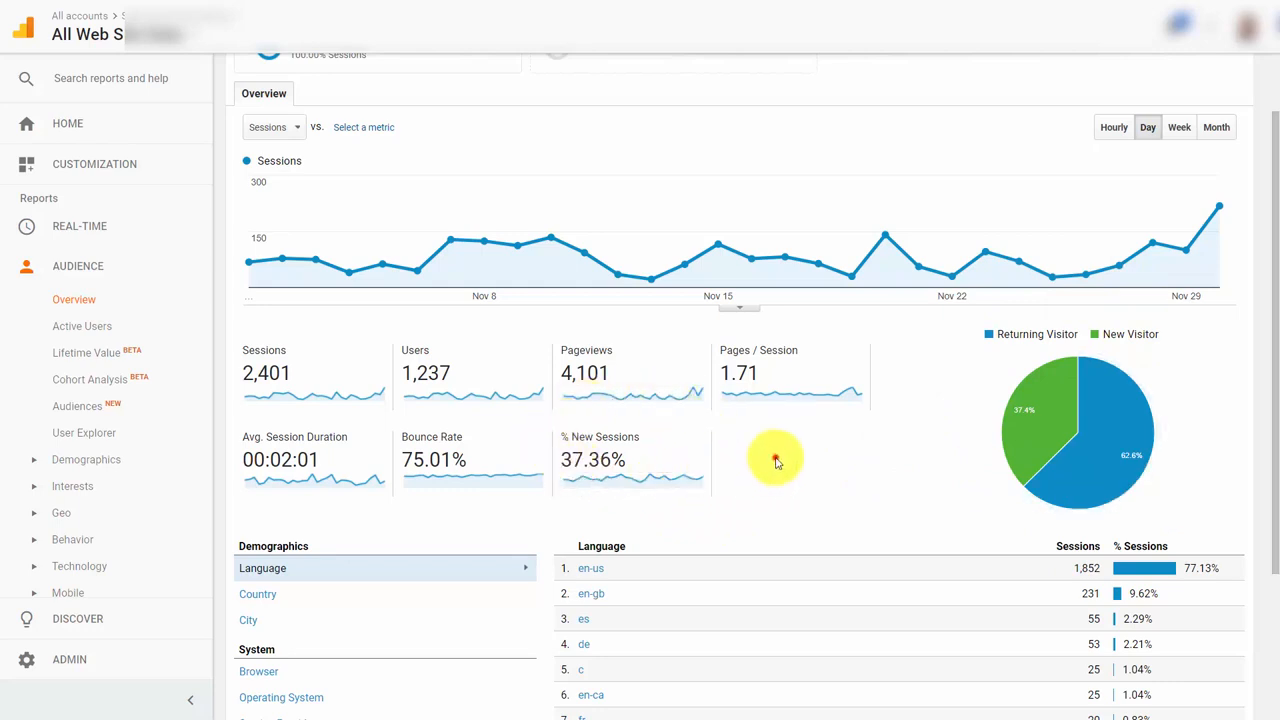
# Step: View the Demographics breakdown of sessions by country and by city
pyautogui.scroll(-4, 775, 462)
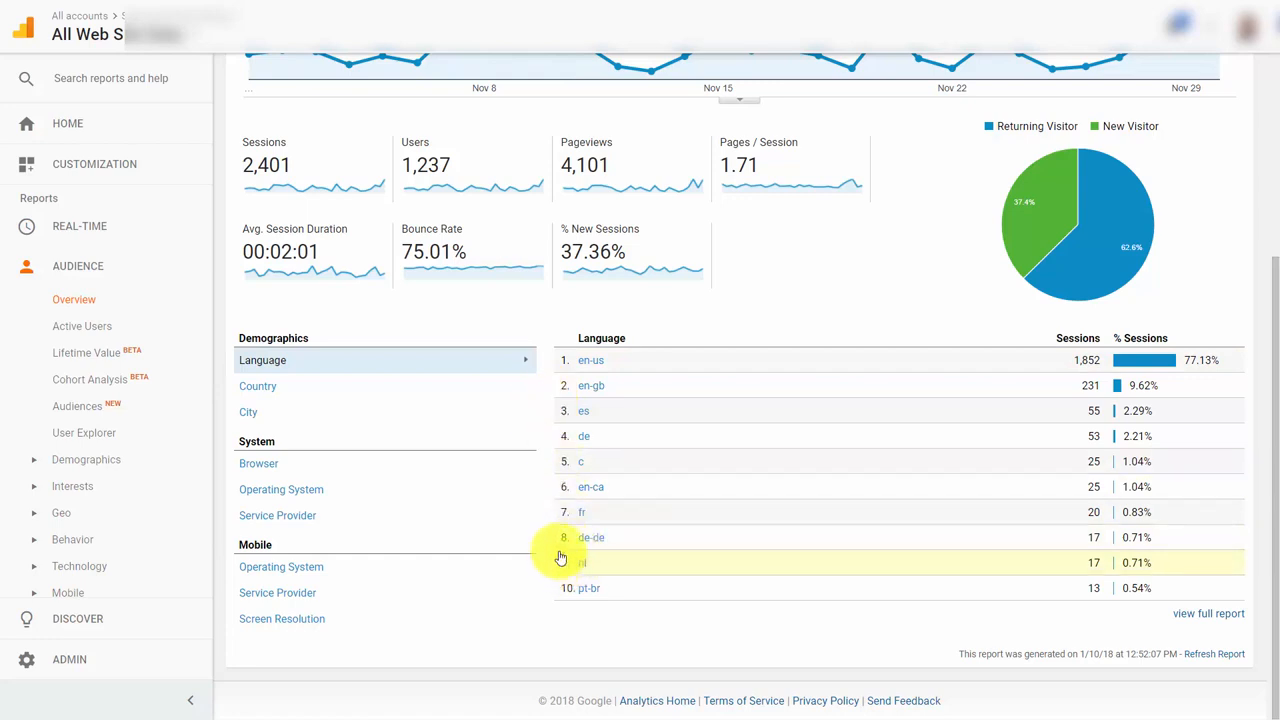
pyautogui.click(259, 388)
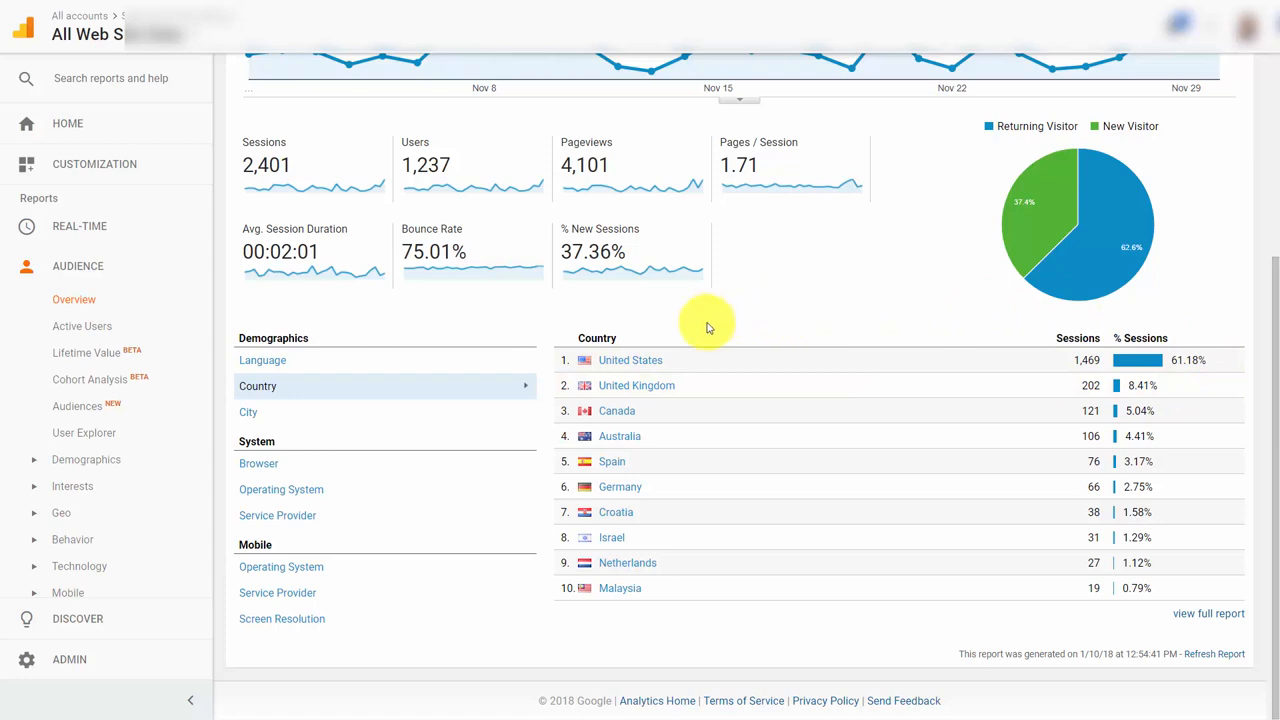
pyautogui.click(251, 418)
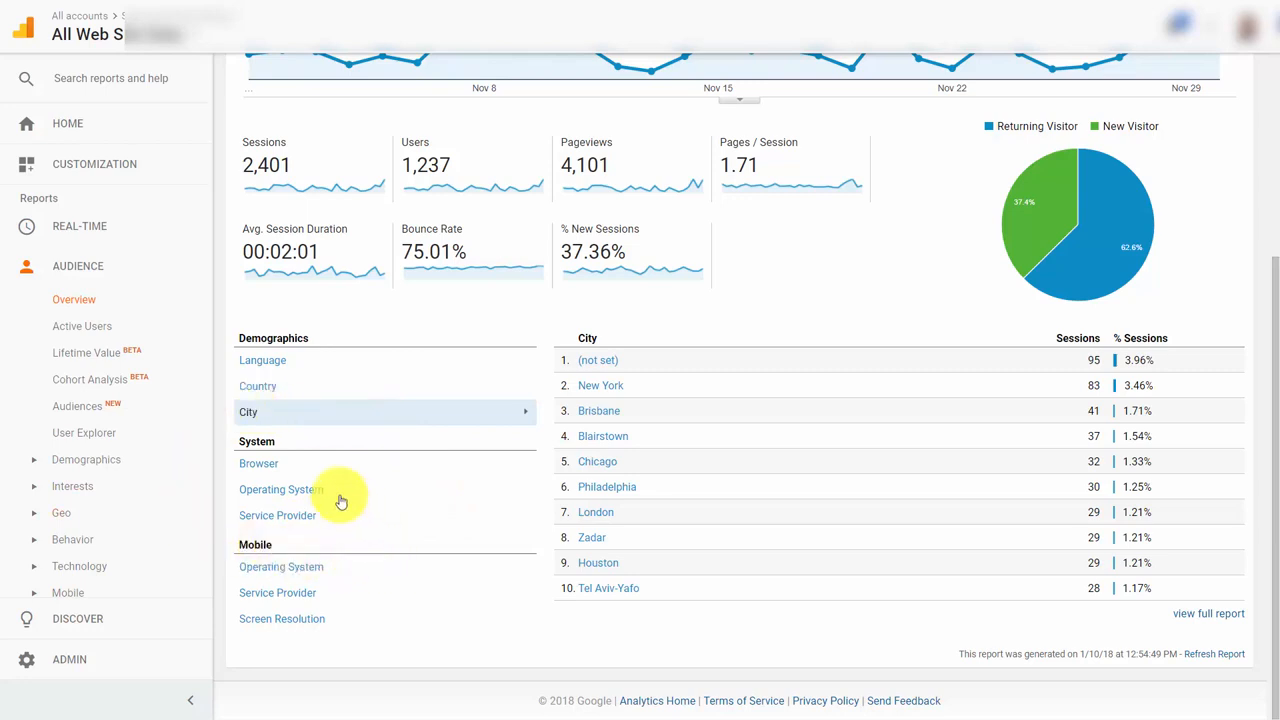
# Step: View the System breakdown of sessions by browser, operating system and service provider
pyautogui.click(274, 463)
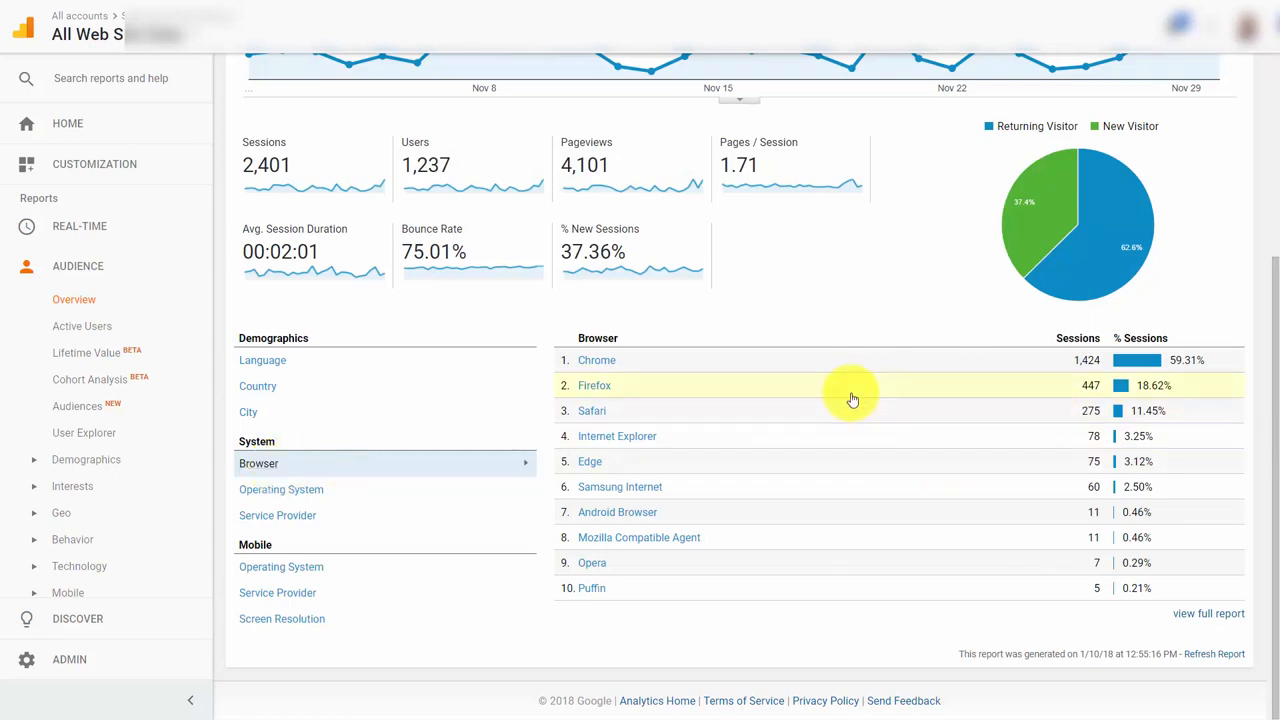
pyautogui.click(312, 492)
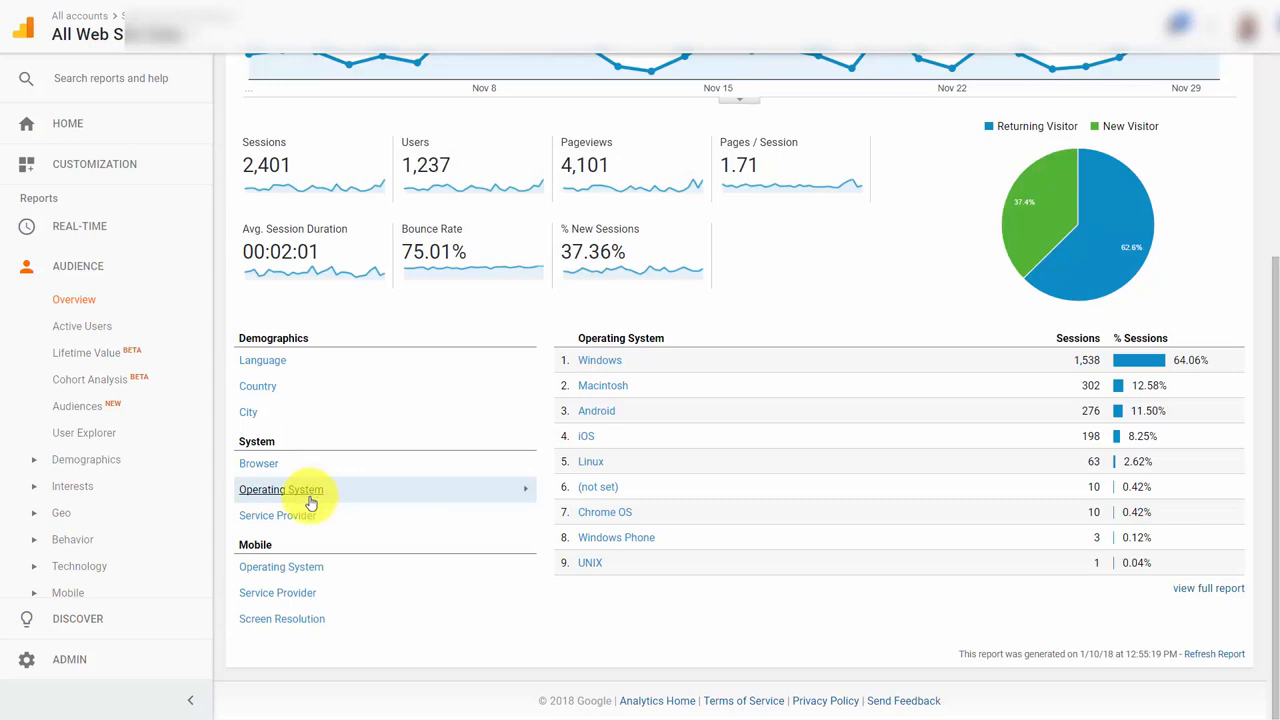
pyautogui.click(301, 517)
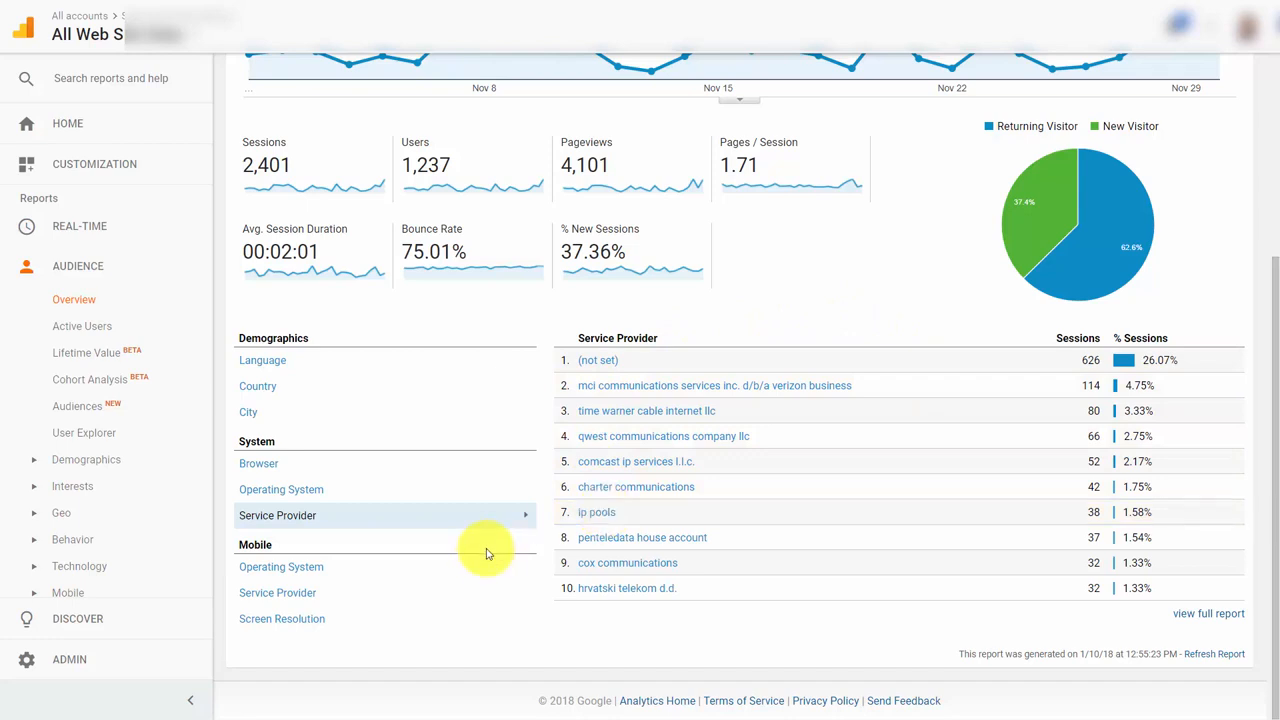
# Step: View the Mobile breakdown of sessions by operating system, service provider and screen resolution
pyautogui.click(306, 568)
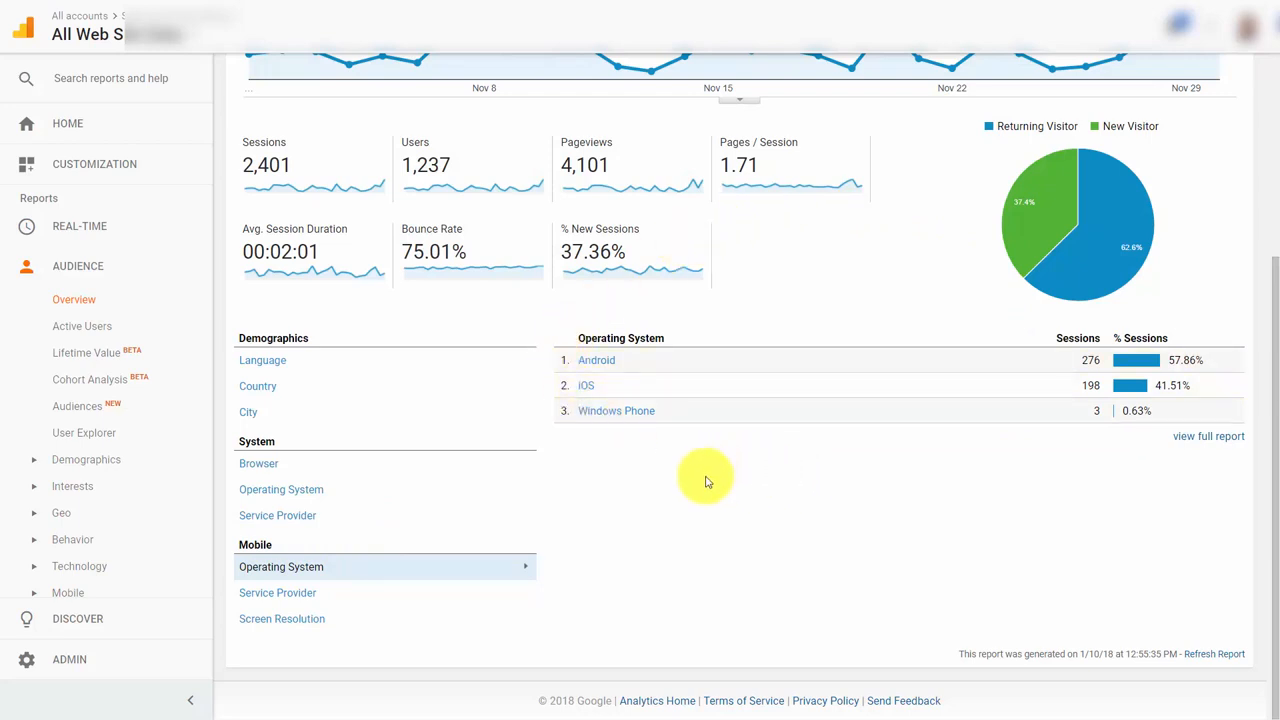
pyautogui.click(295, 598)
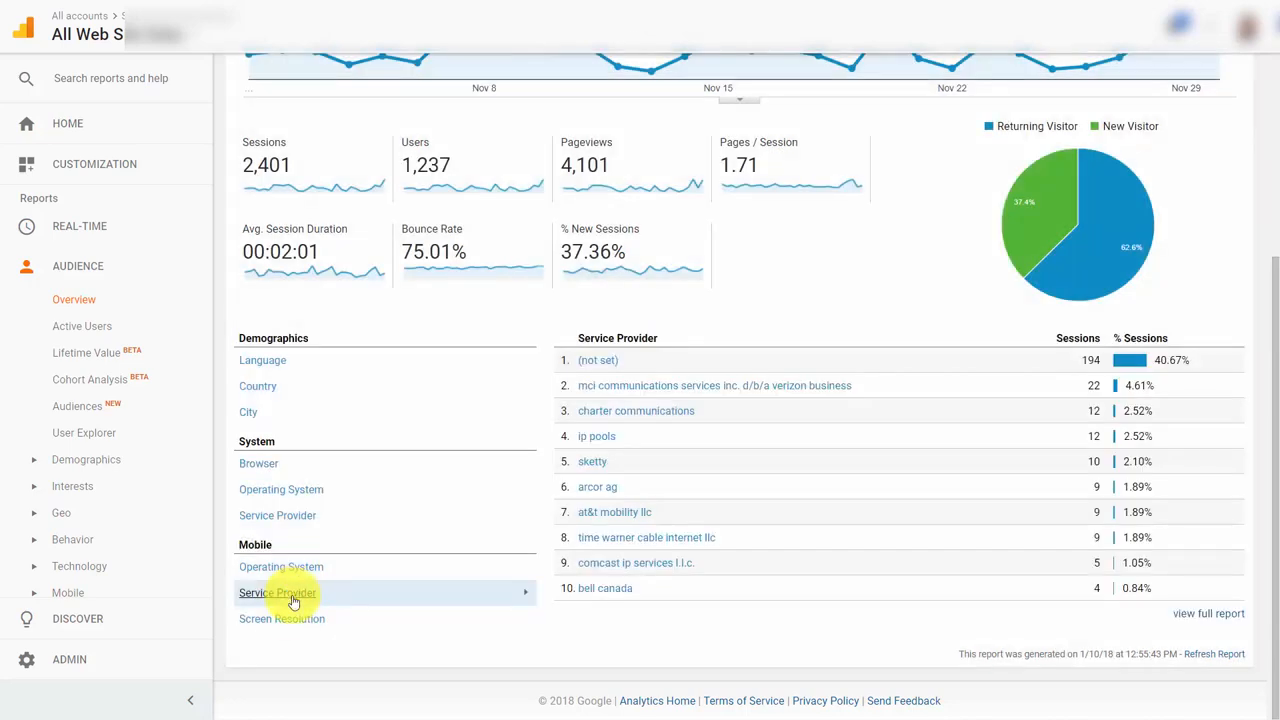
pyautogui.click(284, 622)
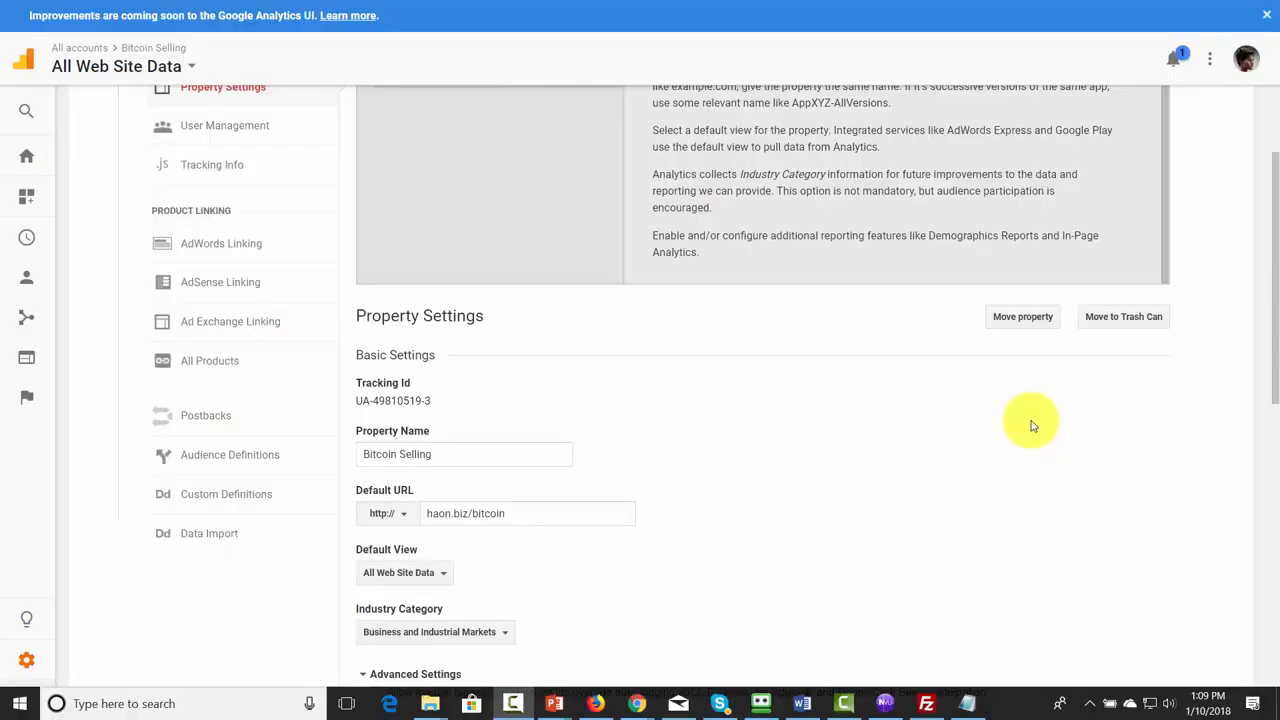
# Step: Examine the Bitcoin Selling property's settings, including its basic settings, Advertising Features and In-Page Analytics options
pyautogui.scroll(1, 1033, 426)
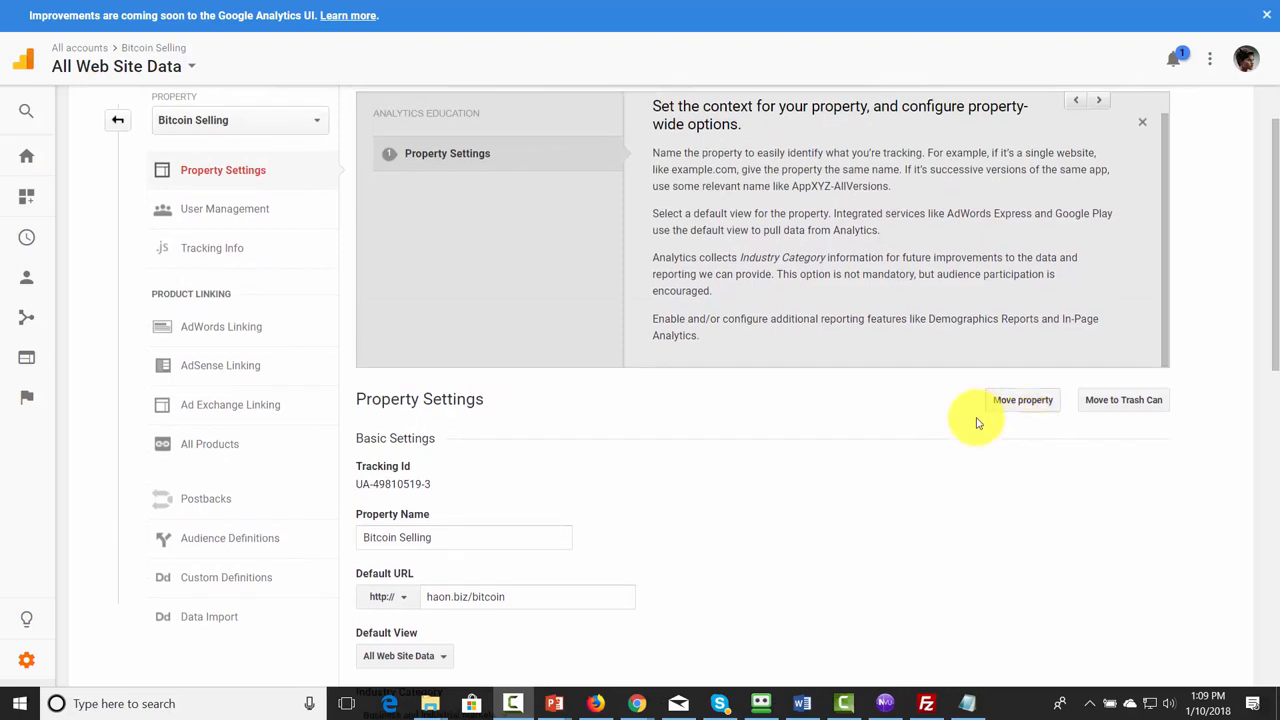
pyautogui.scroll(-5, 915, 422)
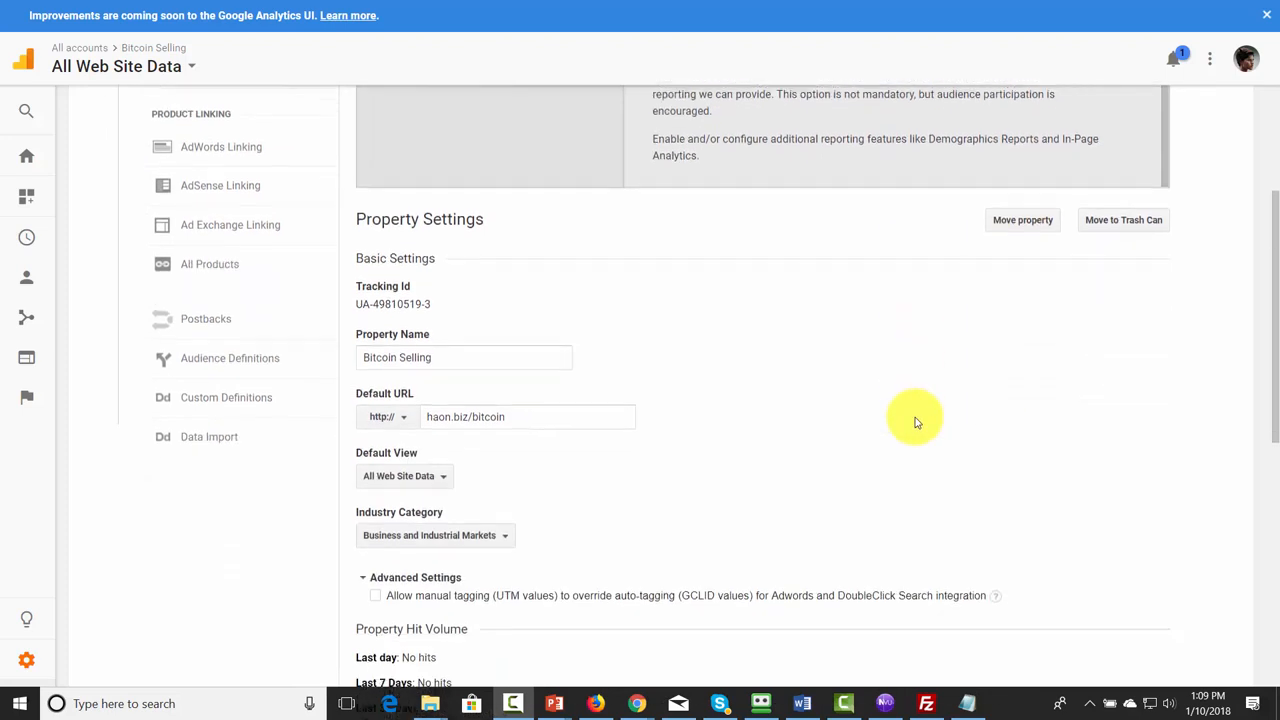
pyautogui.scroll(-1, 915, 422)
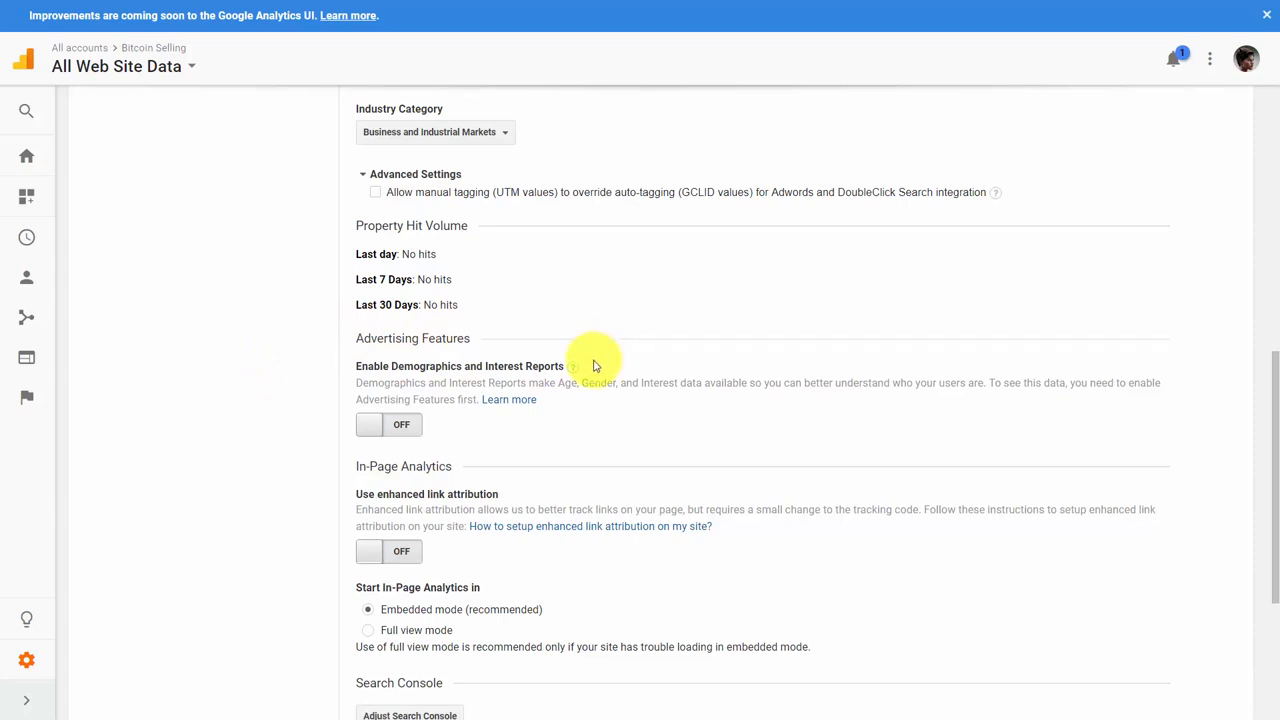
pyautogui.scroll(6, 591, 351)
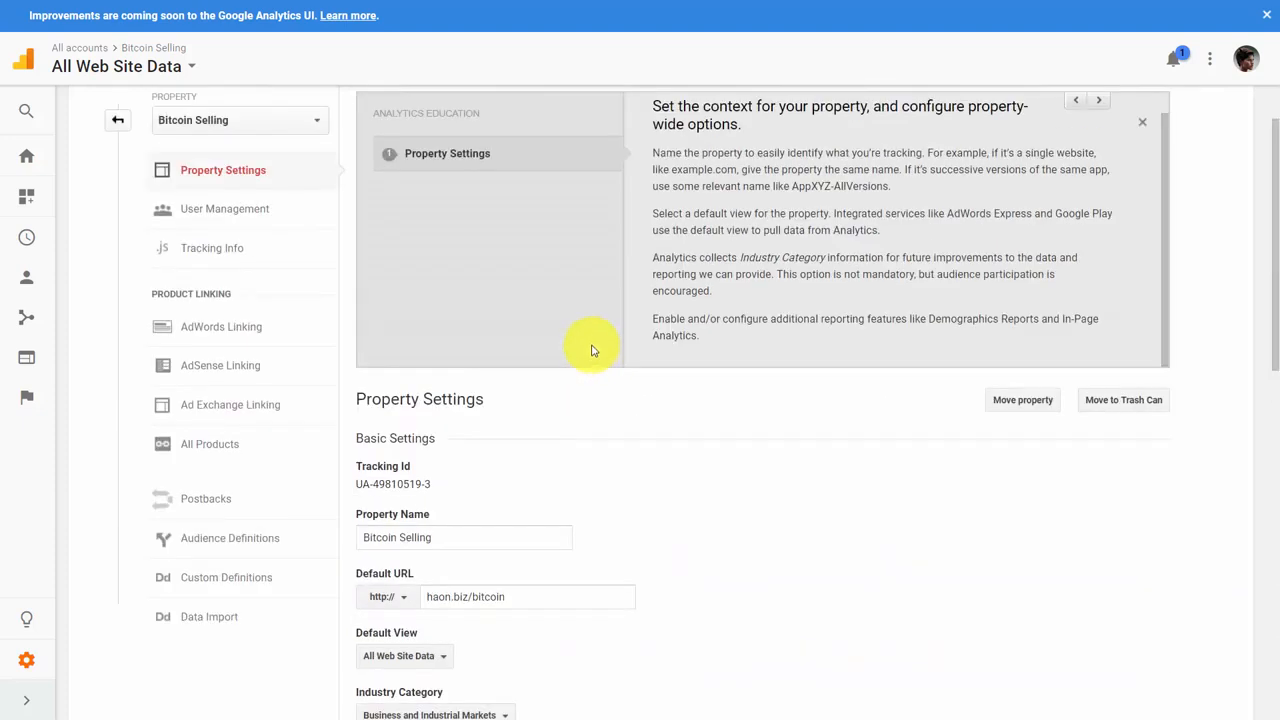
# Step: Enable Demographics and Interest Reports in the Bitcoin Selling property settings and save the change
pyautogui.scroll(-1, 261, 192)
pyautogui.scroll(1, 261, 192)
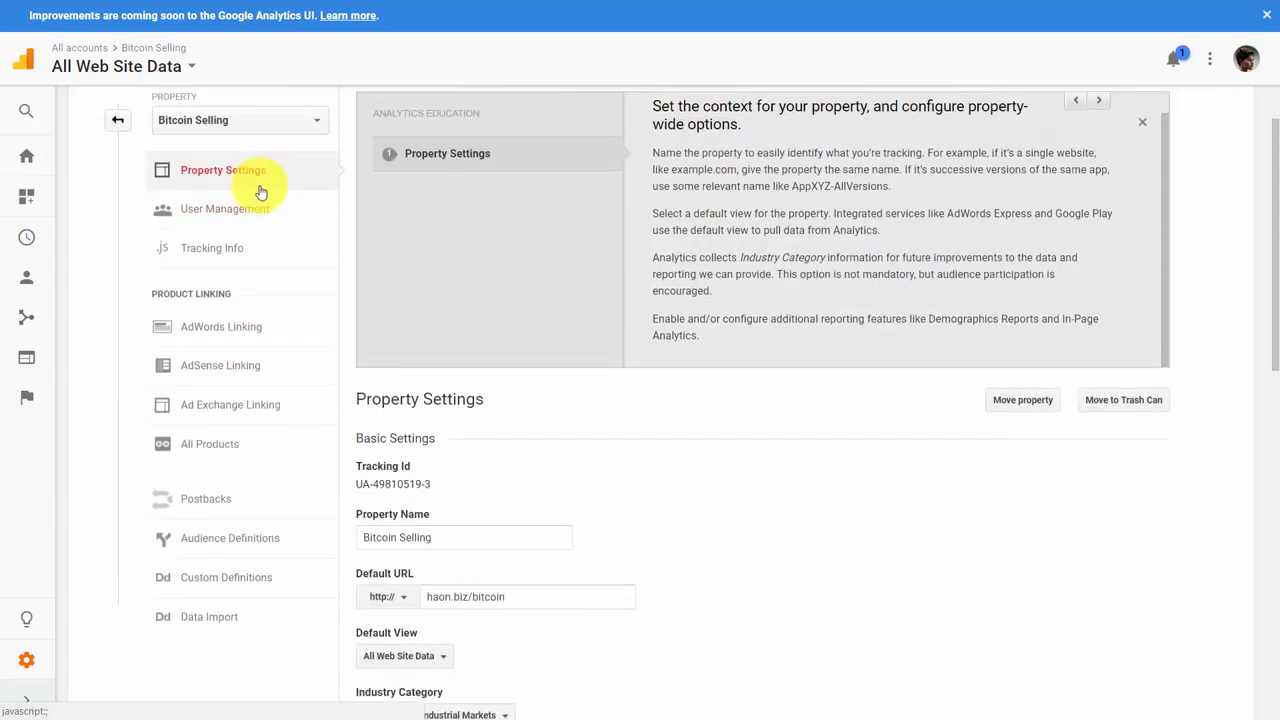
pyautogui.scroll(1, 259, 191)
pyautogui.scroll(-5, 340, 300)
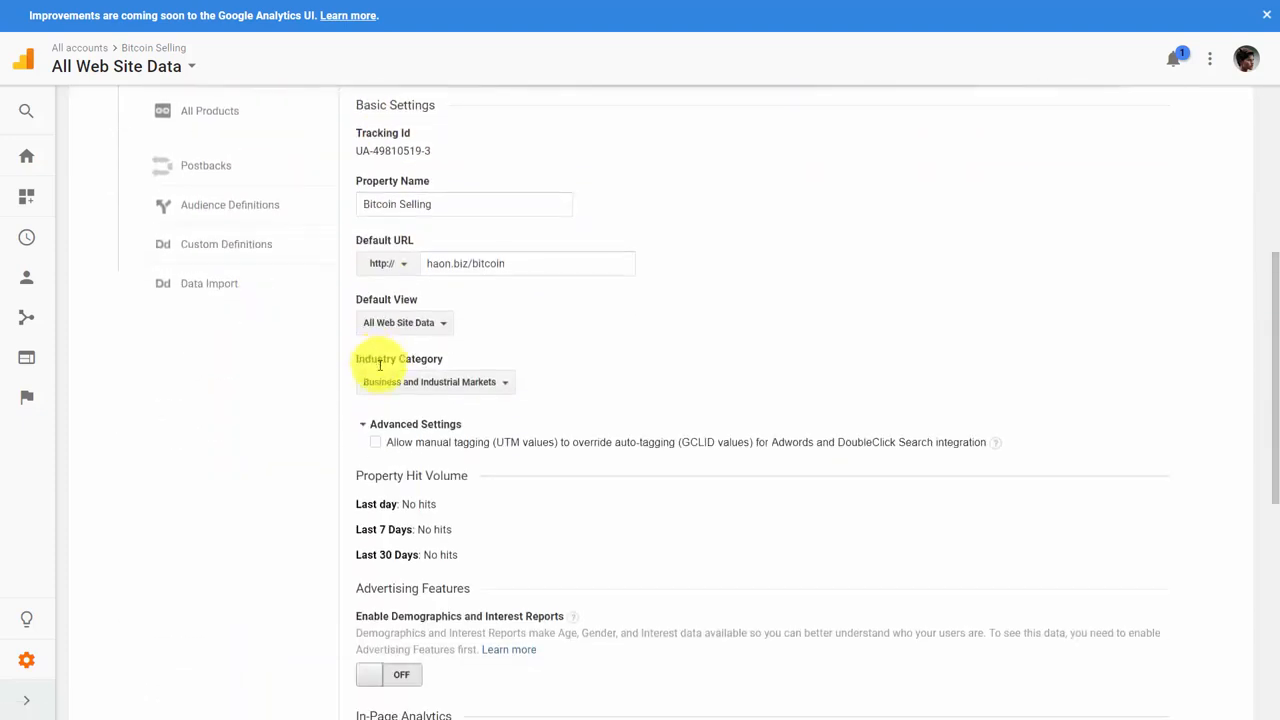
pyautogui.scroll(-2, 379, 366)
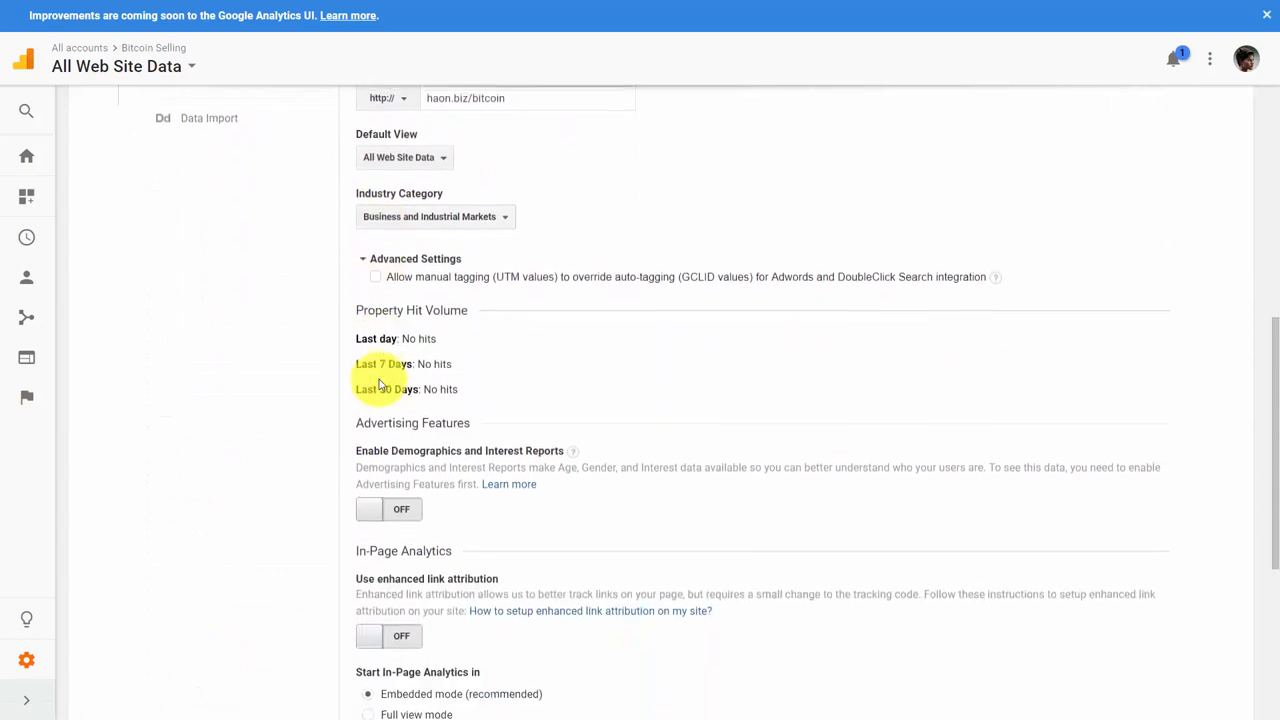
pyautogui.click(392, 512)
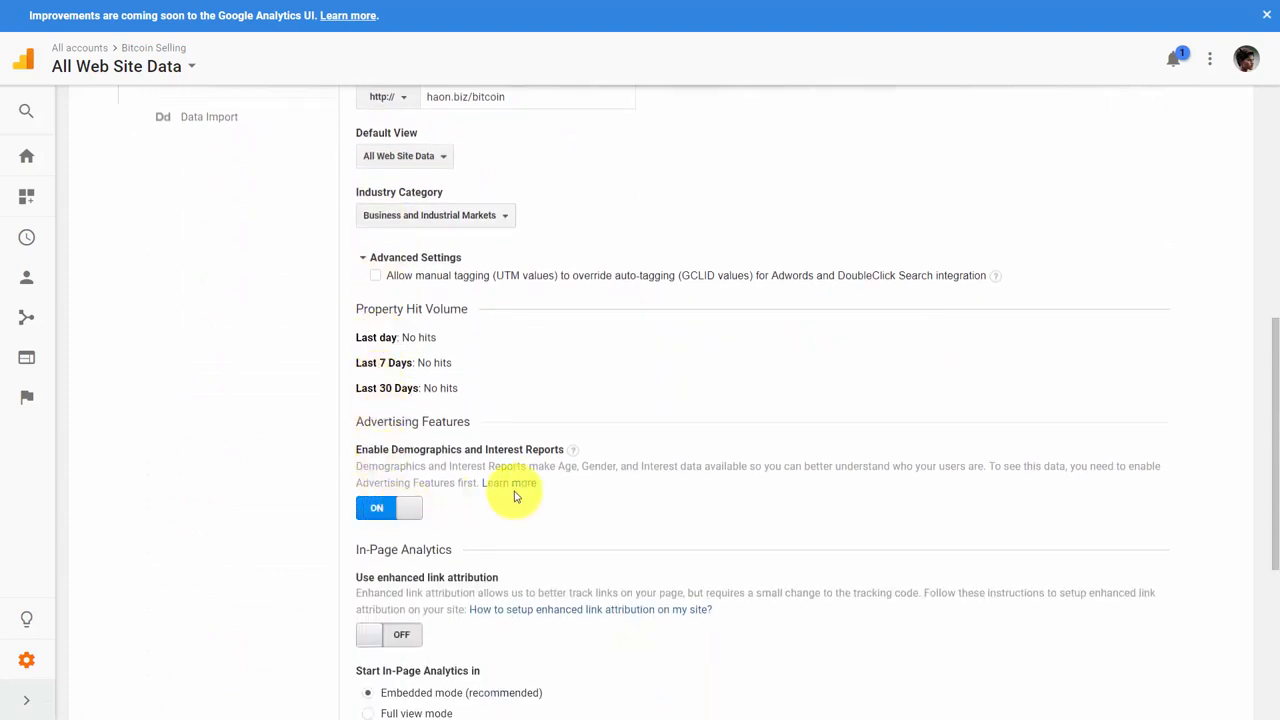
pyautogui.scroll(-4, 515, 497)
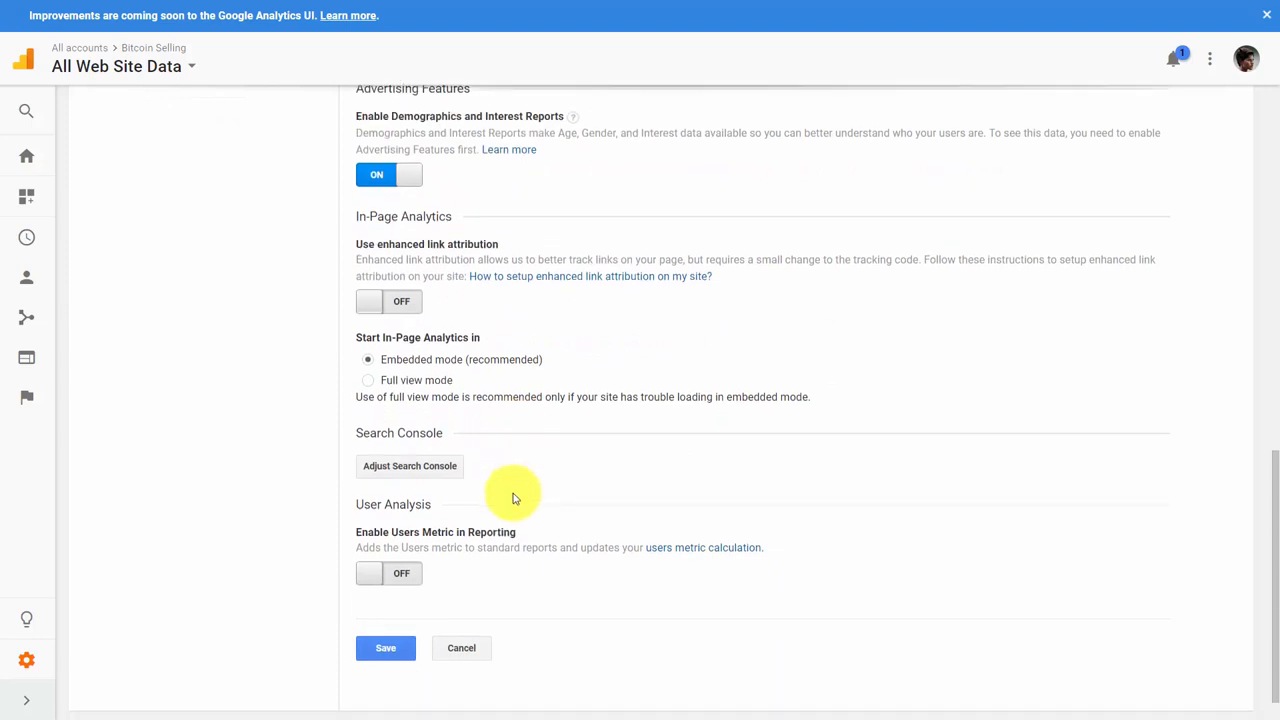
pyautogui.click(383, 650)
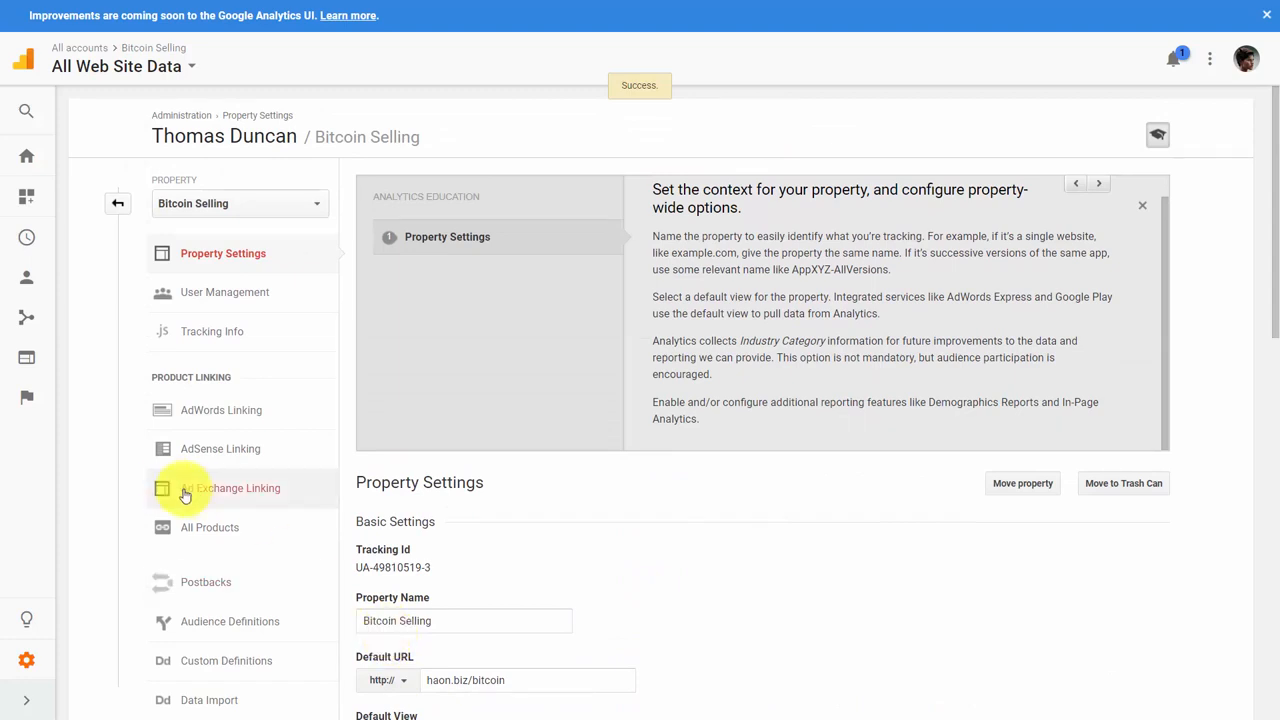
# Step: Enable Advertising Features for the Demographics and Interest Reports from the Interests overview in the Audience reports
pyautogui.click(34, 163)
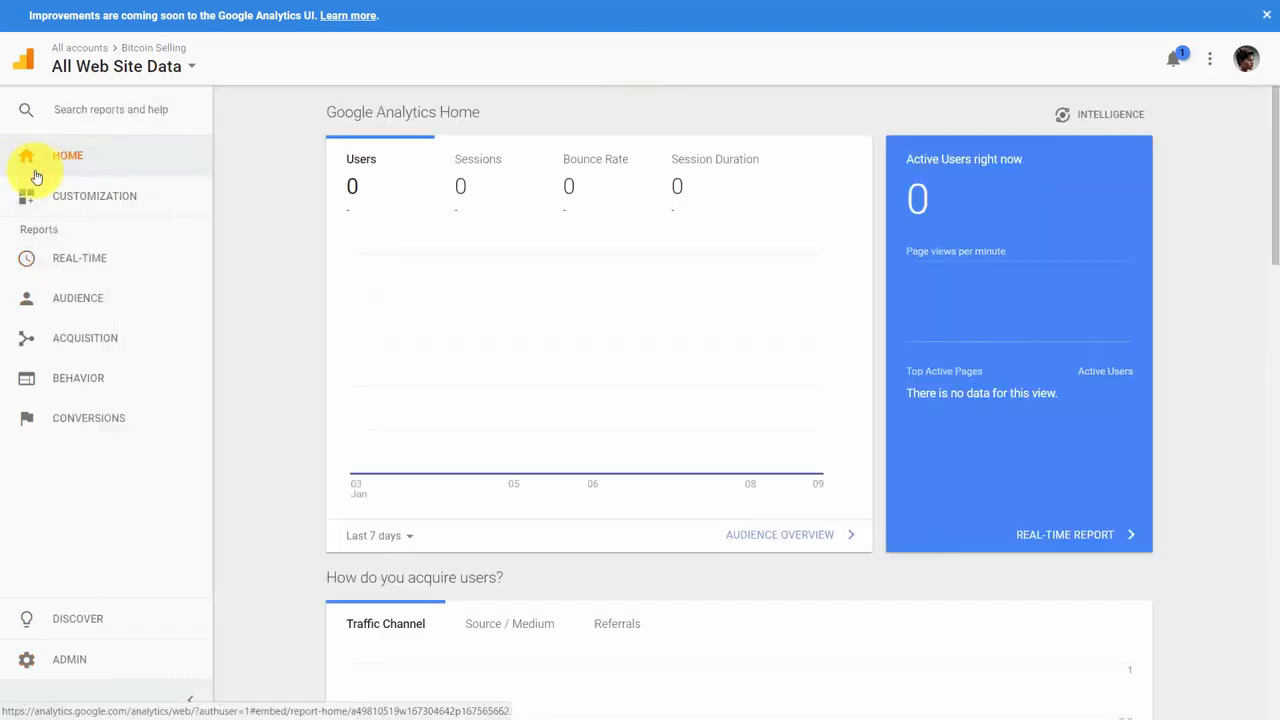
pyautogui.click(62, 298)
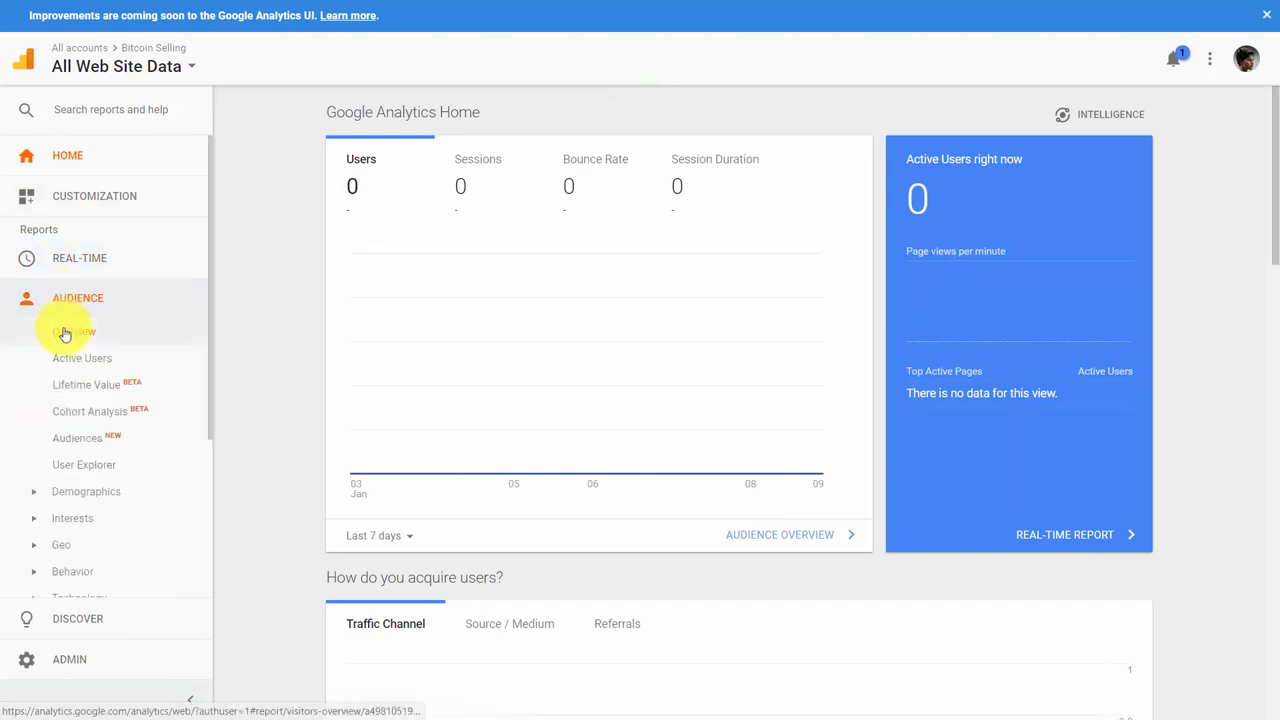
pyautogui.click(65, 335)
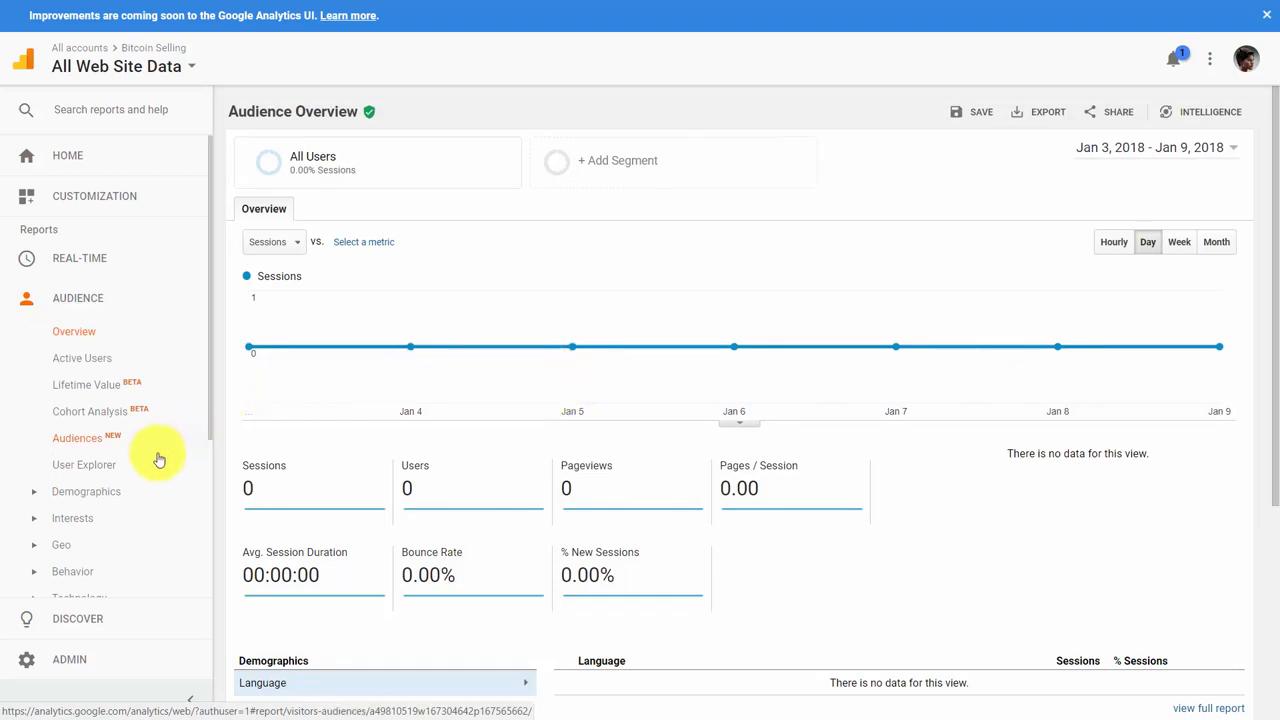
pyautogui.click(82, 519)
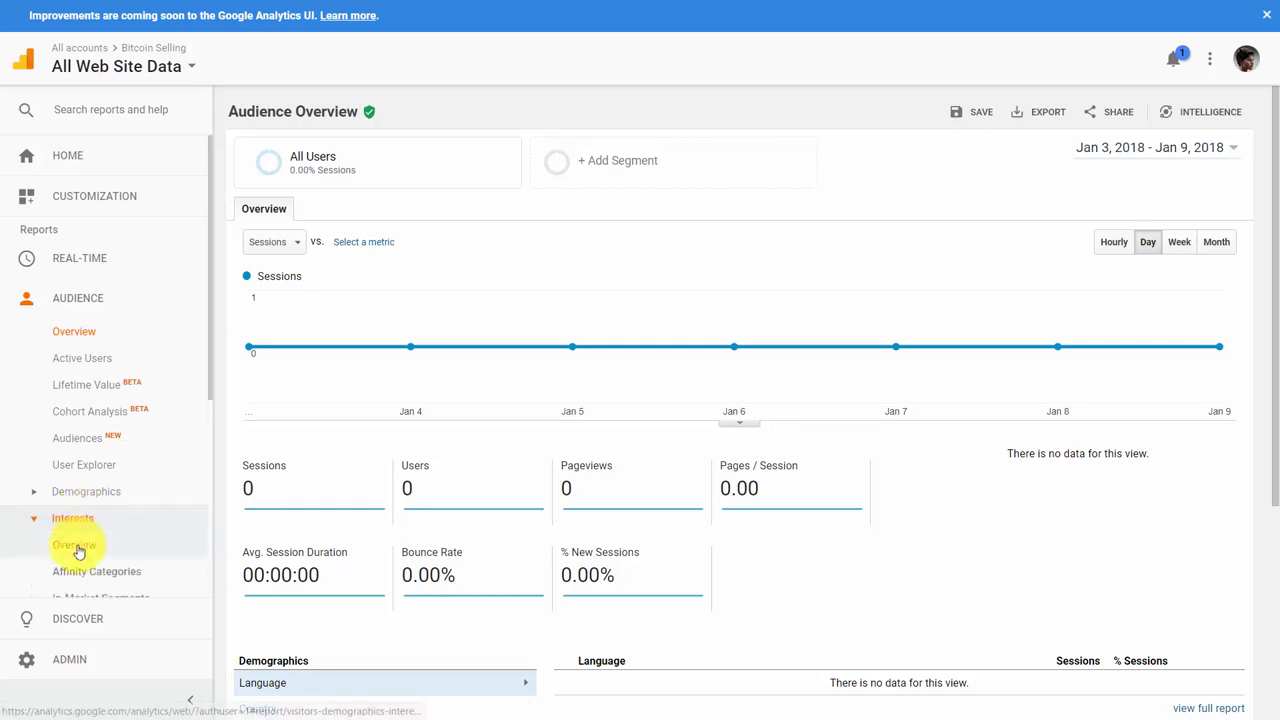
pyautogui.click(77, 547)
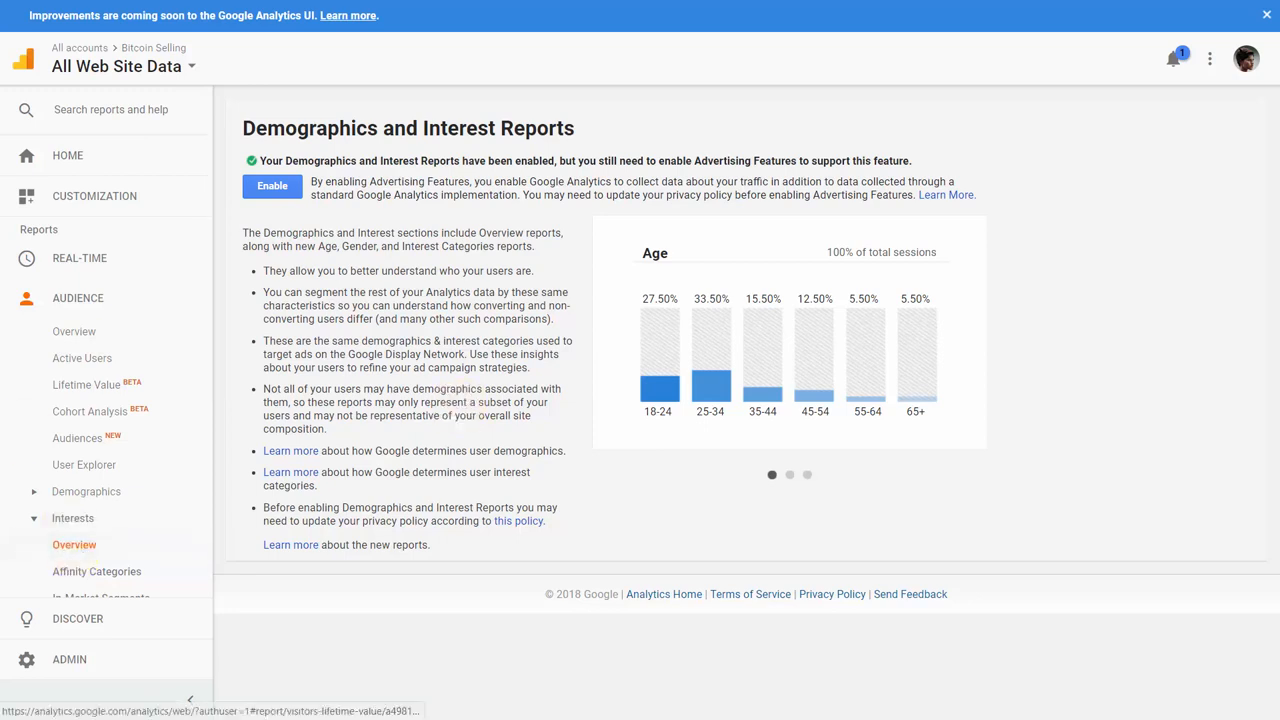
pyautogui.click(282, 194)
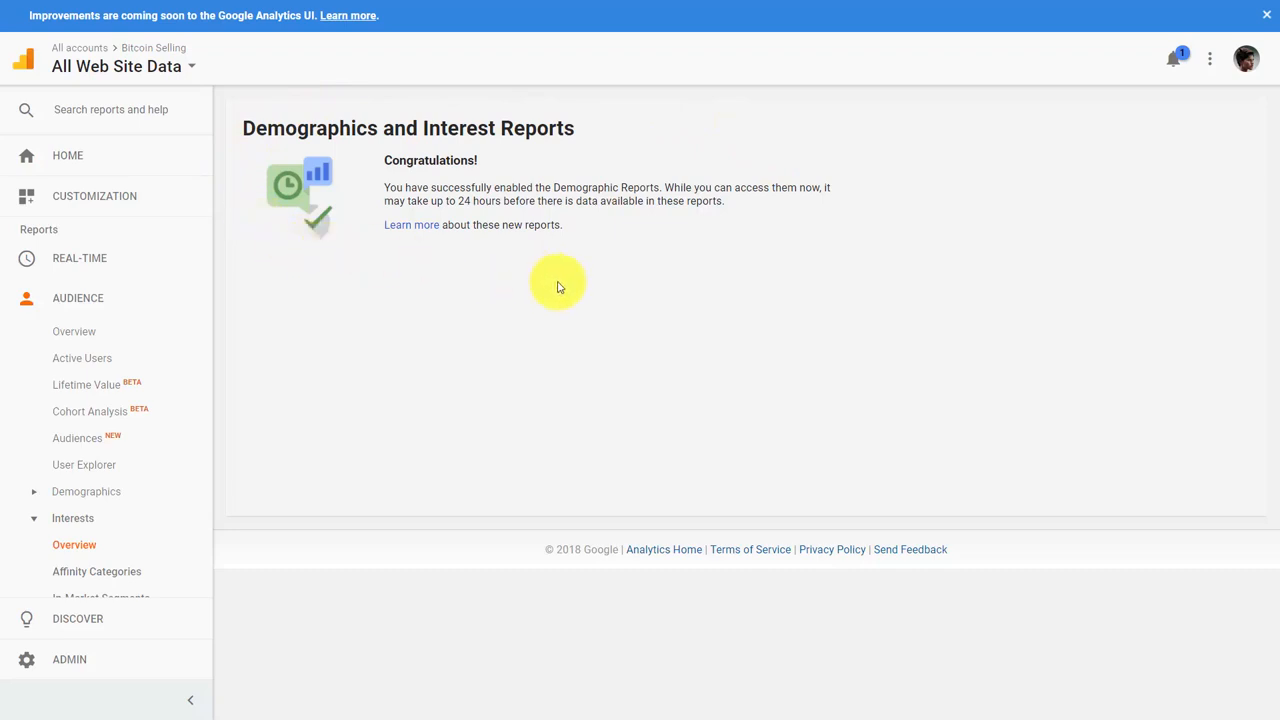
# Step: Examine the Geo Language report's sessions and behavior metrics by language for the Super Fast Action Bonus property
pyautogui.scroll(-2, 160, 334)
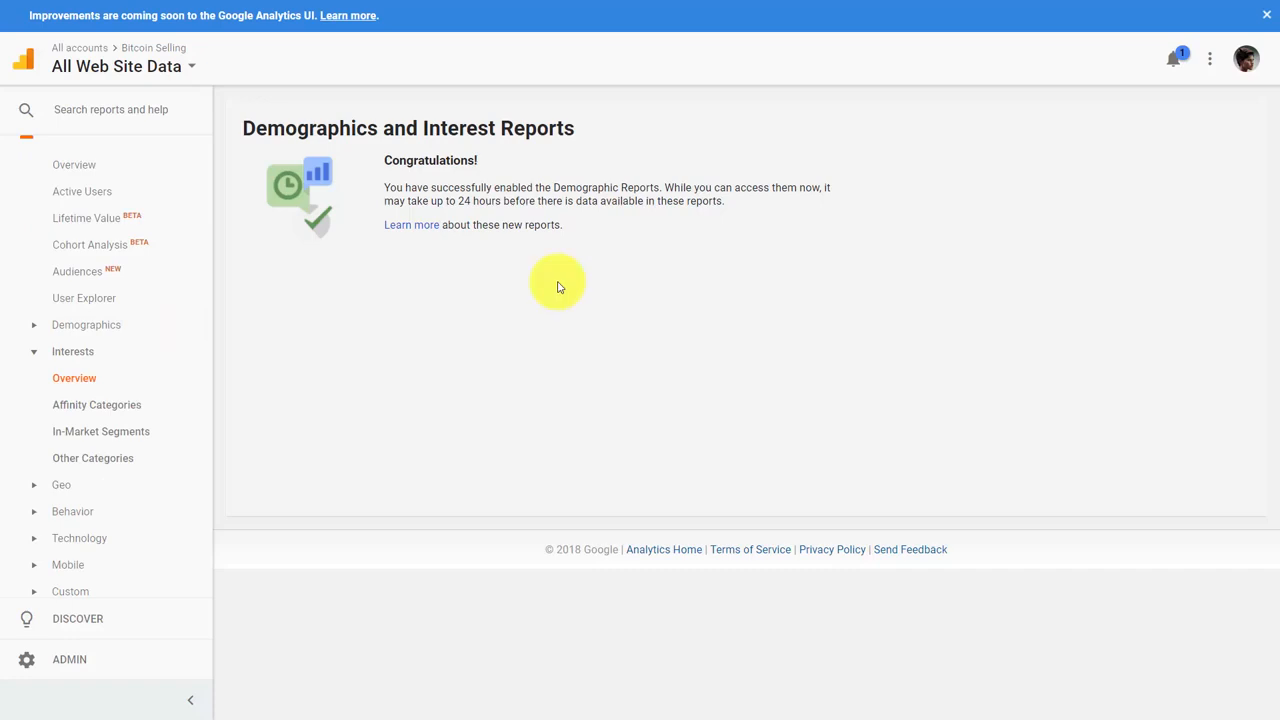
pyautogui.click(65, 486)
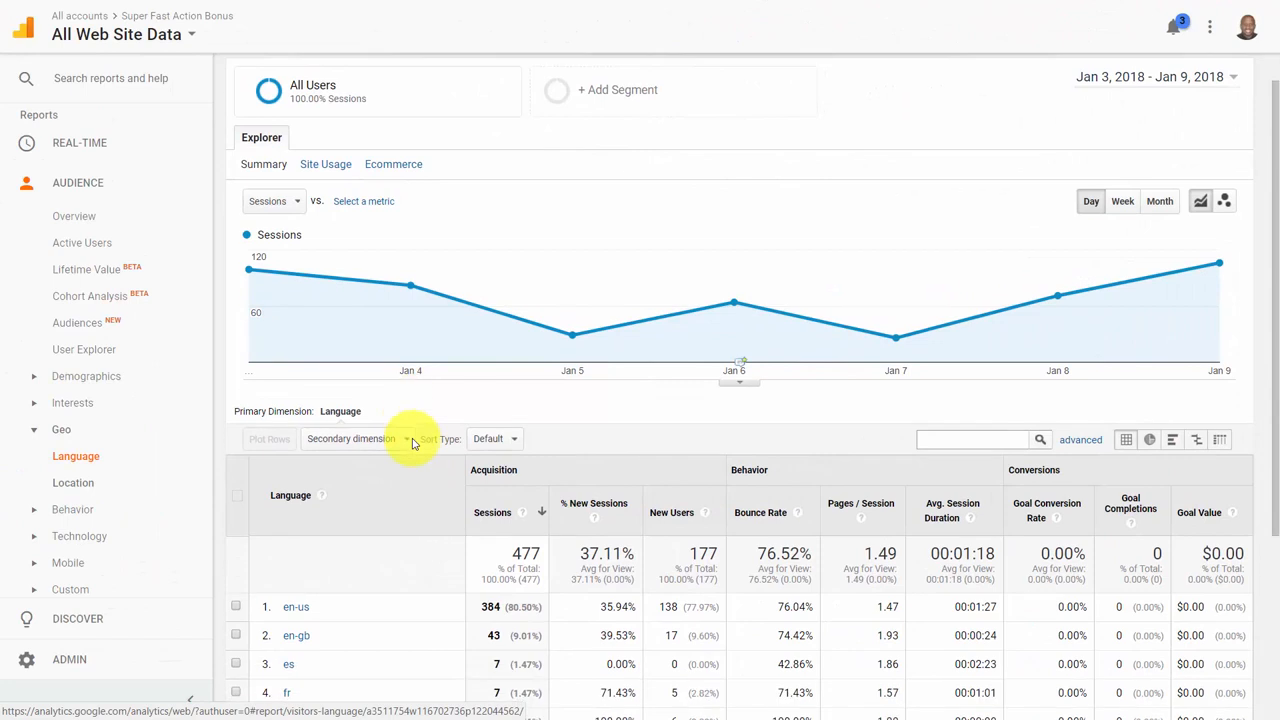
pyautogui.scroll(-2, 414, 443)
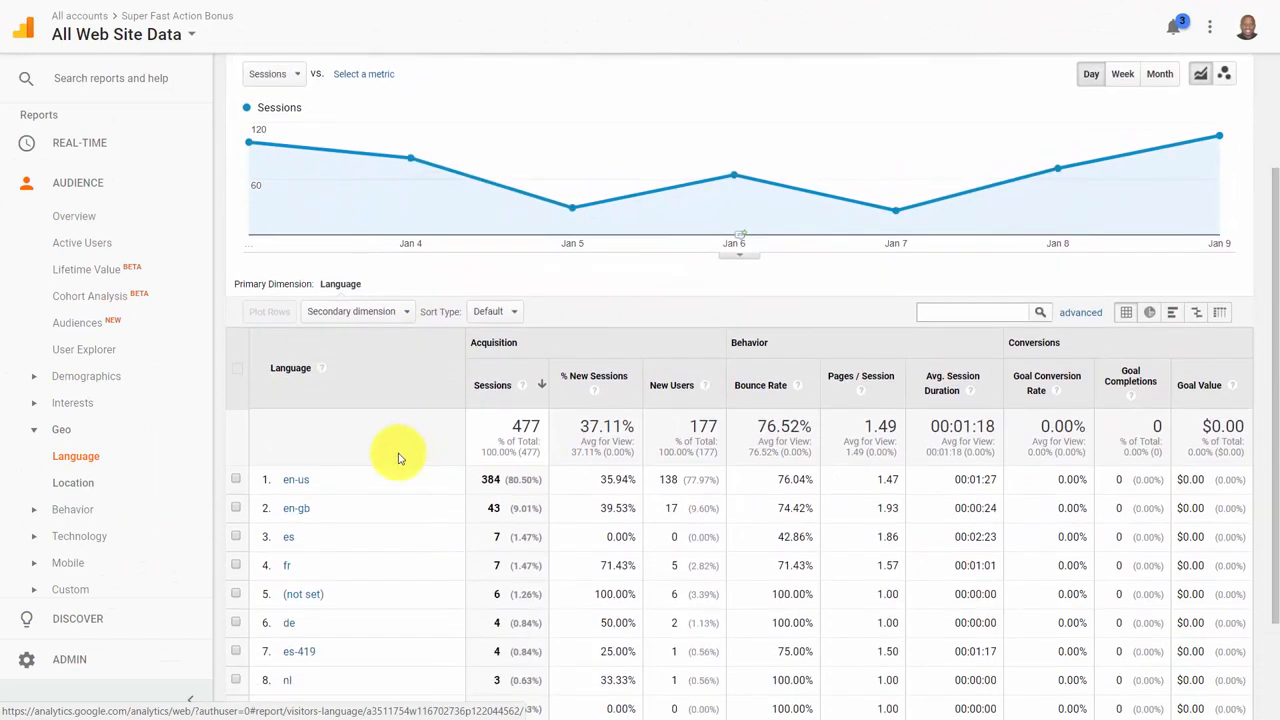
pyautogui.click(297, 481)
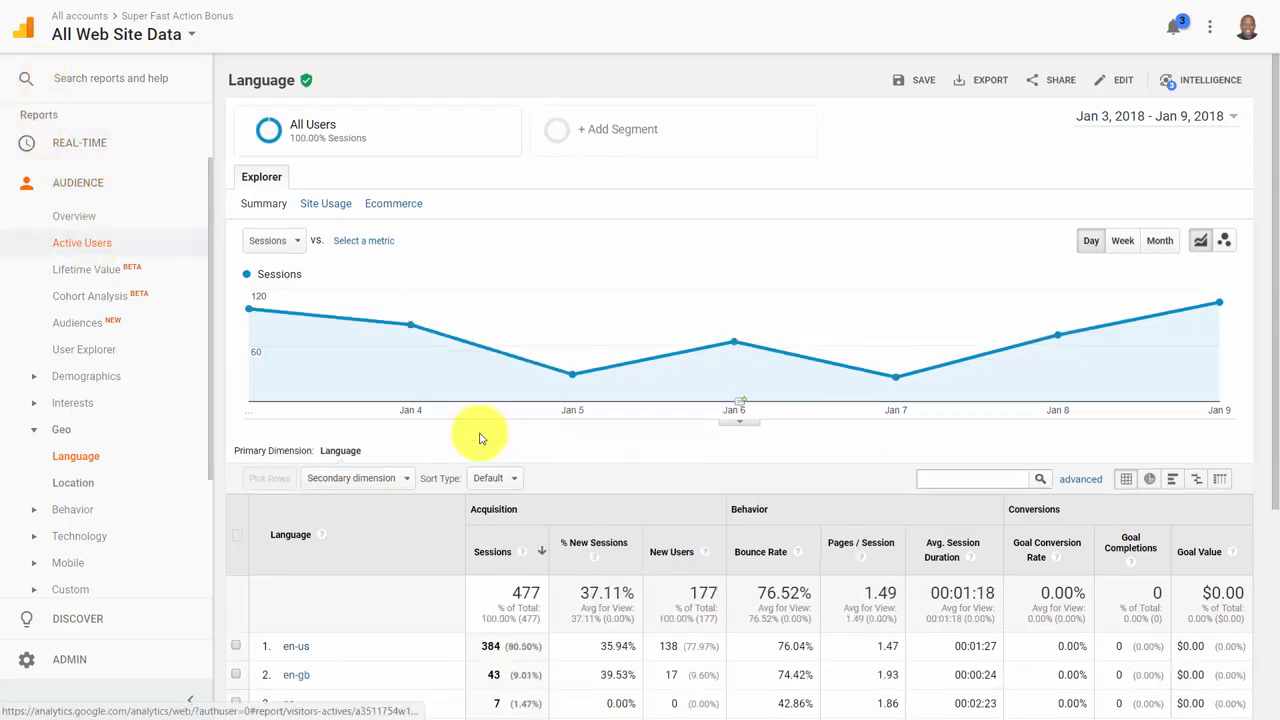
pyautogui.scroll(-1, 108, 250)
pyautogui.scroll(-3, 400, 410)
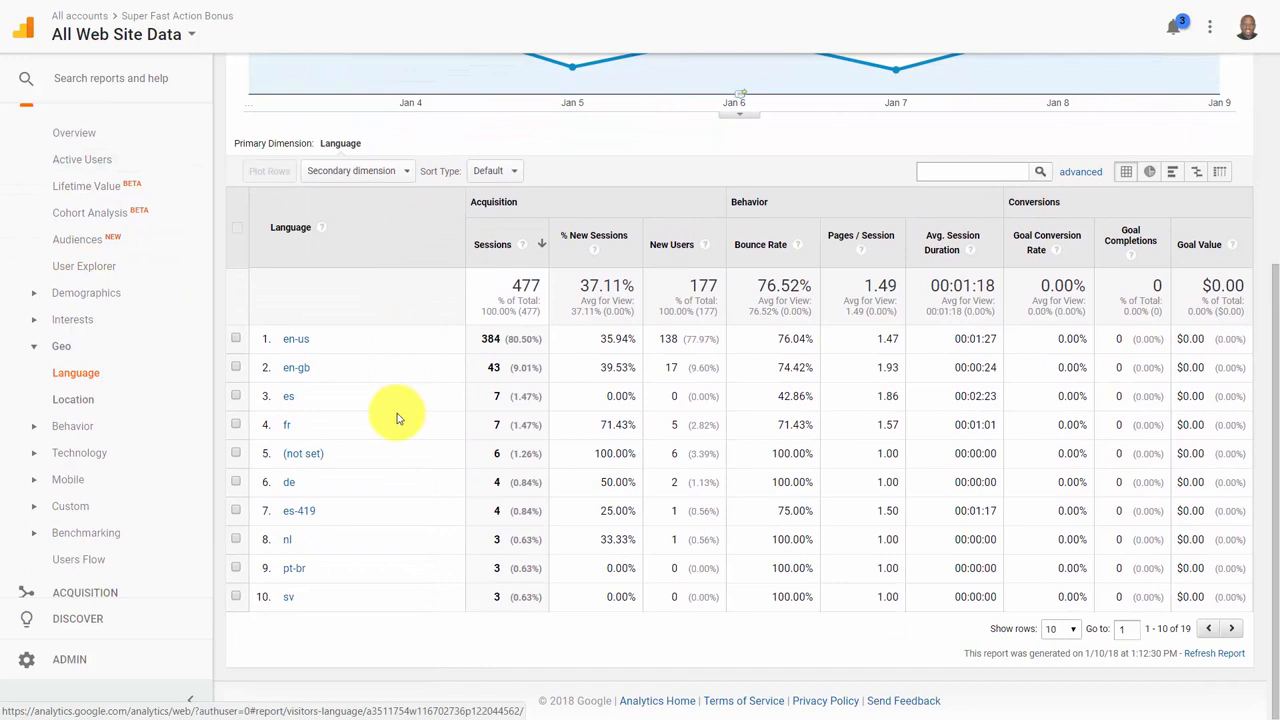
# Step: View the Geo Location report by country and drill down into the United States to review sessions by region
pyautogui.click(83, 401)
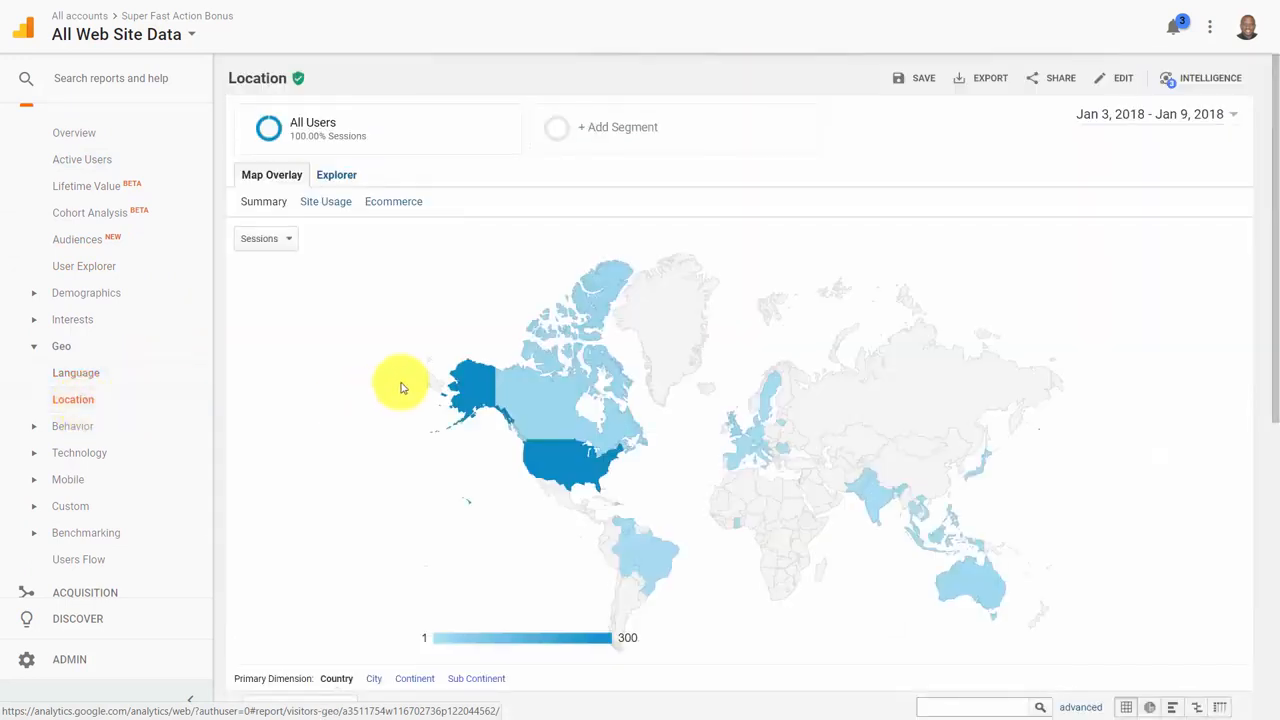
pyautogui.scroll(-5, 400, 388)
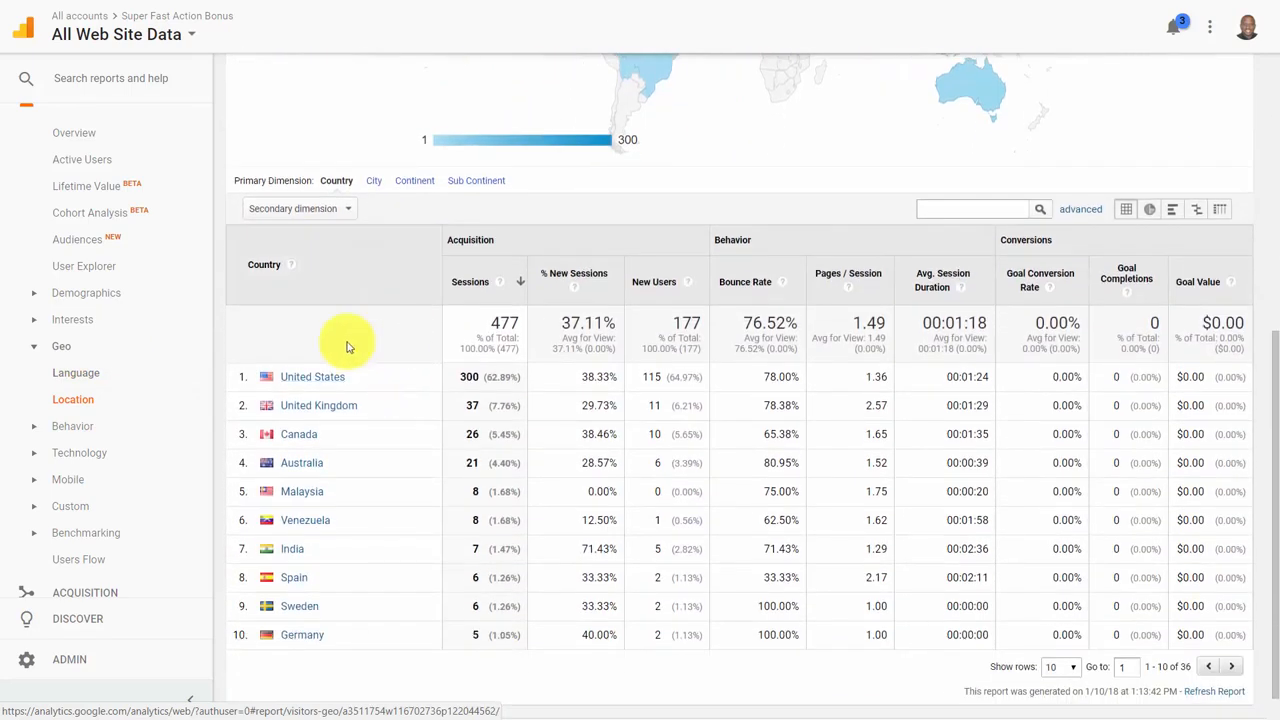
pyautogui.click(311, 378)
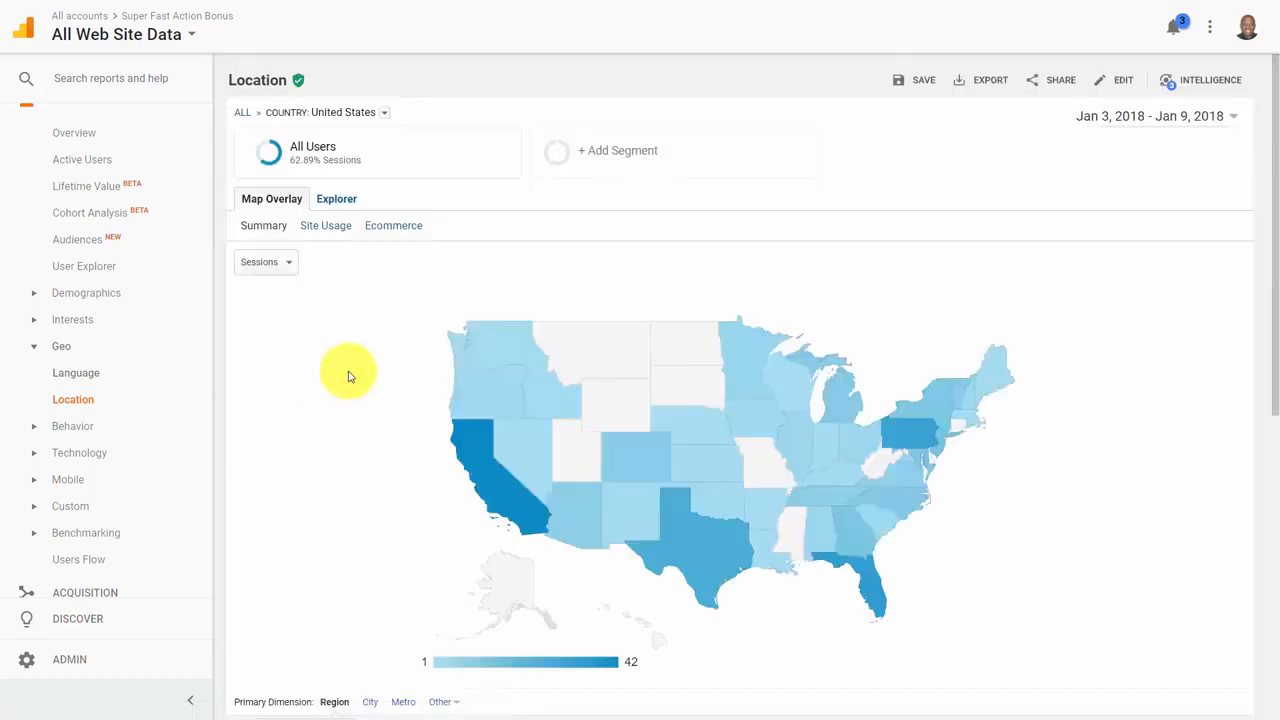
pyautogui.scroll(-5, 352, 382)
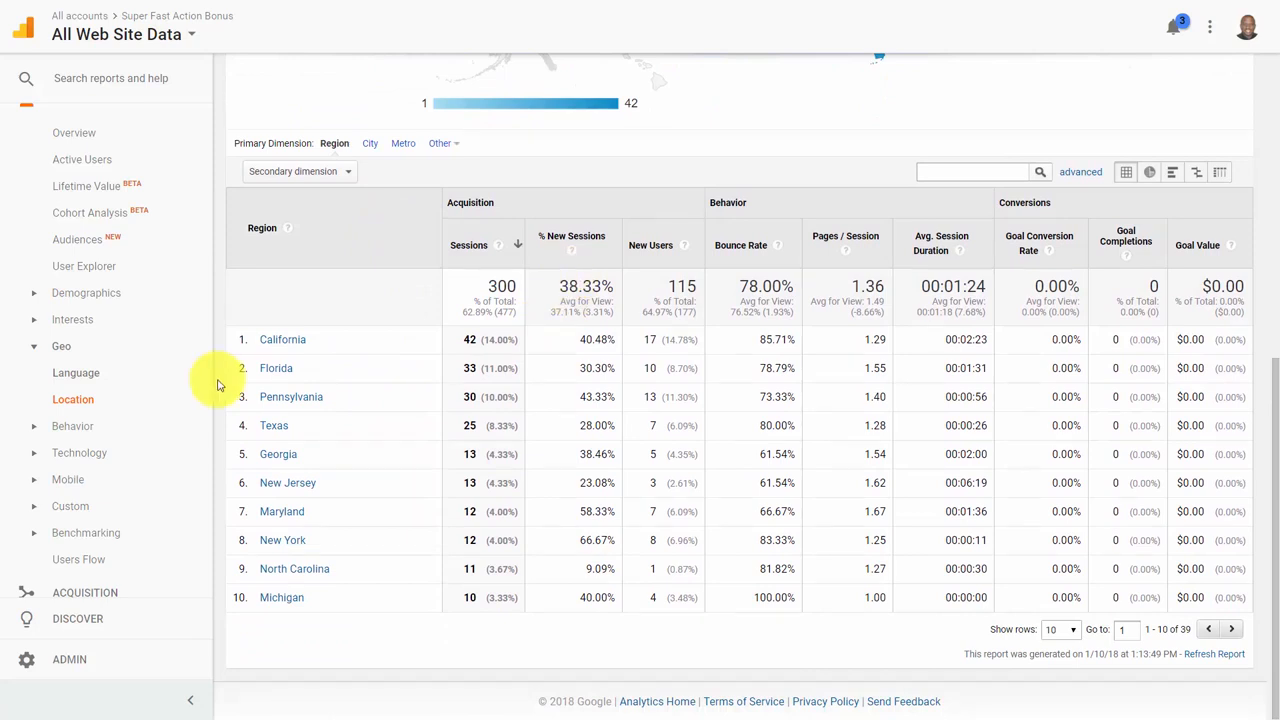
pyautogui.scroll(5, 218, 385)
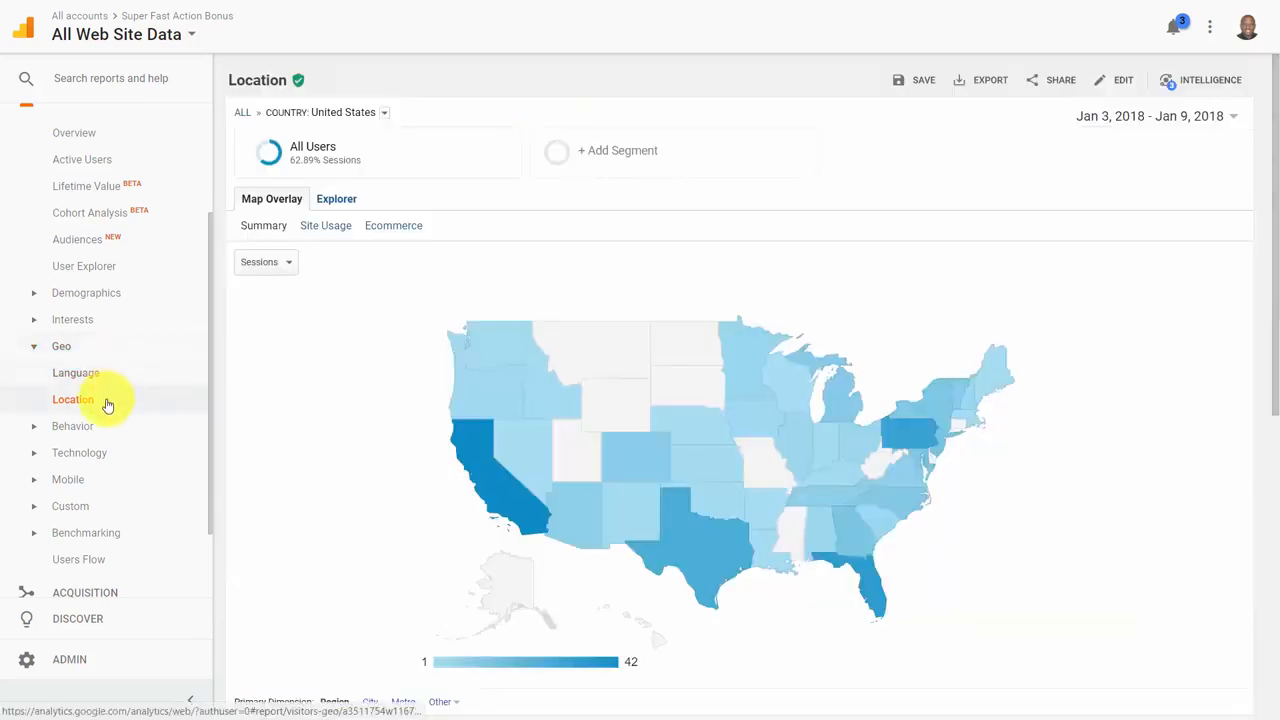